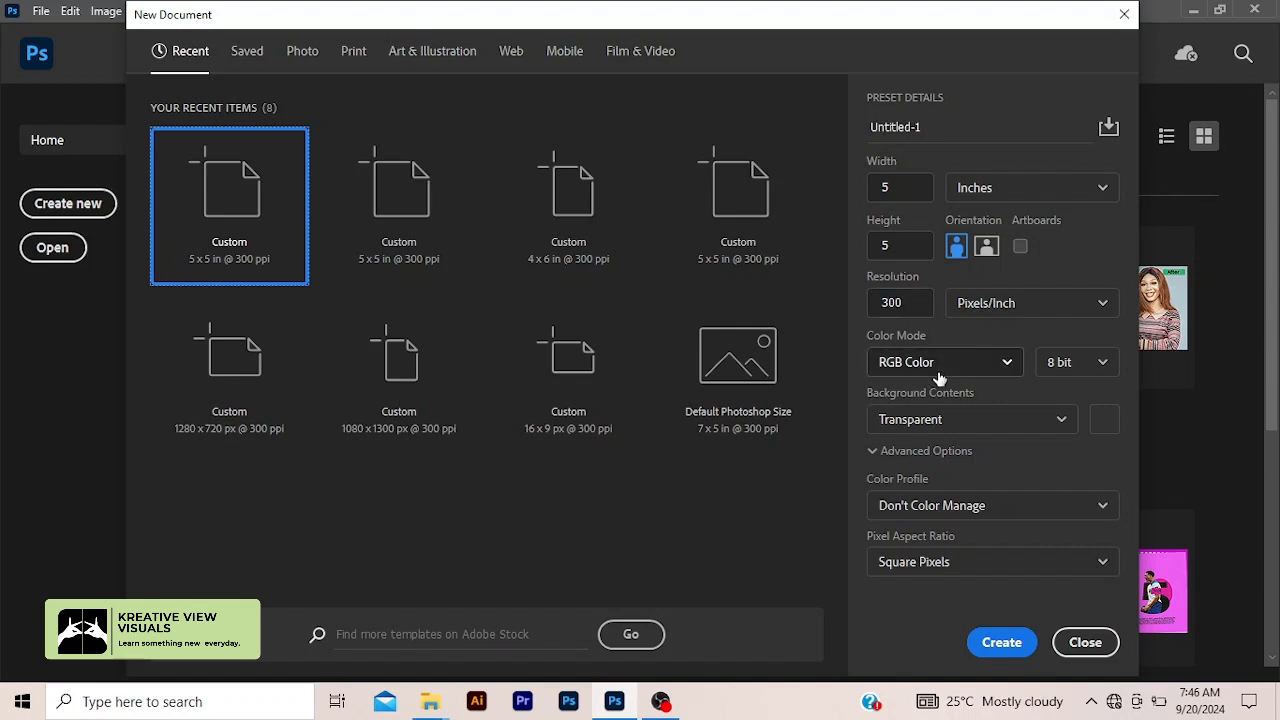
# Create a new 5 x 5 inch document at 300 pixels/inch in RGB Color with transparent background contents
pyautogui.click(965, 421)
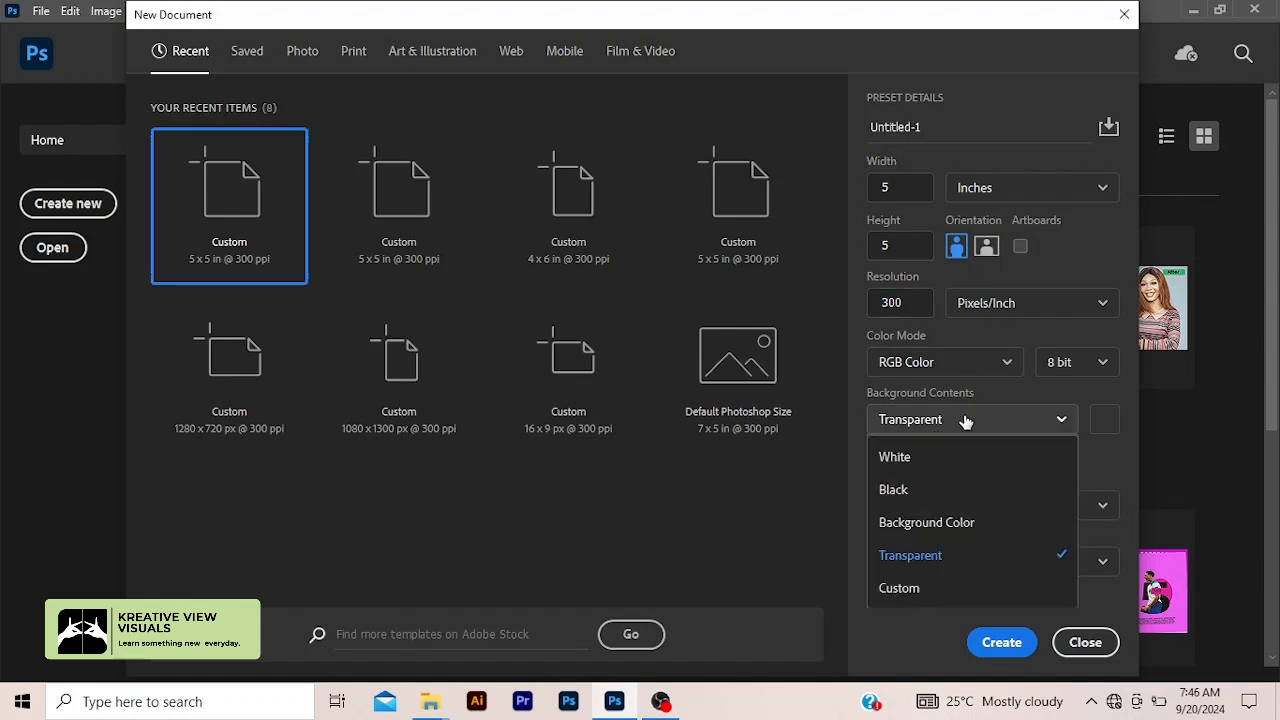
pyautogui.click(913, 560)
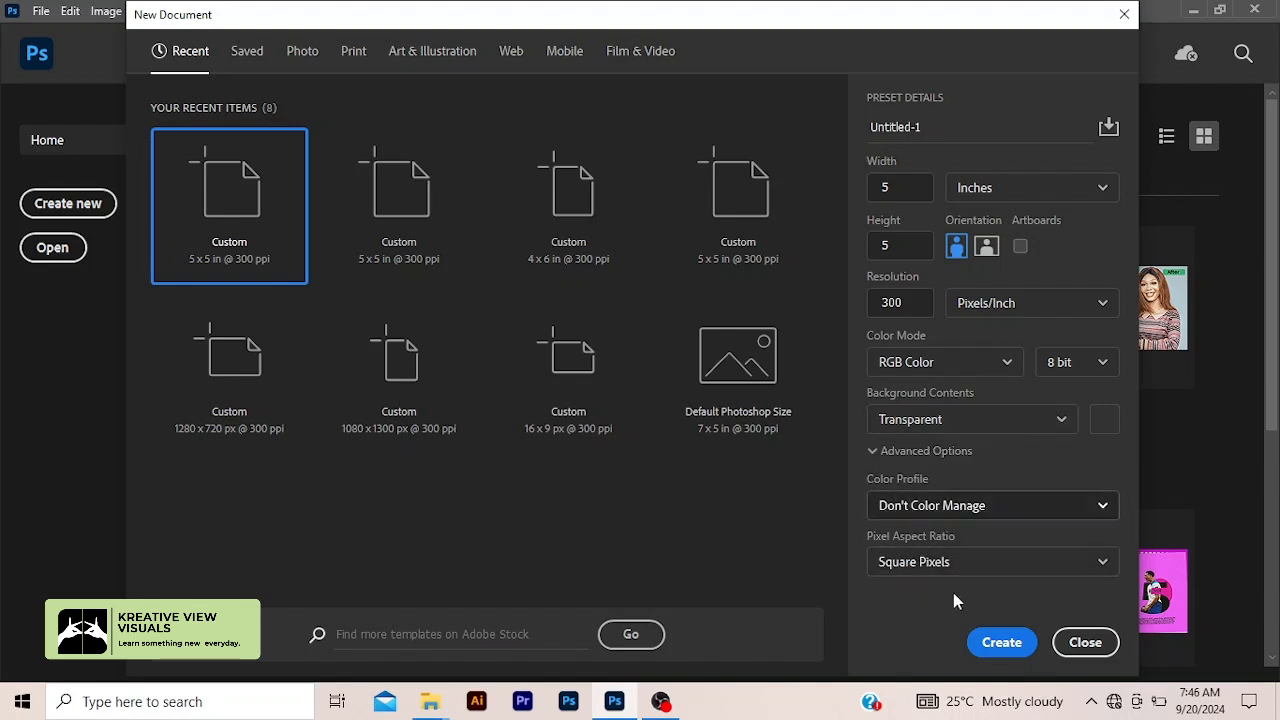
pyautogui.click(995, 645)
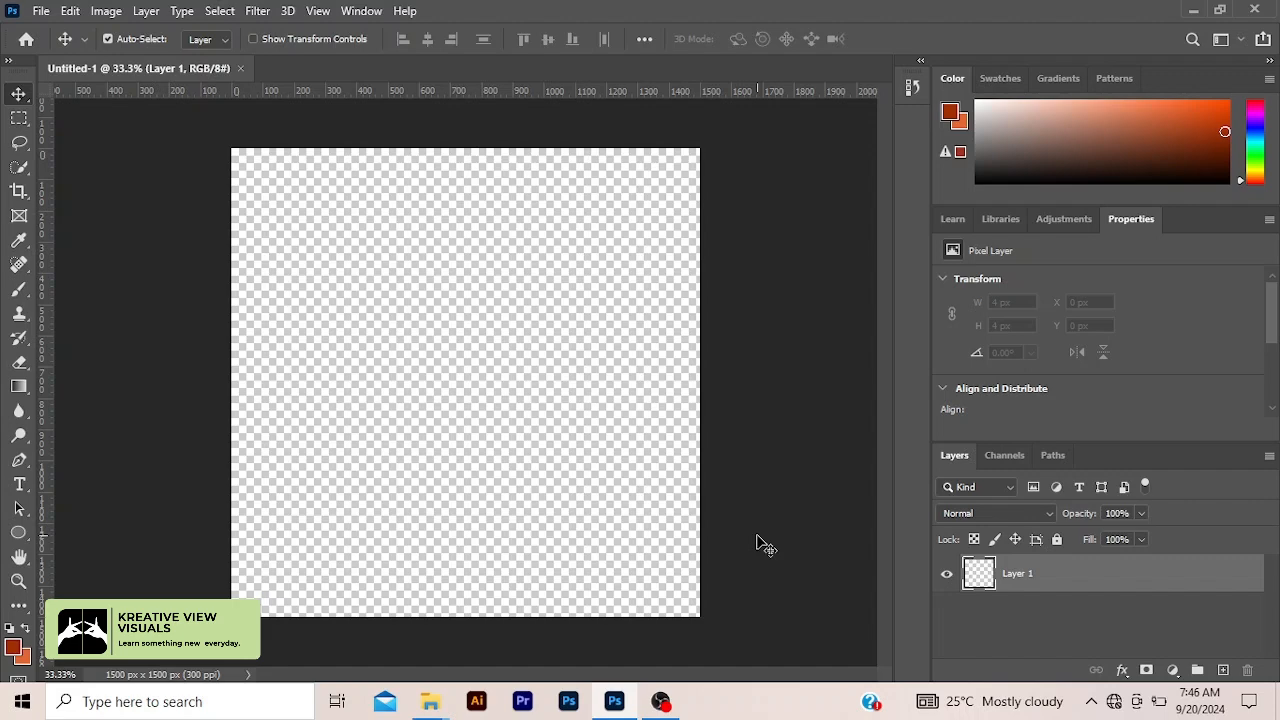
# Set the foreground color to dark rust 9e2f04 and the background color to orange e36432
pyautogui.click(13, 648)
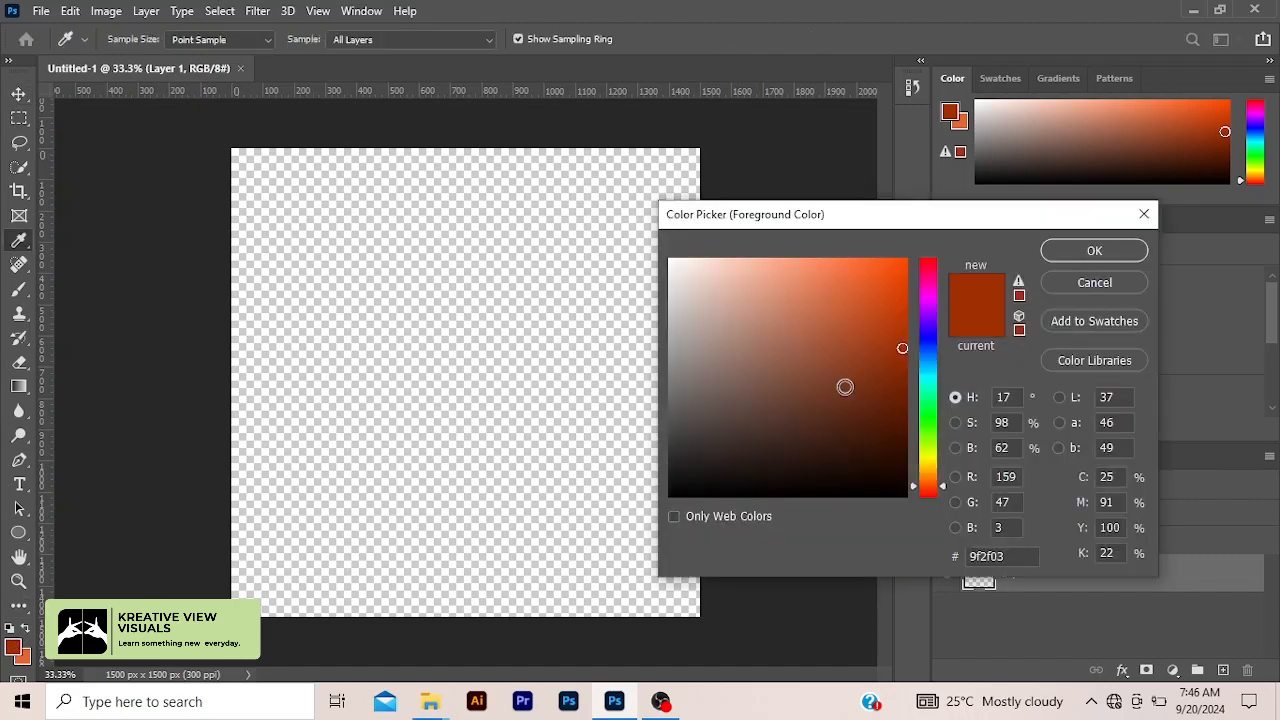
pyautogui.click(903, 348)
pyautogui.click(1047, 255)
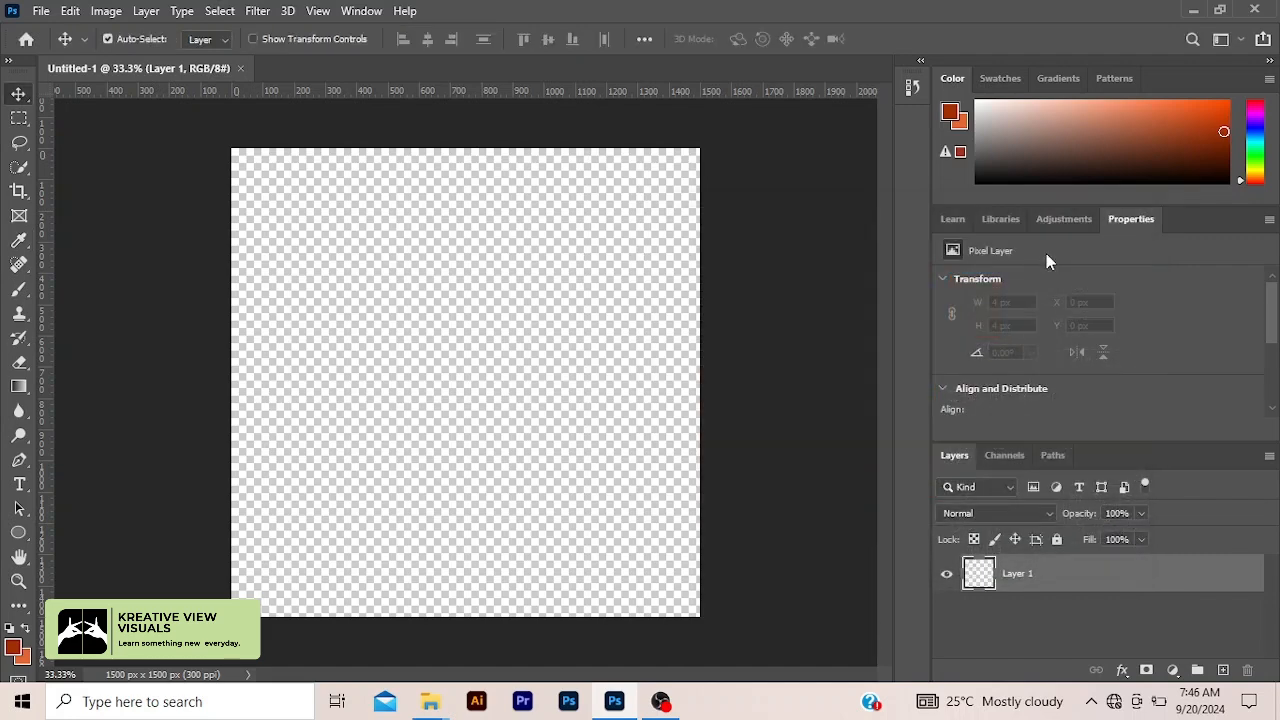
pyautogui.click(25, 658)
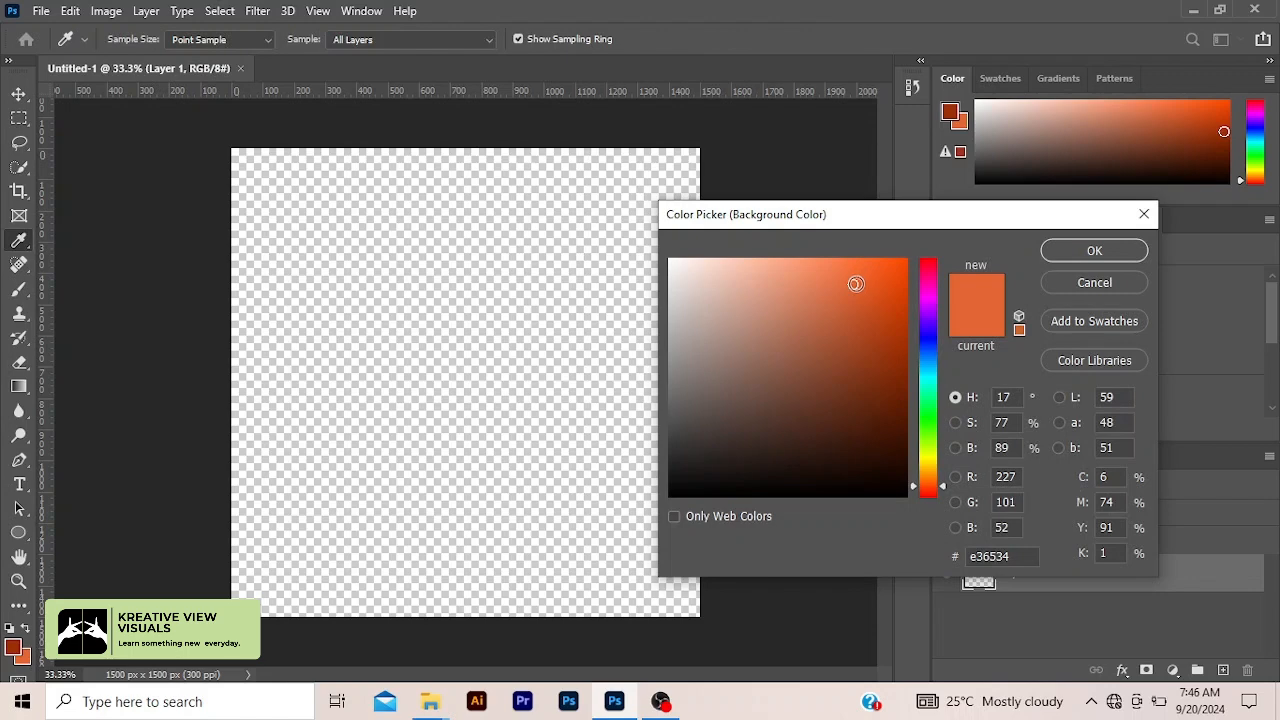
pyautogui.moveTo(858, 282); pyautogui.dragTo(858, 287)
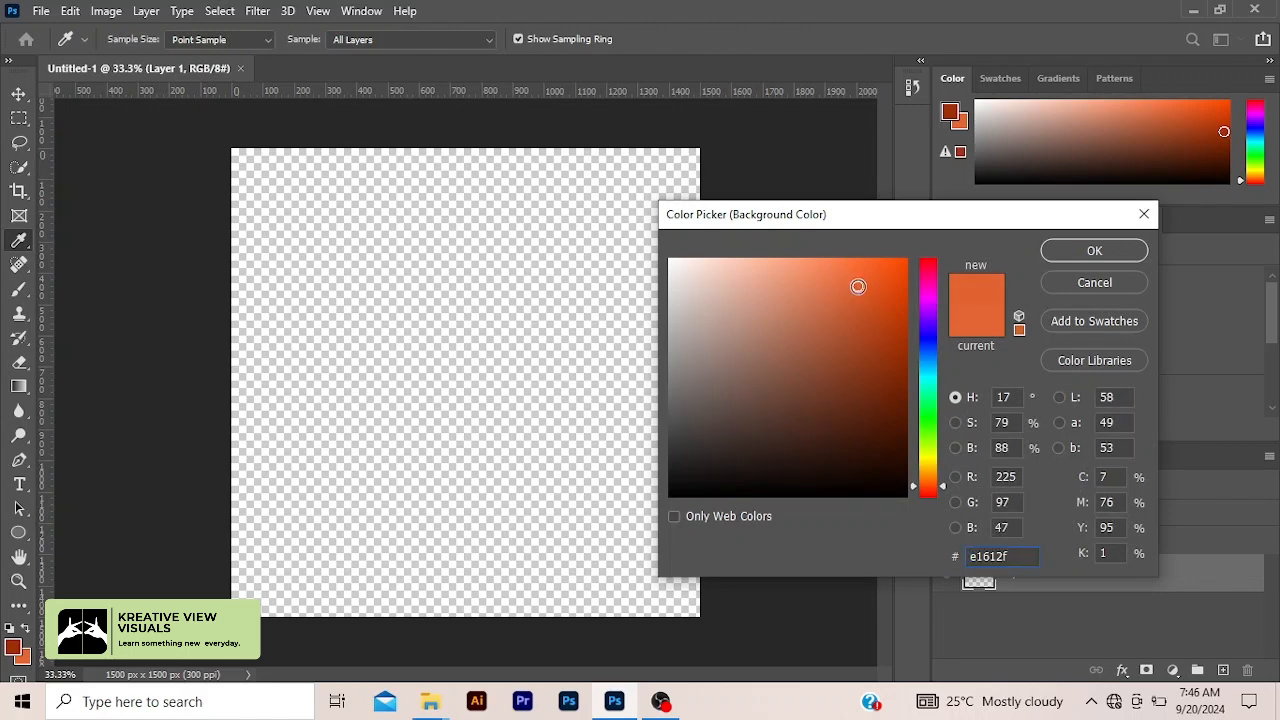
pyautogui.click(855, 284)
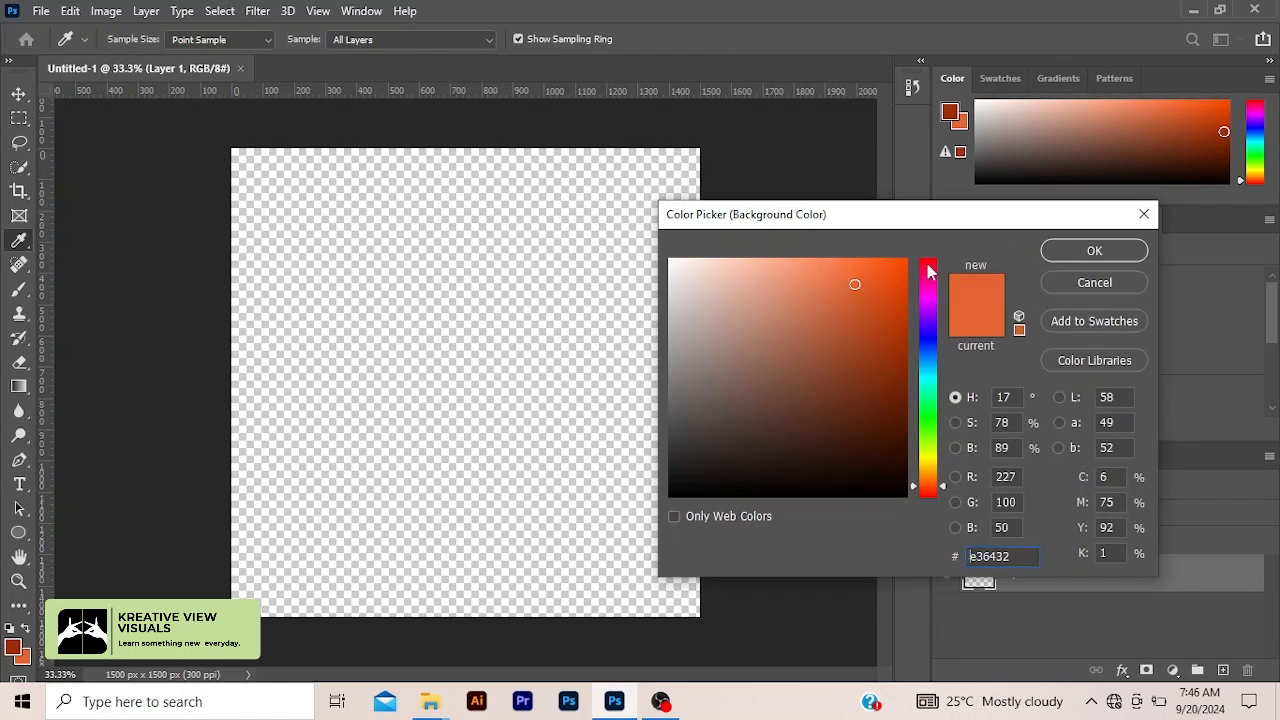
pyautogui.click(1090, 259)
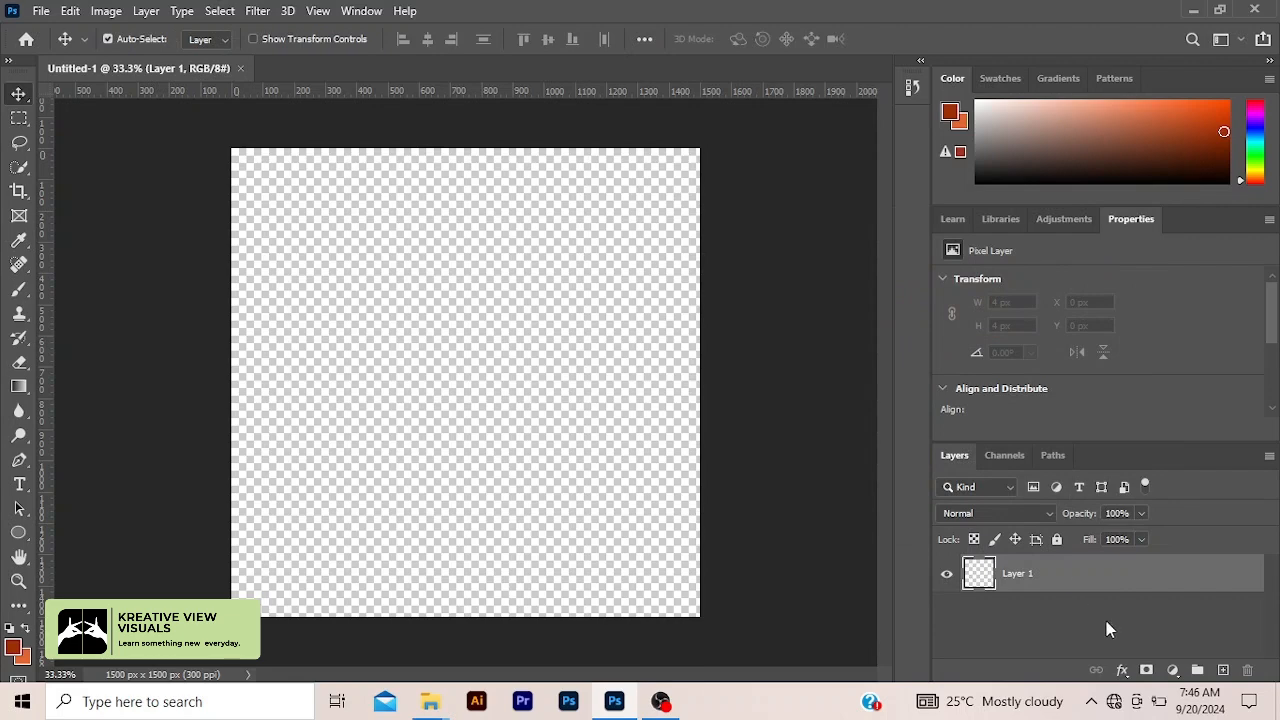
# Add a Gradient fill layer using the Foreground to Background preset from the Basics group, linear at 90 degrees
pyautogui.click(1172, 670)
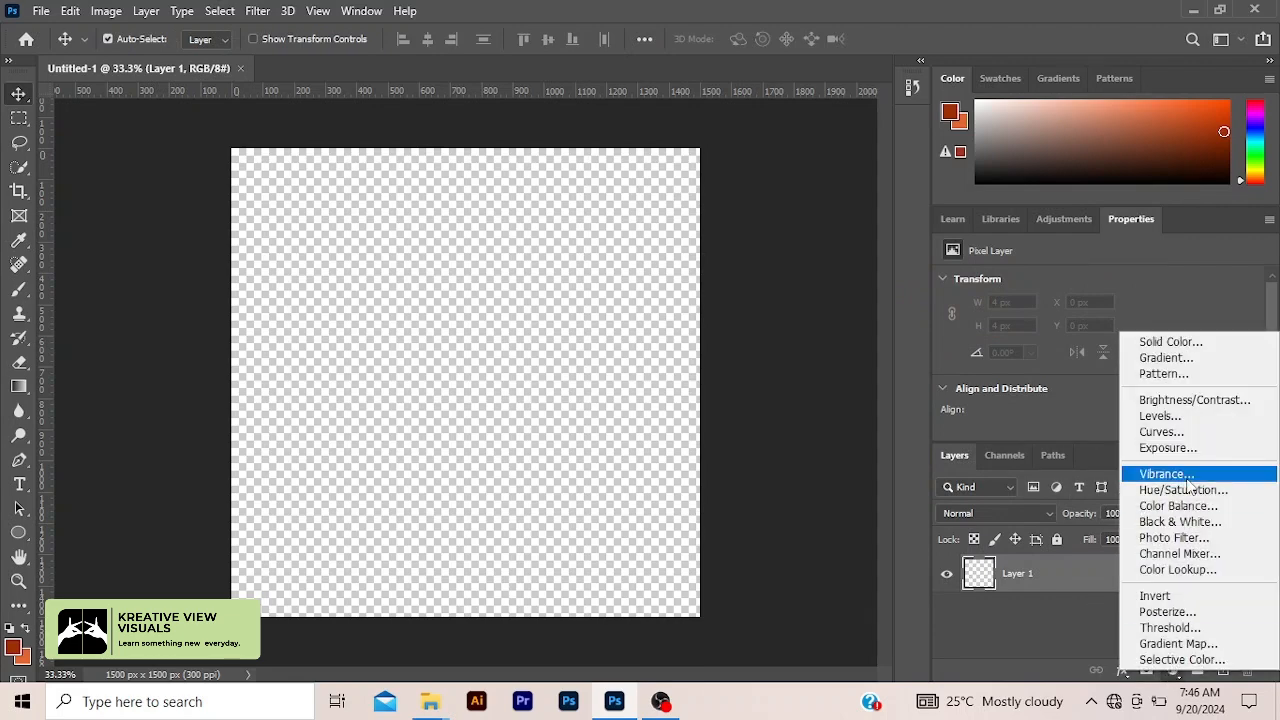
pyautogui.click(1166, 358)
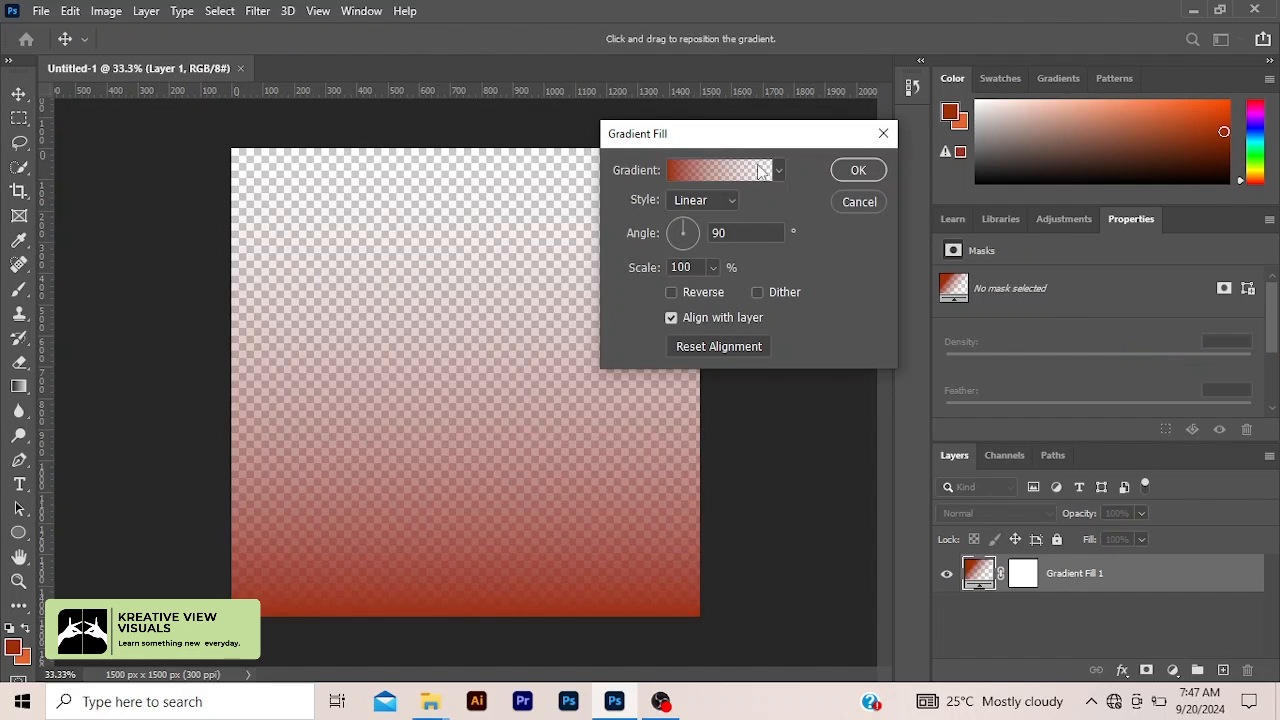
pyautogui.click(778, 171)
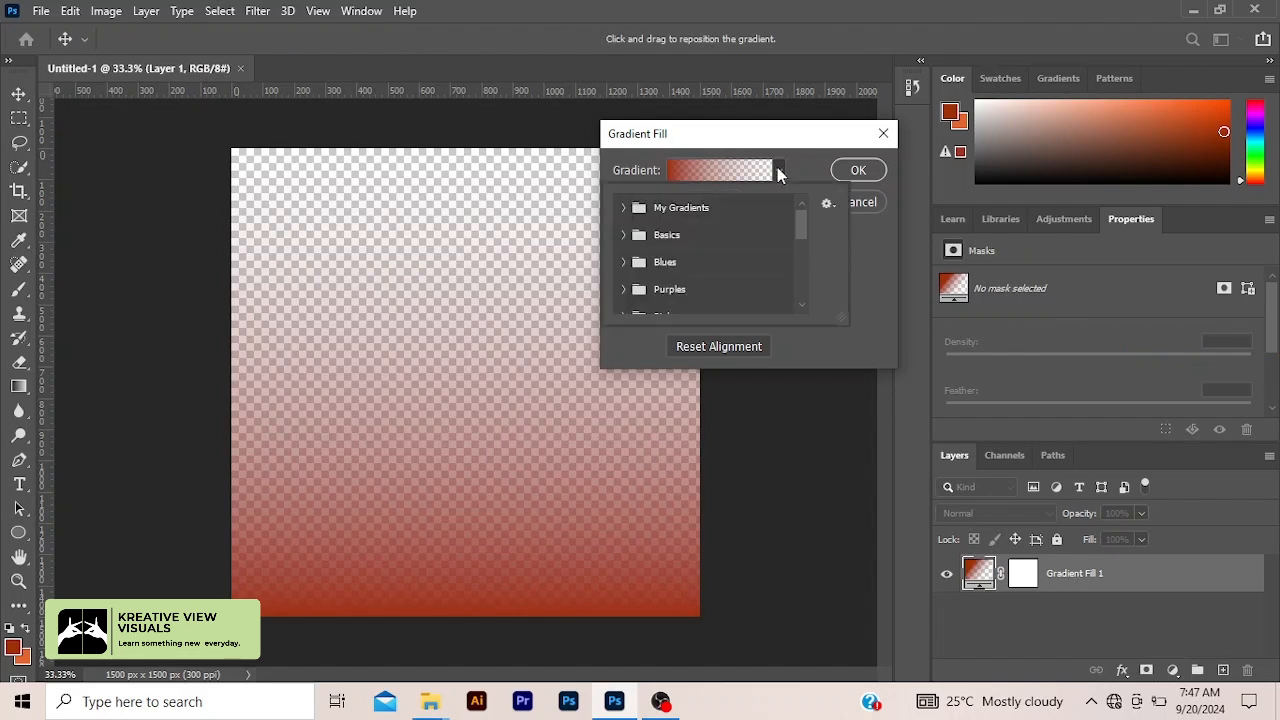
pyautogui.click(624, 236)
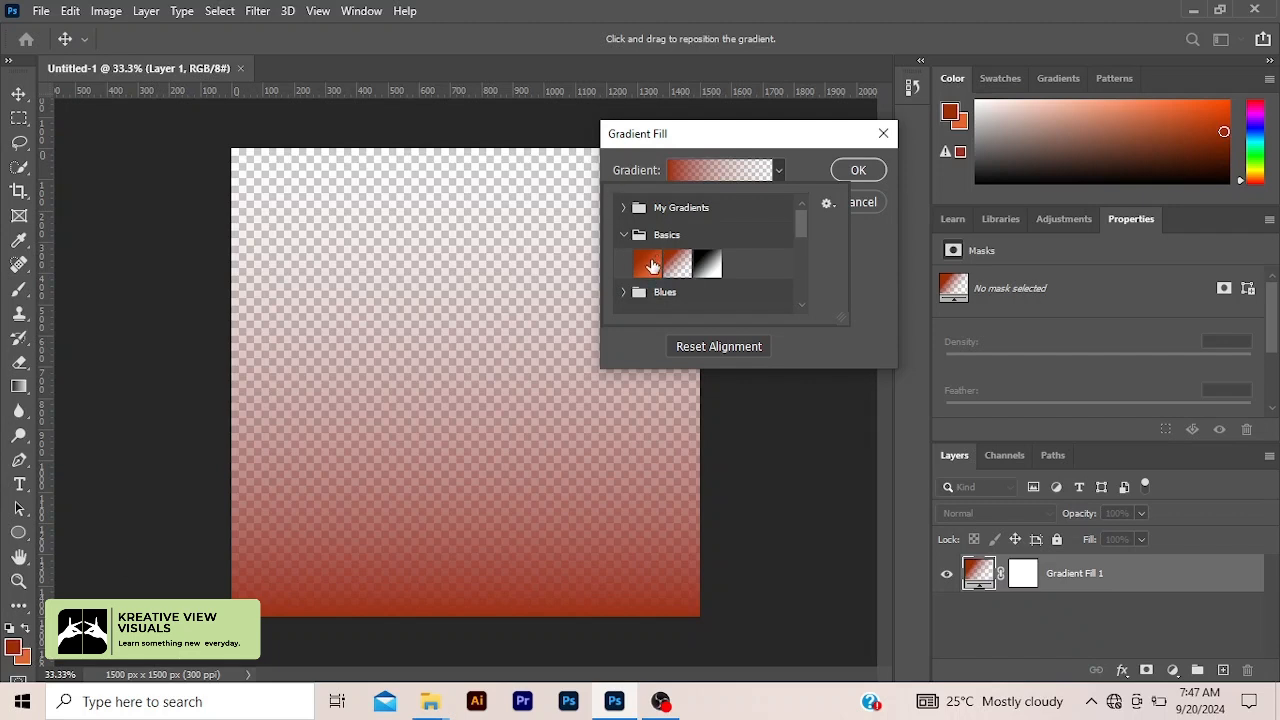
pyautogui.click(650, 263)
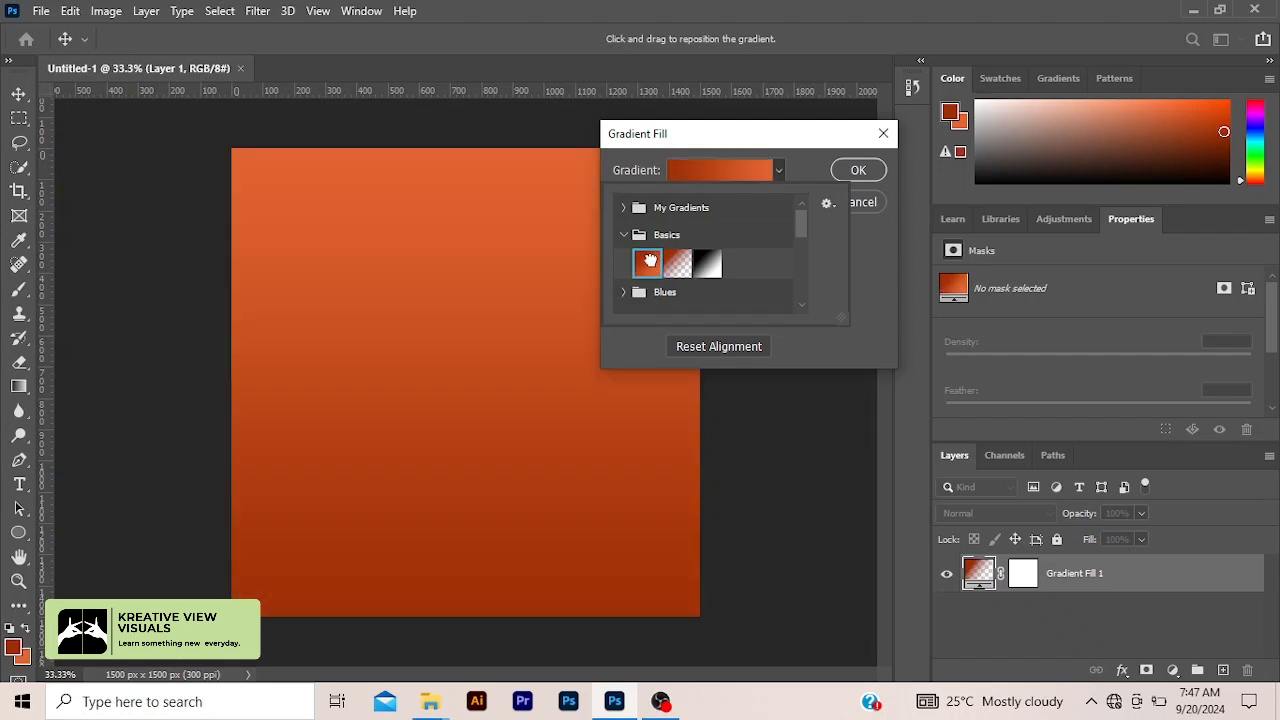
pyautogui.click(857, 172)
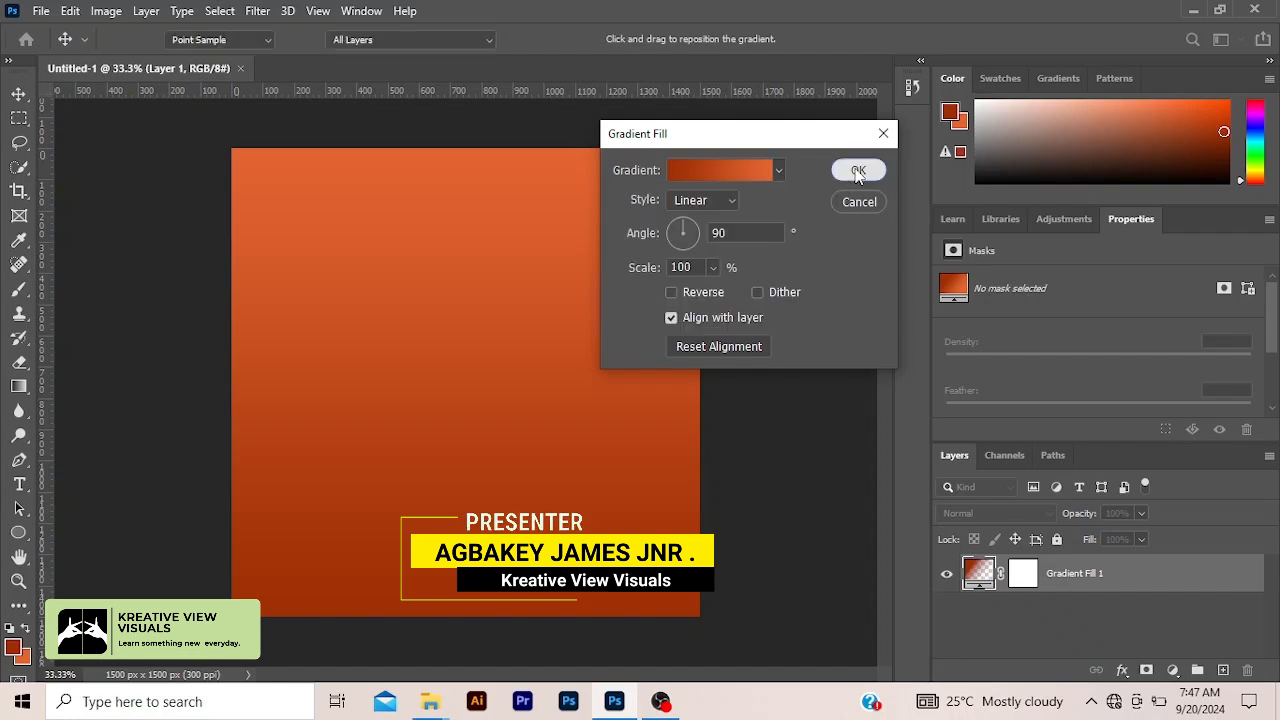
pyautogui.click(857, 172)
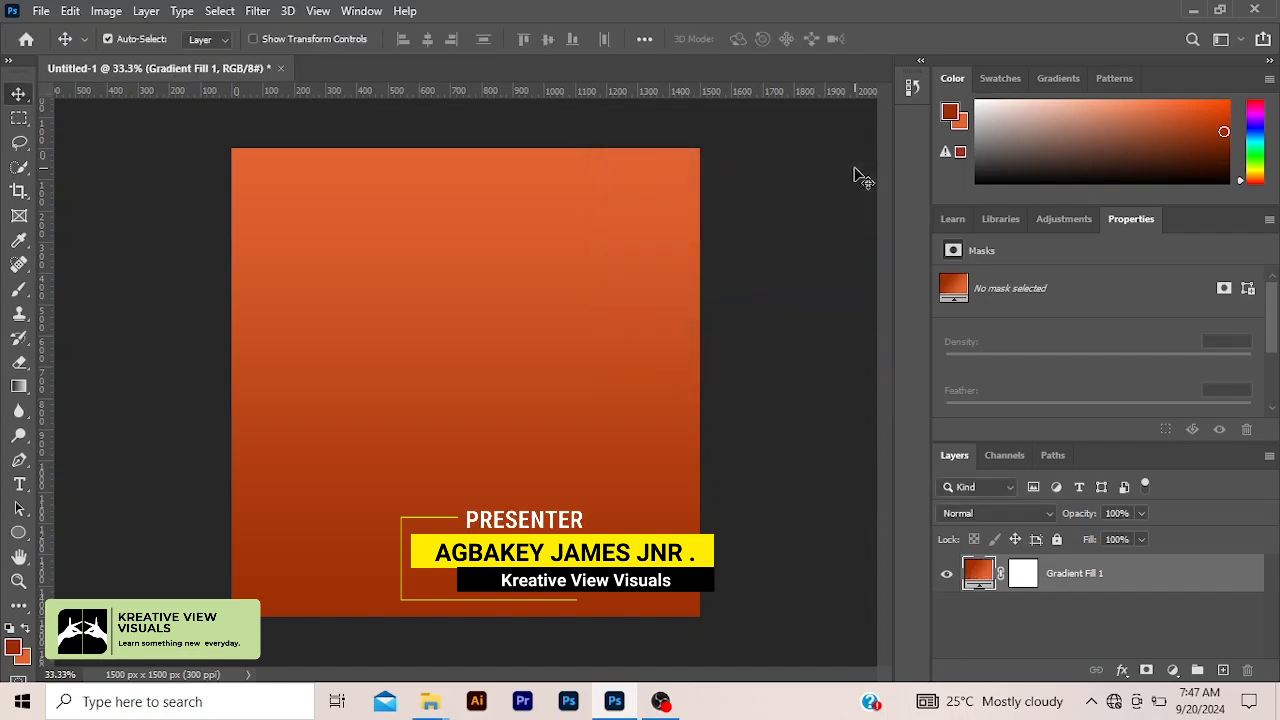
# Reverse the gradient fill layer's gradient and move its dark rust color stop to the 20% location
pyautogui.doubleClick(977, 573)
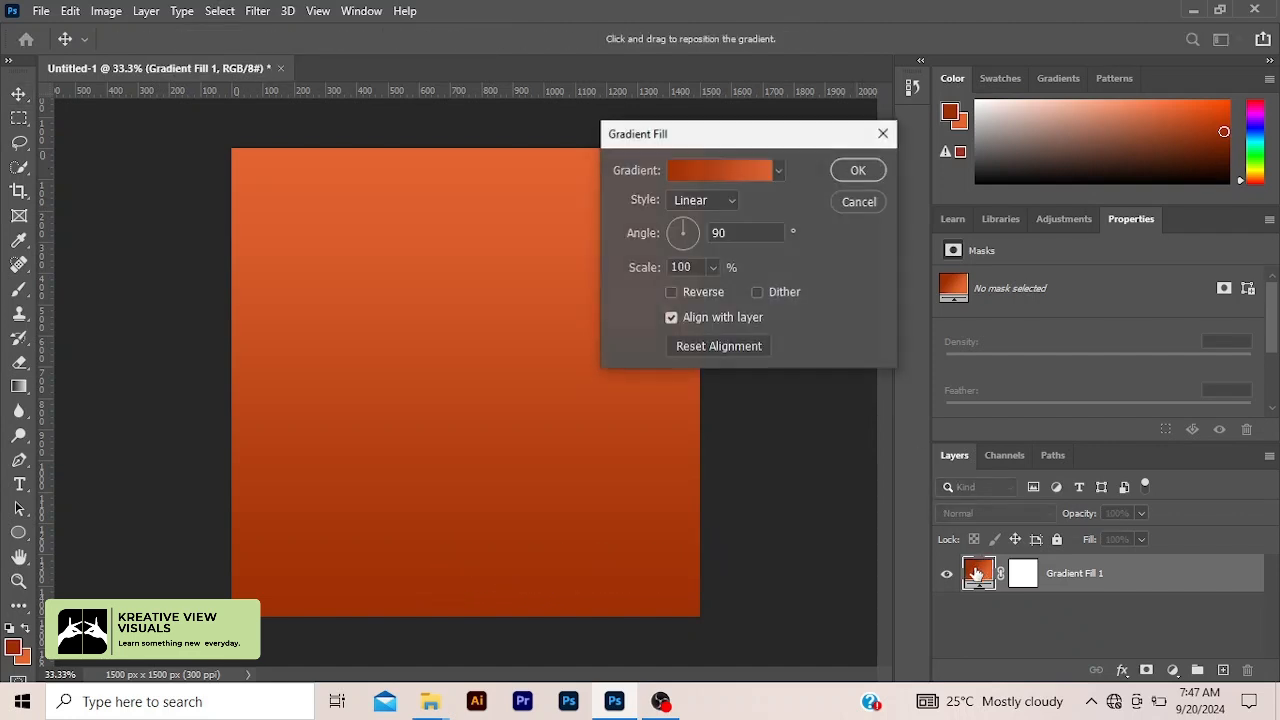
pyautogui.click(672, 292)
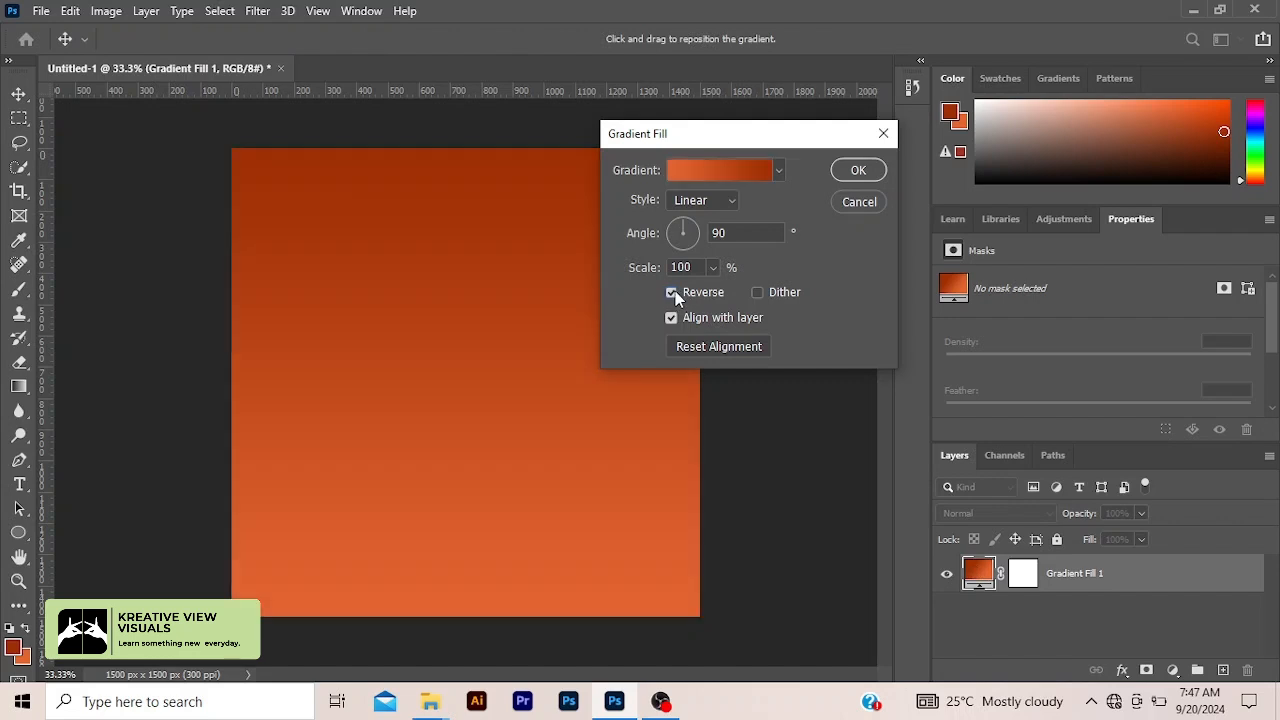
pyautogui.click(777, 172)
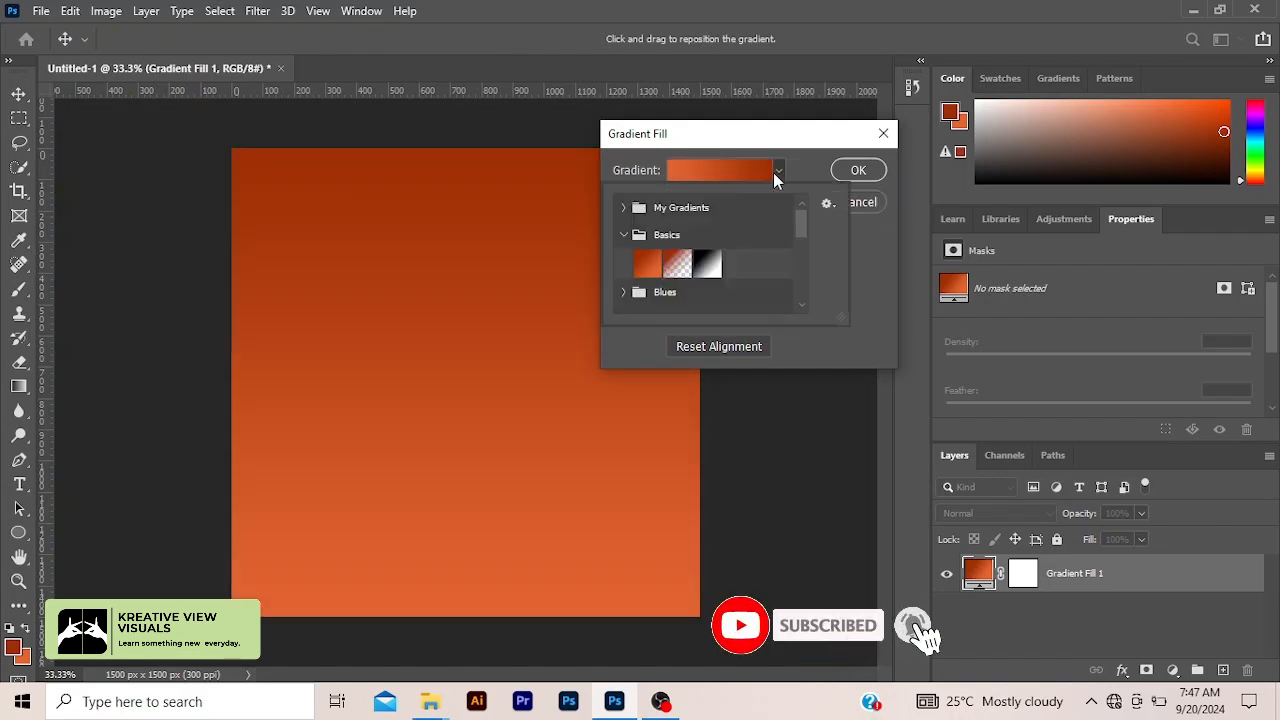
pyautogui.click(703, 174)
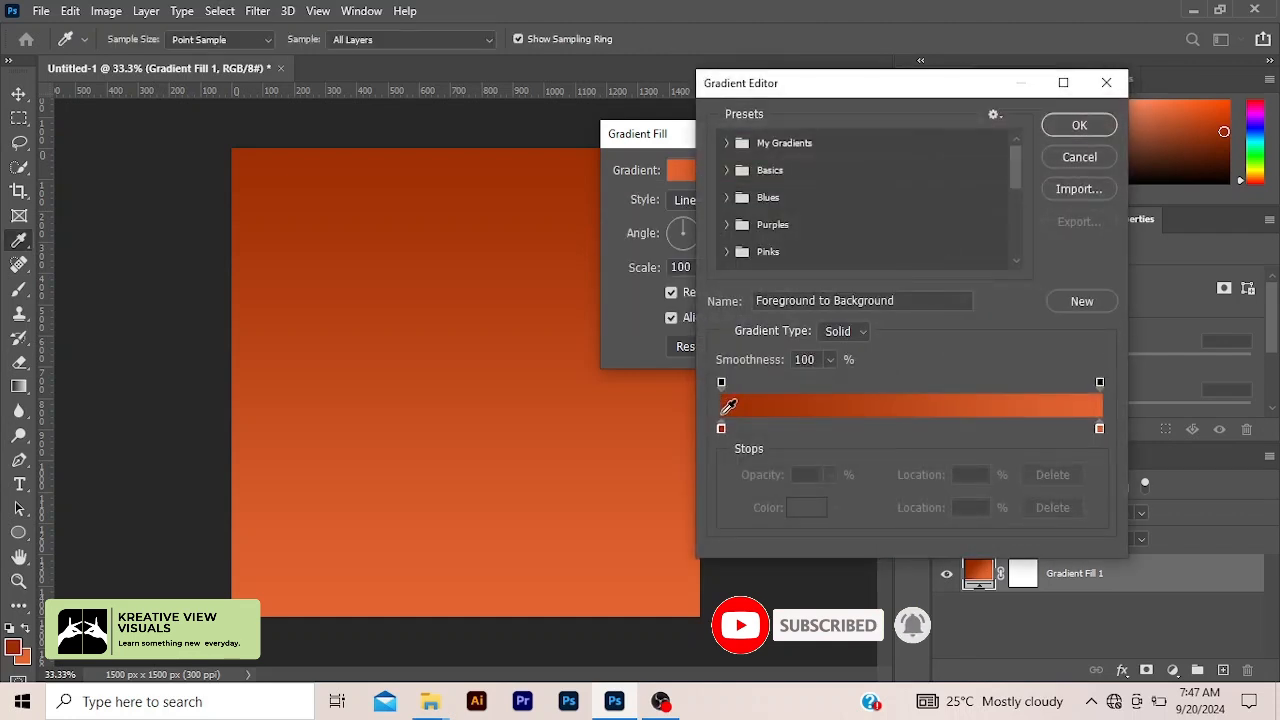
pyautogui.moveTo(721, 428); pyautogui.dragTo(796, 422)
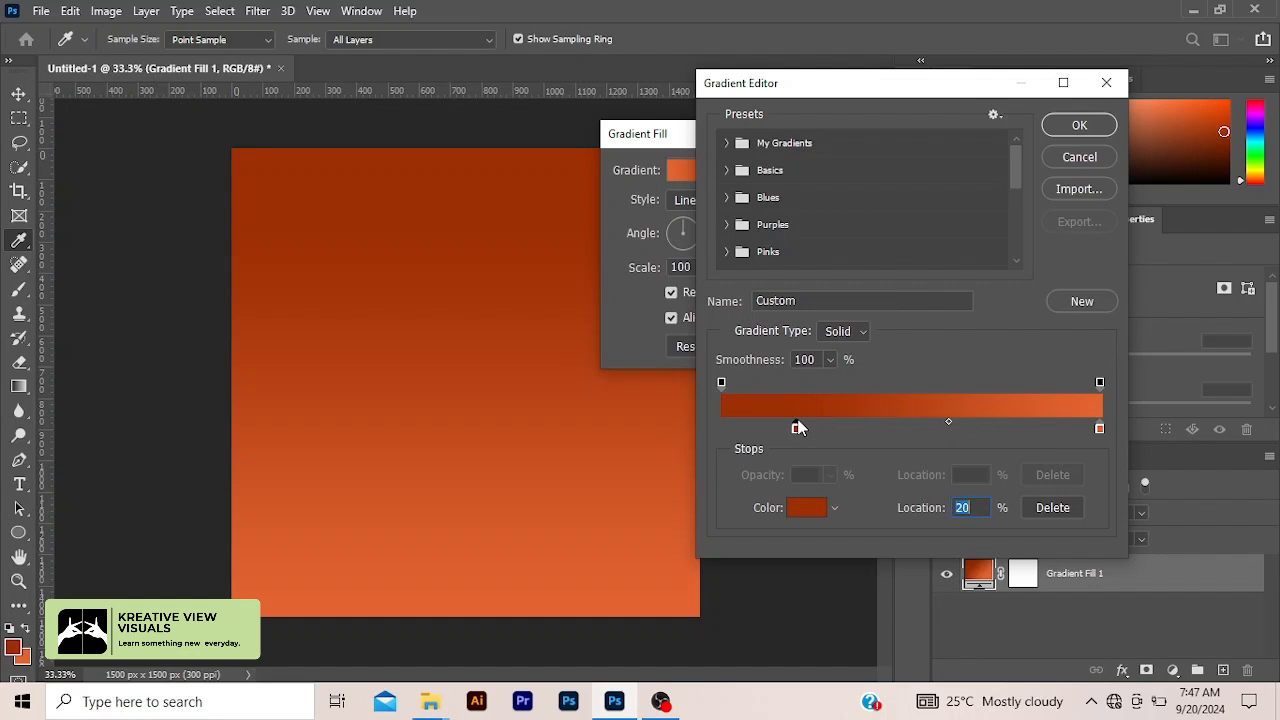
pyautogui.click(1066, 130)
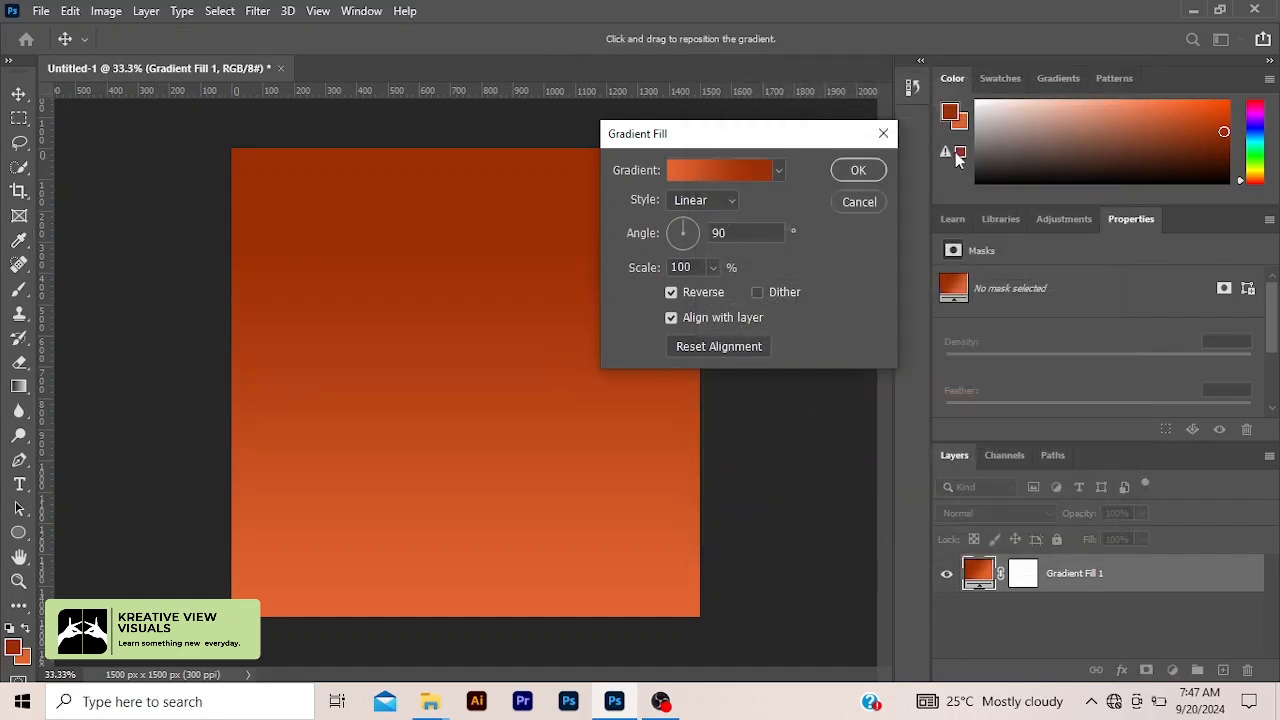
pyautogui.click(860, 171)
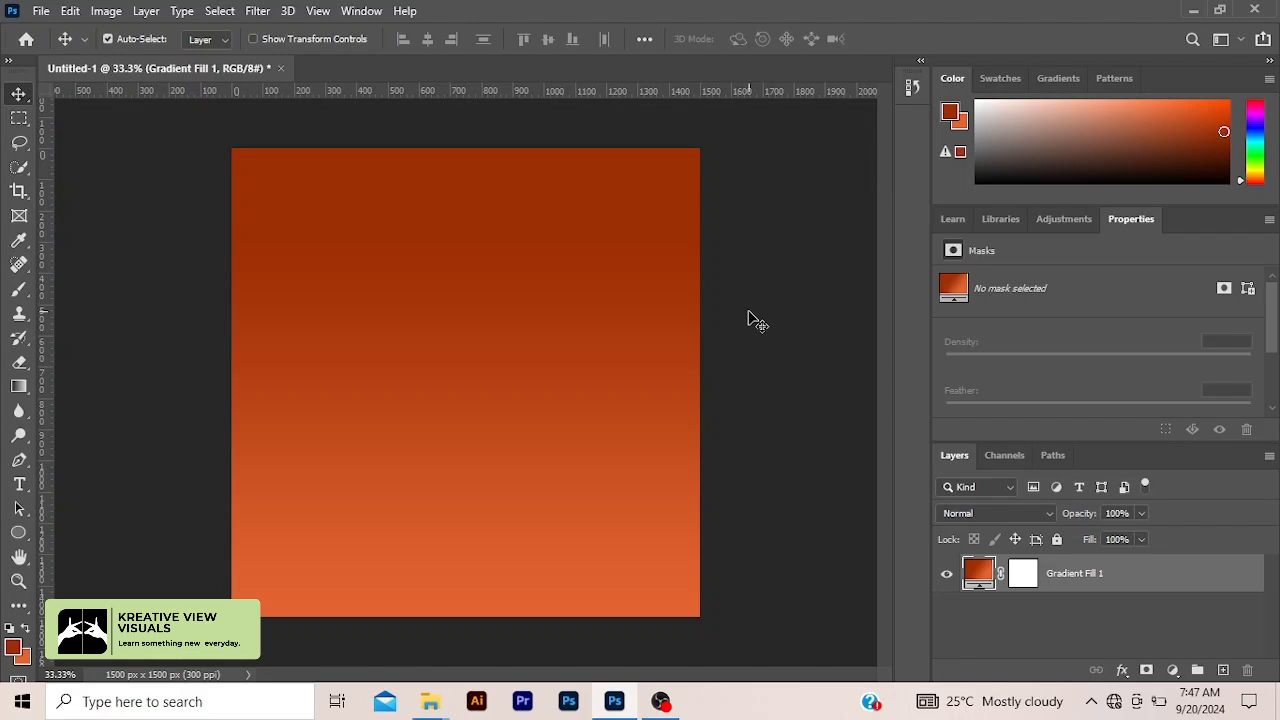
# Add a text layer reading "AWAKE" in the upper middle of the canvas
pyautogui.click(133, 378)
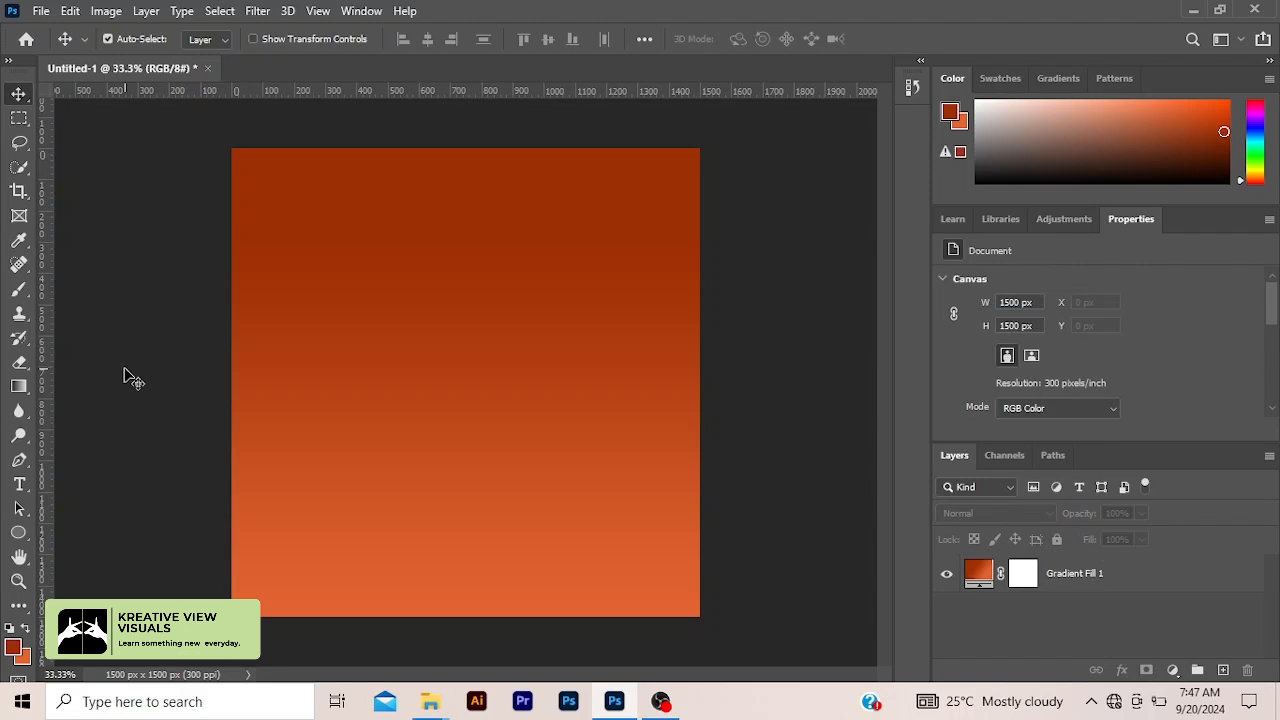
pyautogui.click(18, 486)
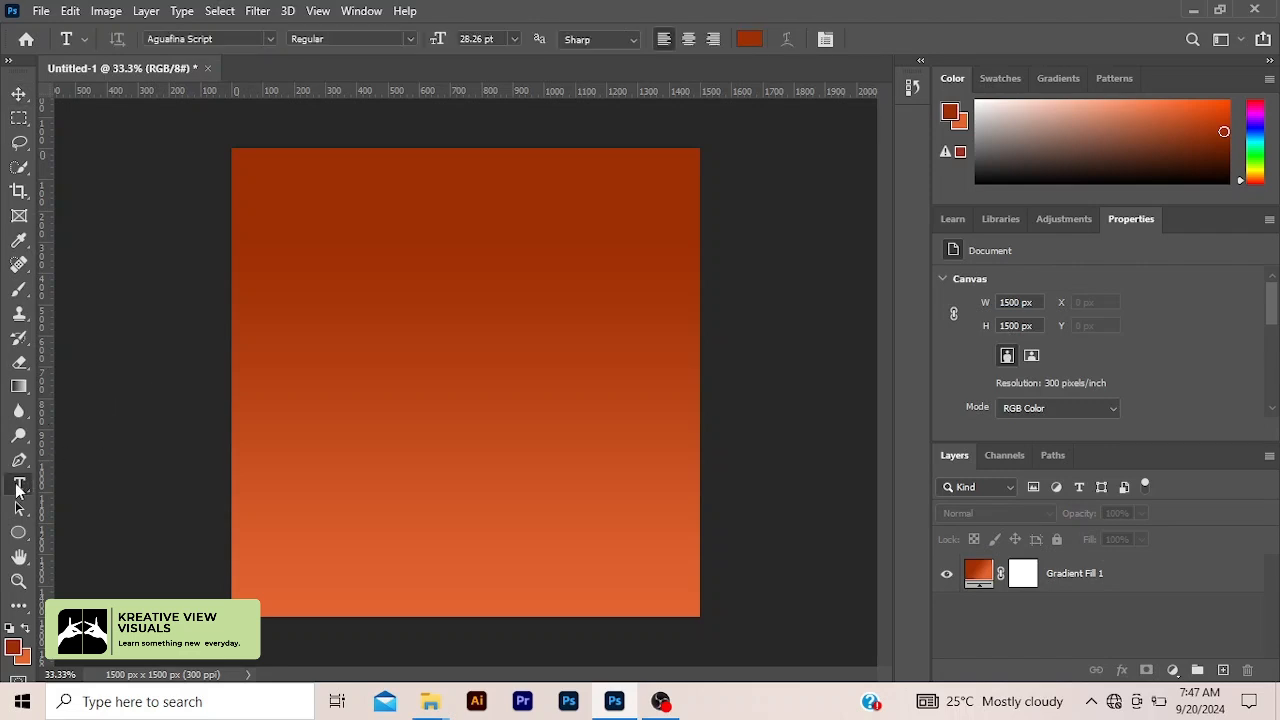
pyautogui.click(374, 315)
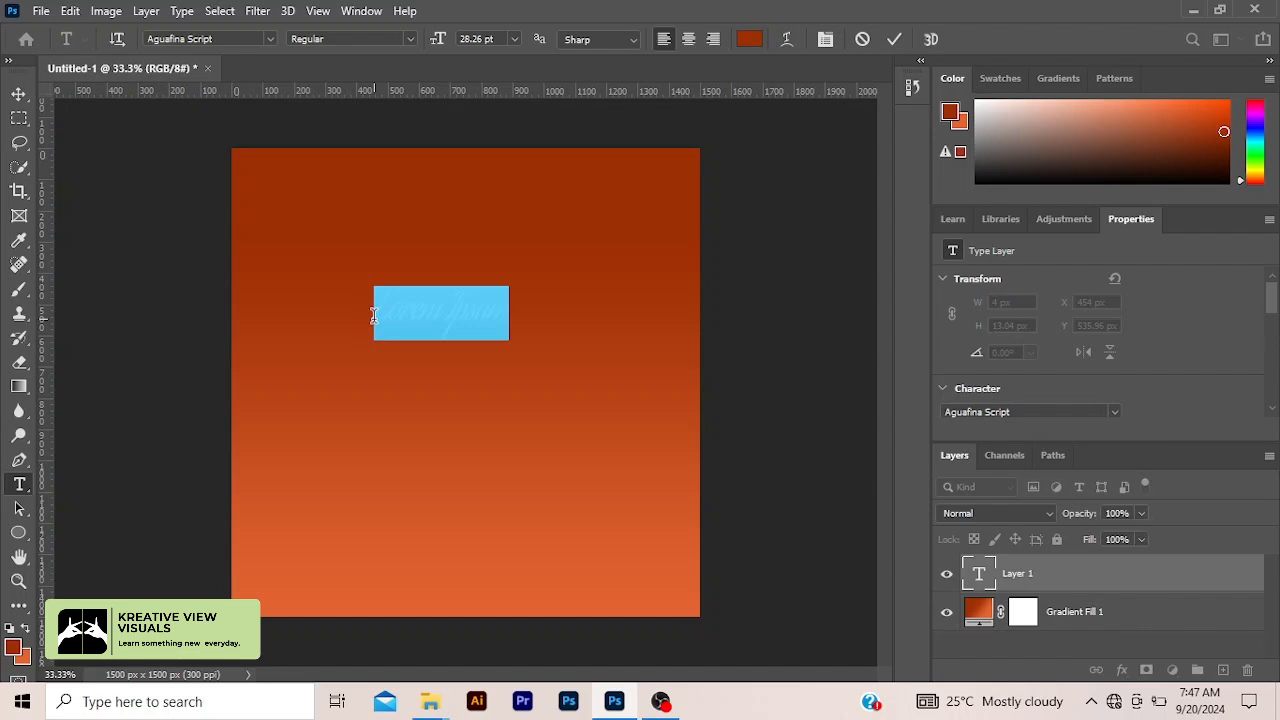
pyautogui.press('BackSpace')
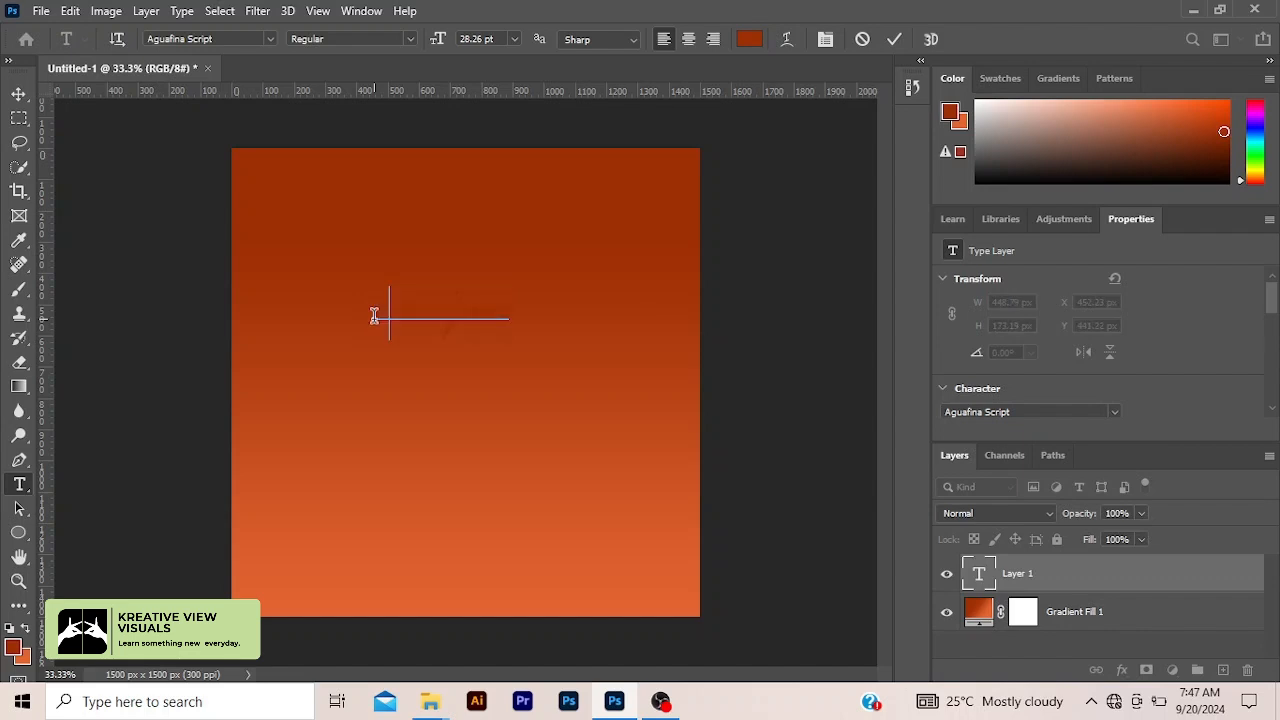
pyautogui.write('SALES')
pyautogui.click(894, 39)
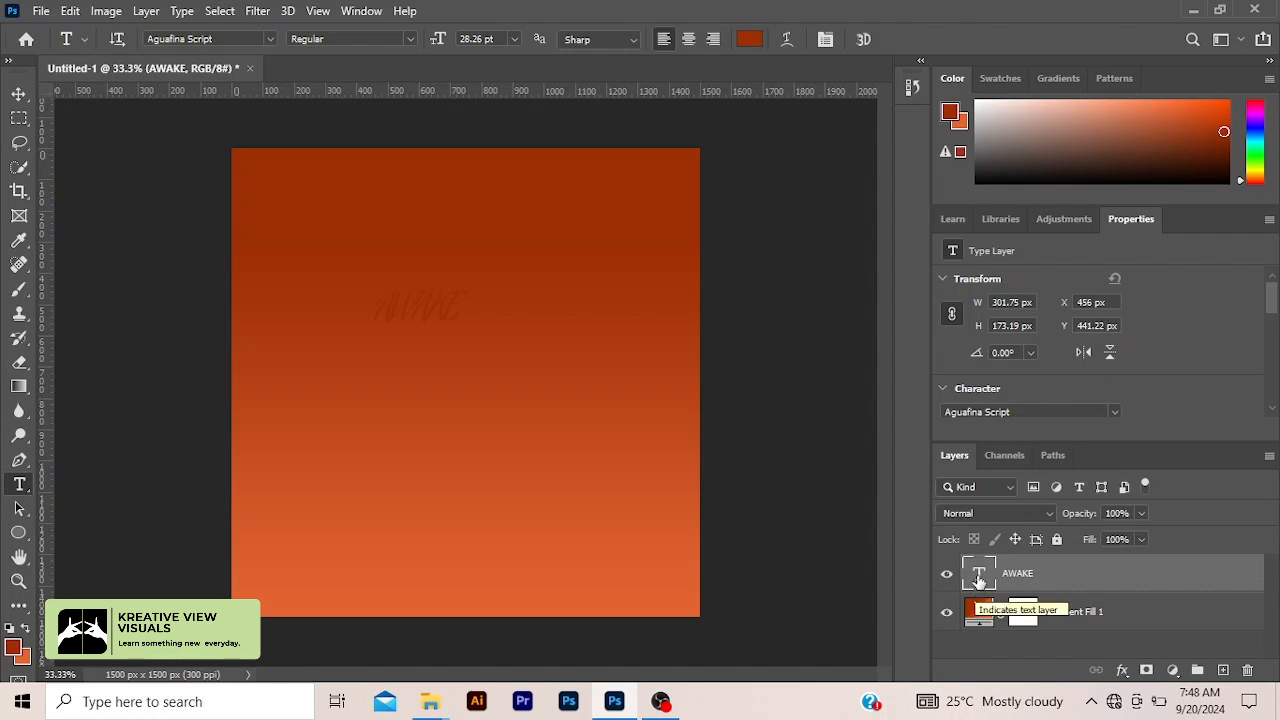
# Change the color of the AWAKE text to off-white f9f5f3
pyautogui.doubleClick(979, 576)
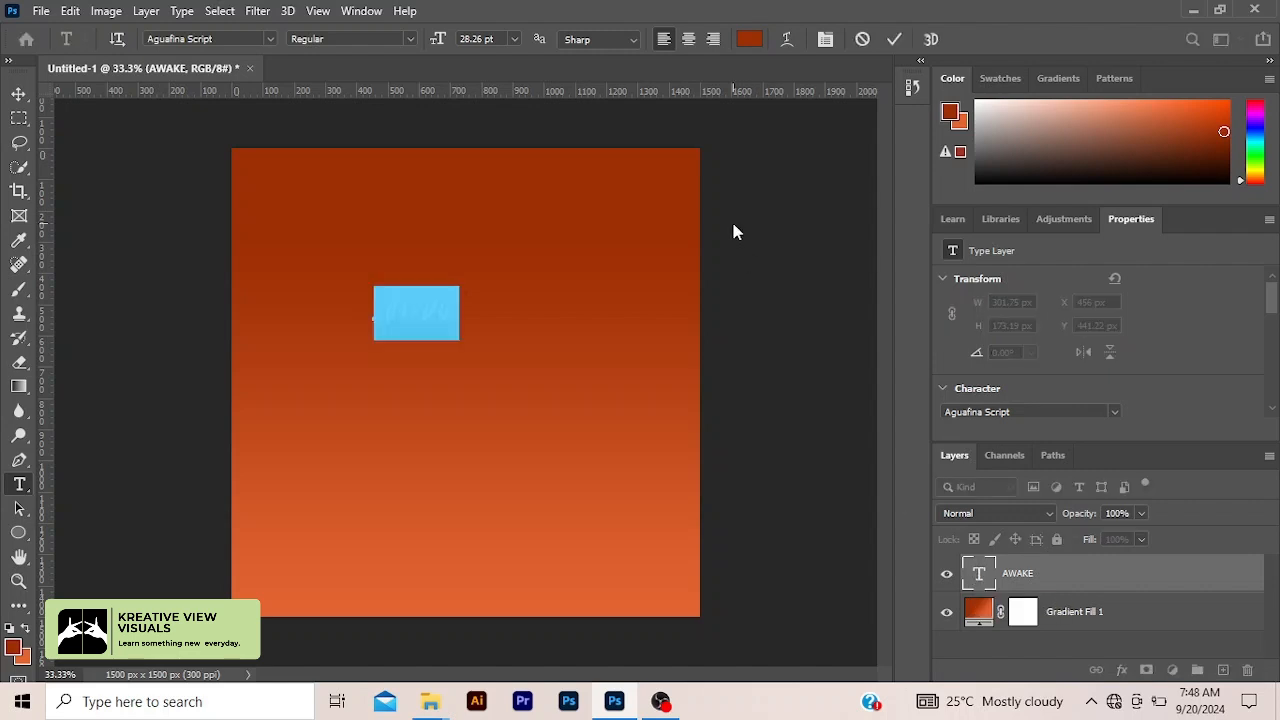
pyautogui.click(750, 39)
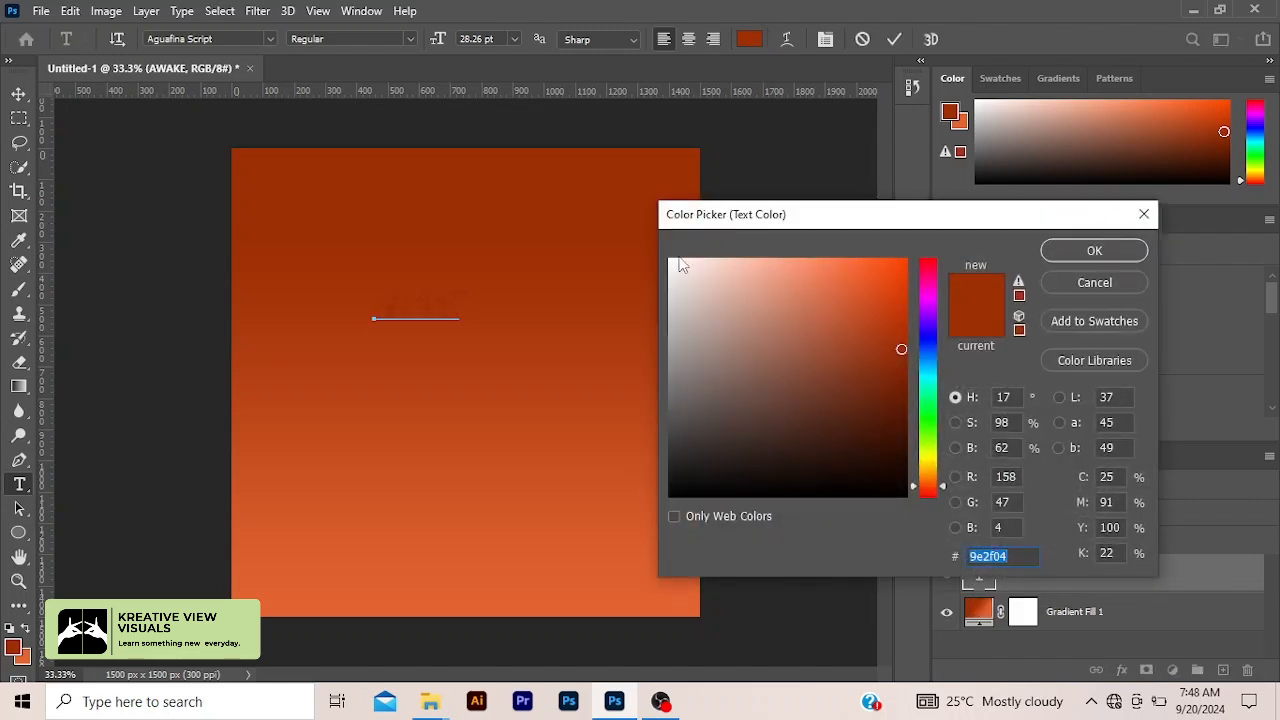
pyautogui.click(674, 264)
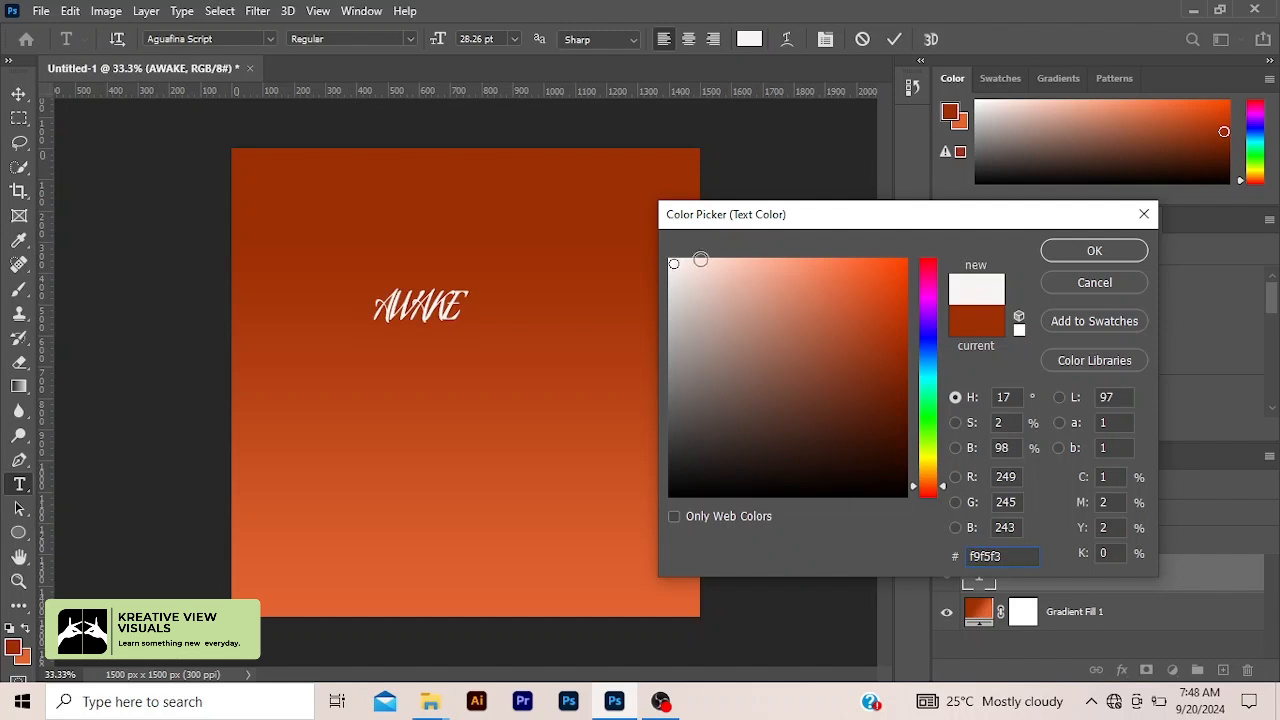
pyautogui.click(1090, 251)
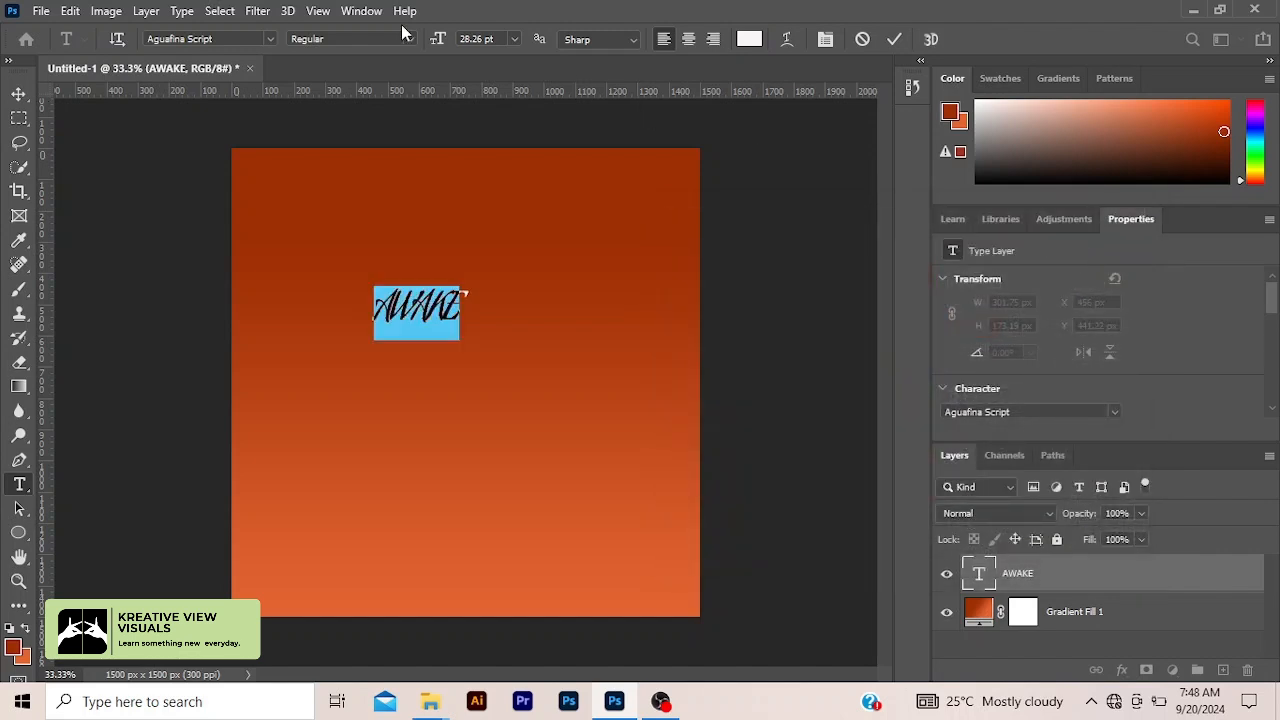
# Set the AWAKE text's font to Montserrat in the Black style and commit the text edit
pyautogui.click(272, 41)
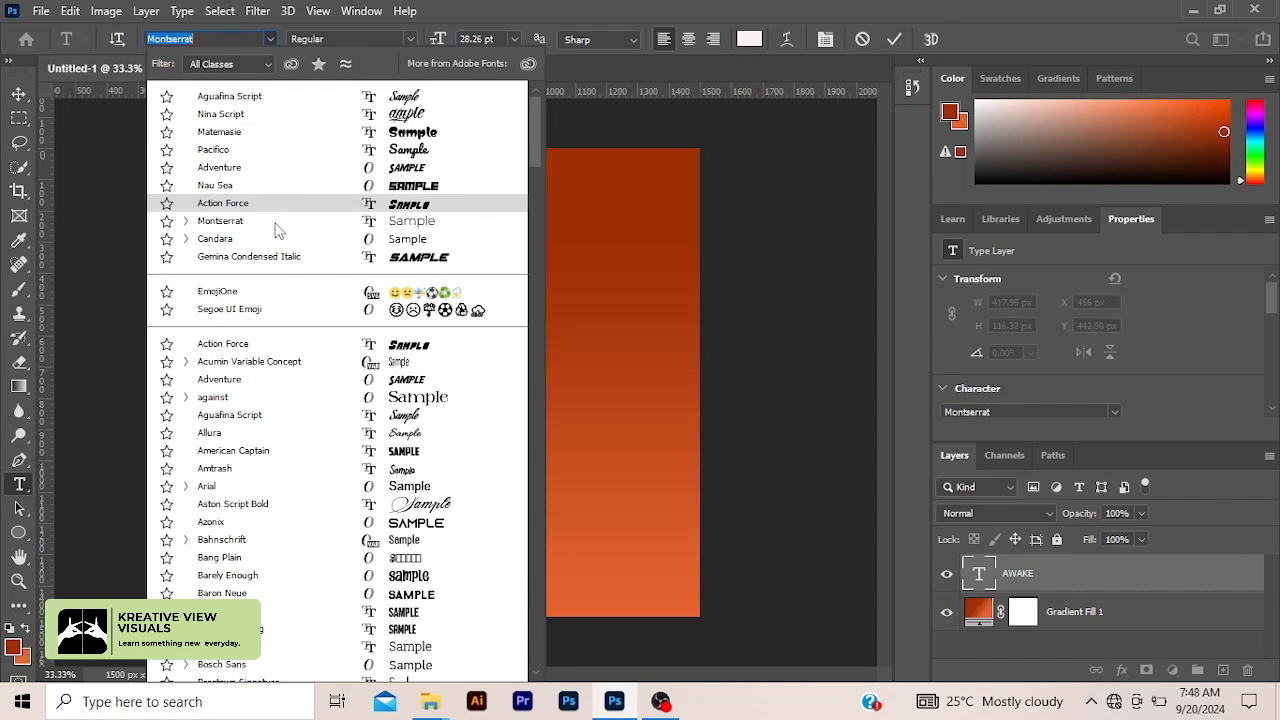
pyautogui.press('Escape')
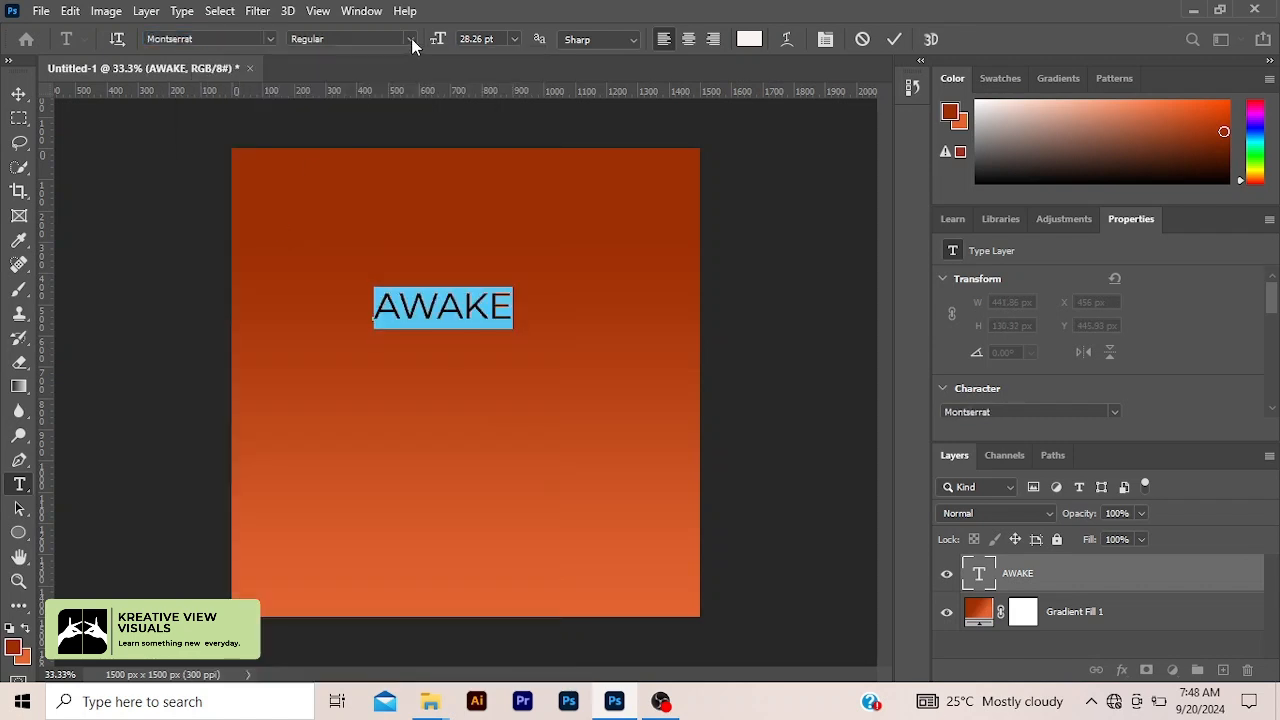
pyautogui.click(411, 38)
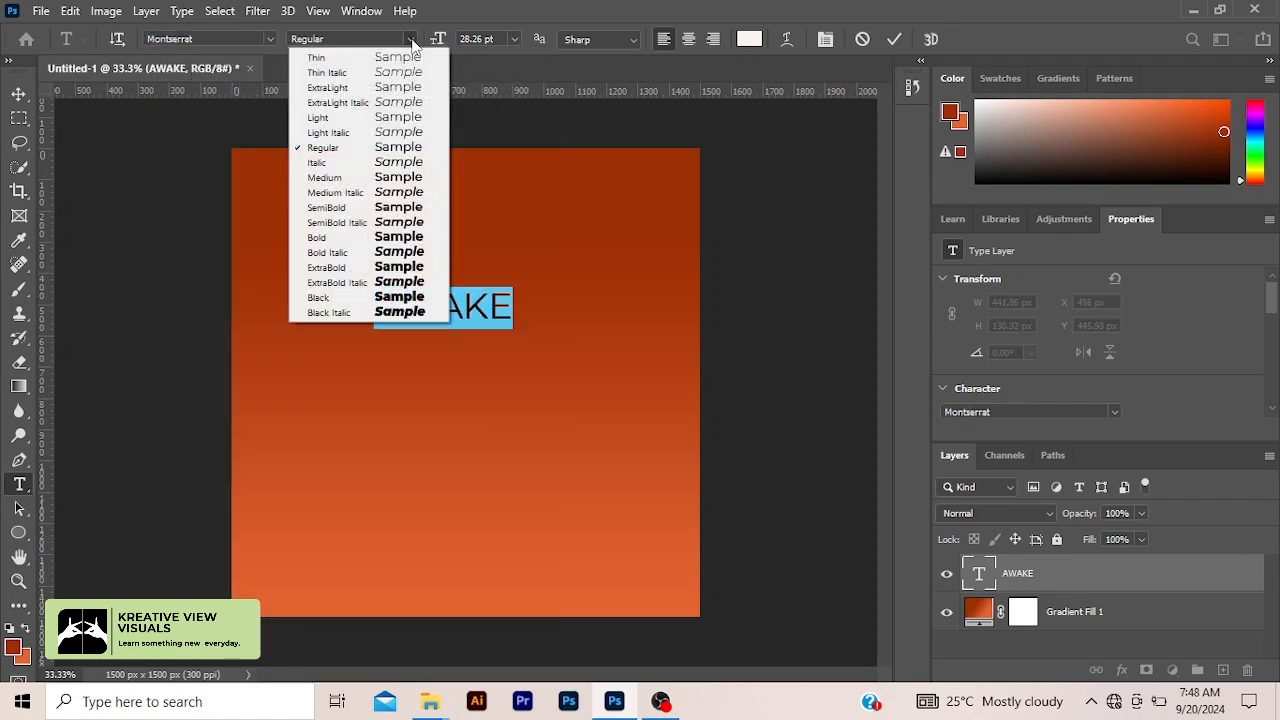
pyautogui.click(389, 298)
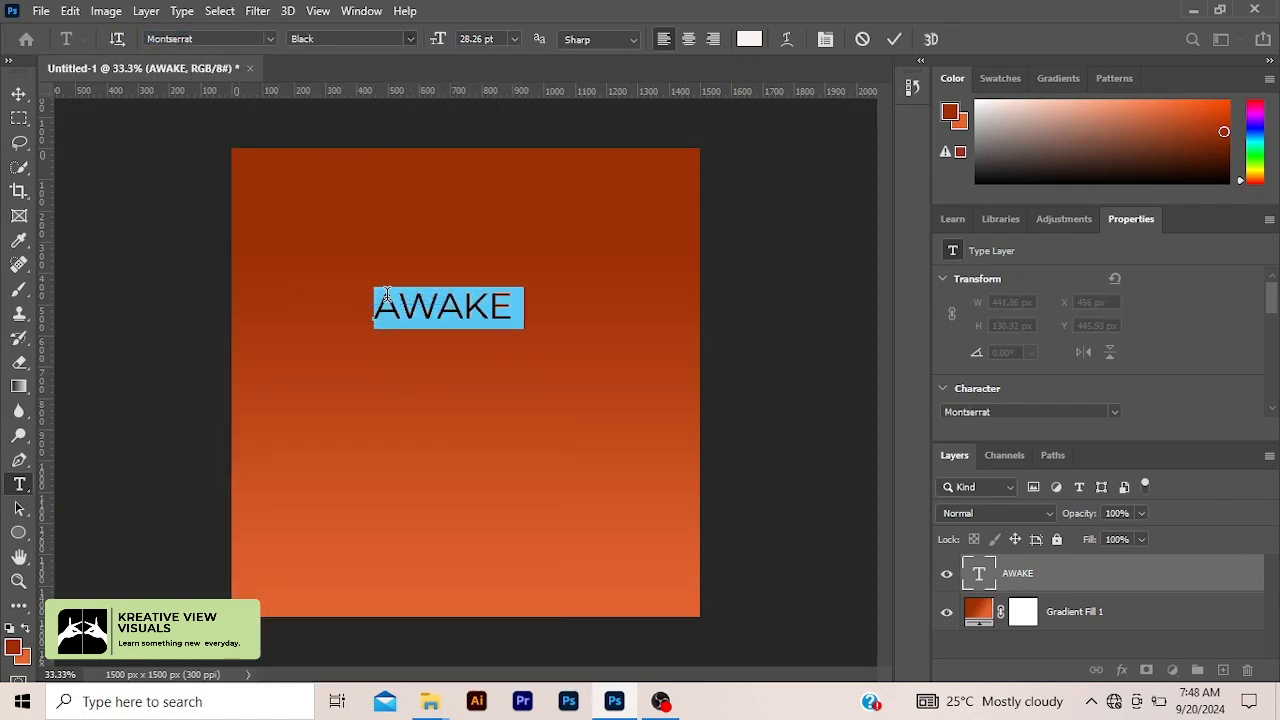
pyautogui.click(895, 40)
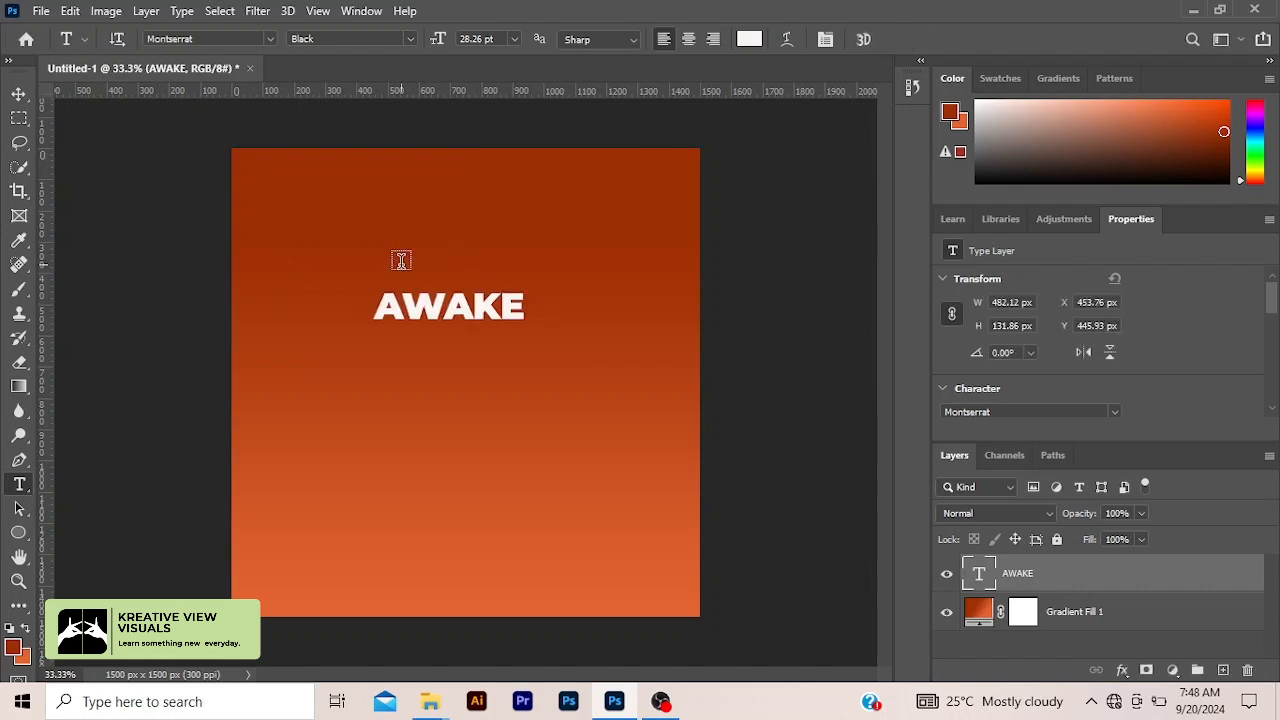
# Free-transform the AWAKE text to about 237% width and 383% height, placing it across the upper half of the canvas
pyautogui.click(19, 93)
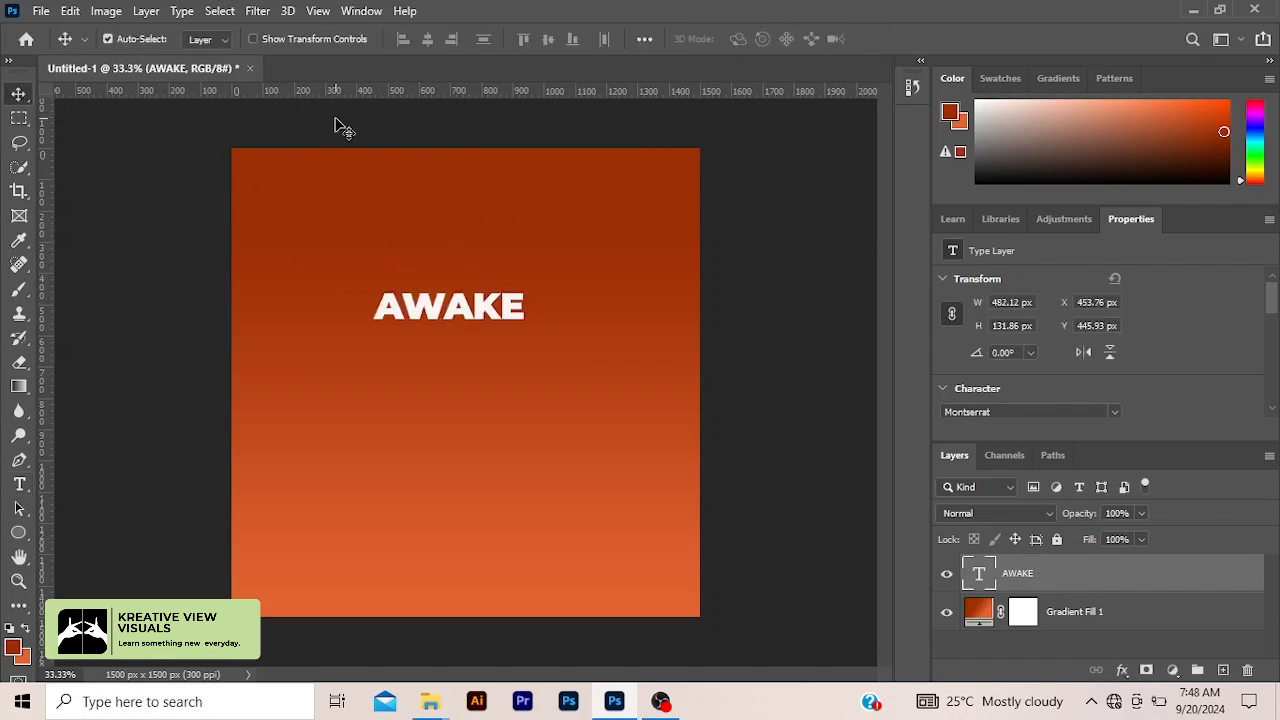
pyautogui.hotkey('ctrl', 't')
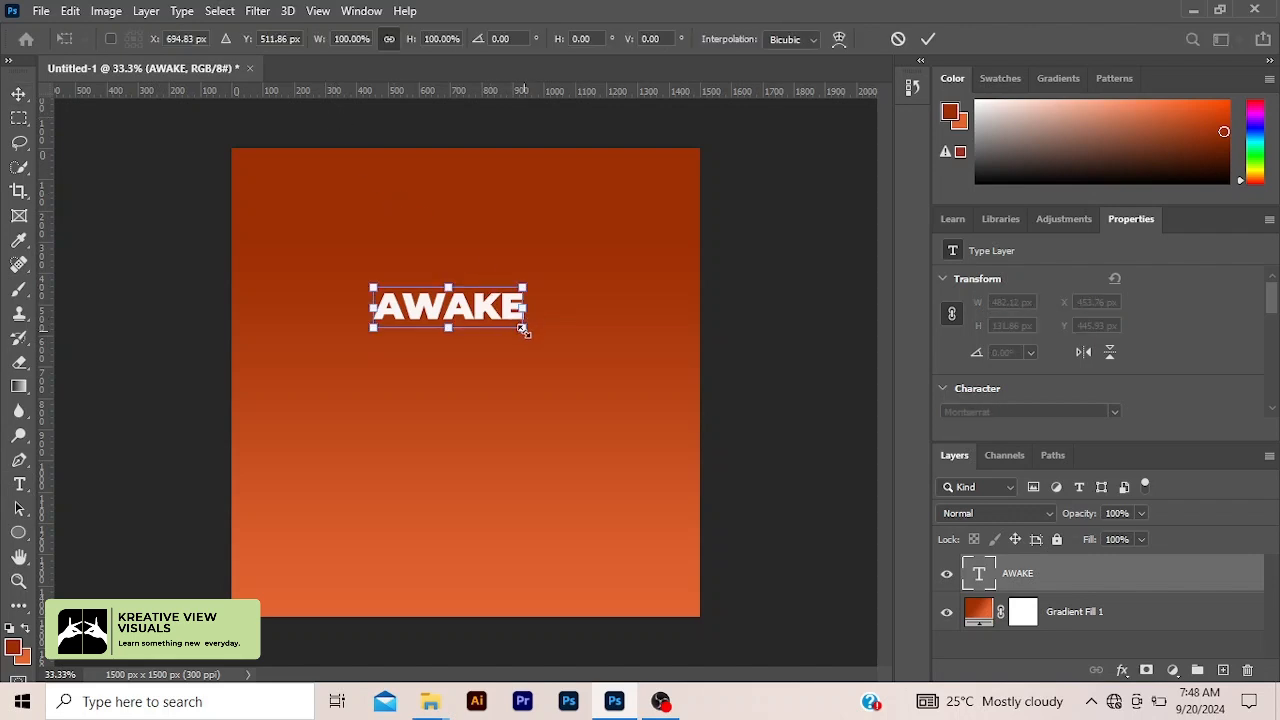
pyautogui.moveTo(522, 329); pyautogui.dragTo(593, 357)
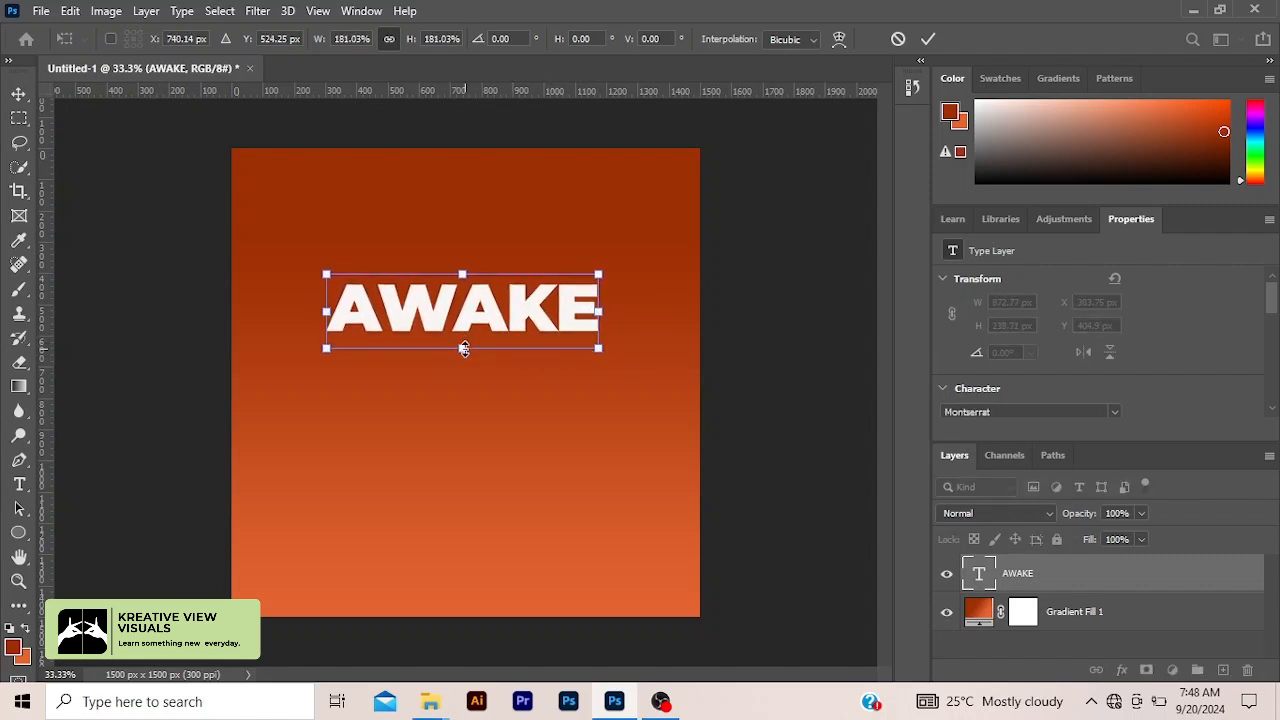
pyautogui.moveTo(462, 349); pyautogui.dragTo(463, 398)
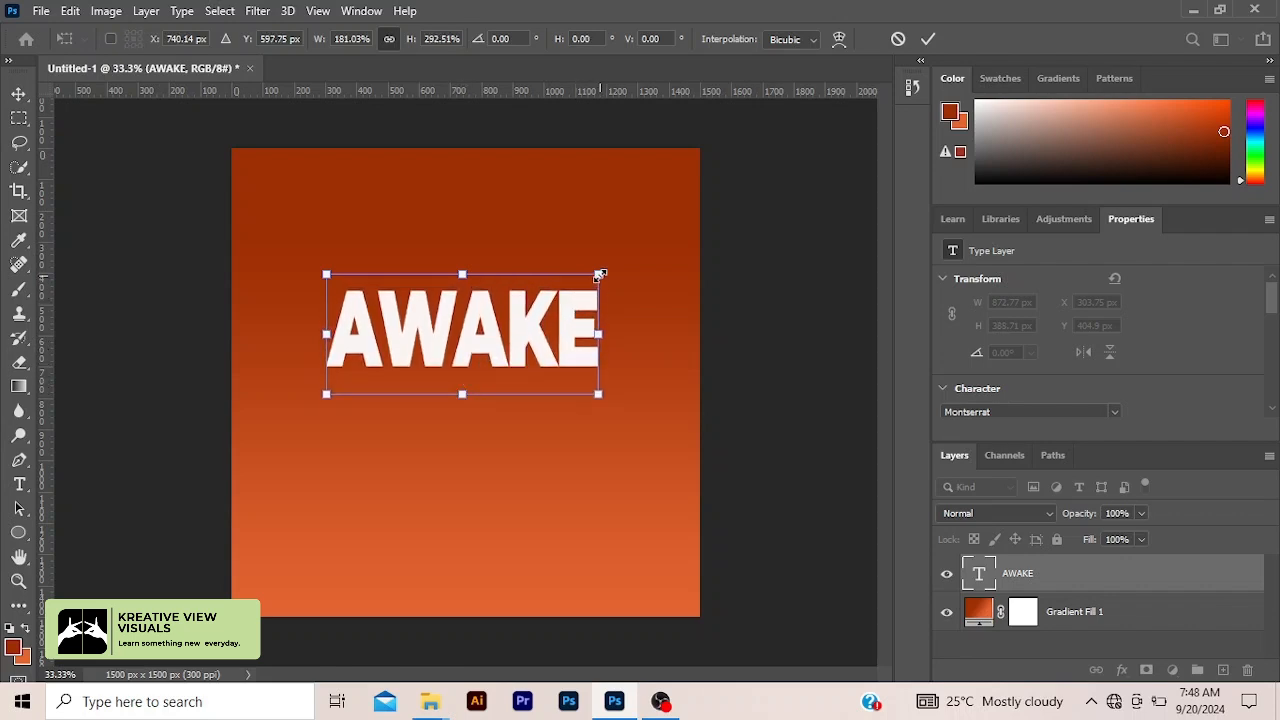
pyautogui.moveTo(598, 276); pyautogui.dragTo(632, 259)
pyautogui.moveTo(561, 316); pyautogui.dragTo(538, 313)
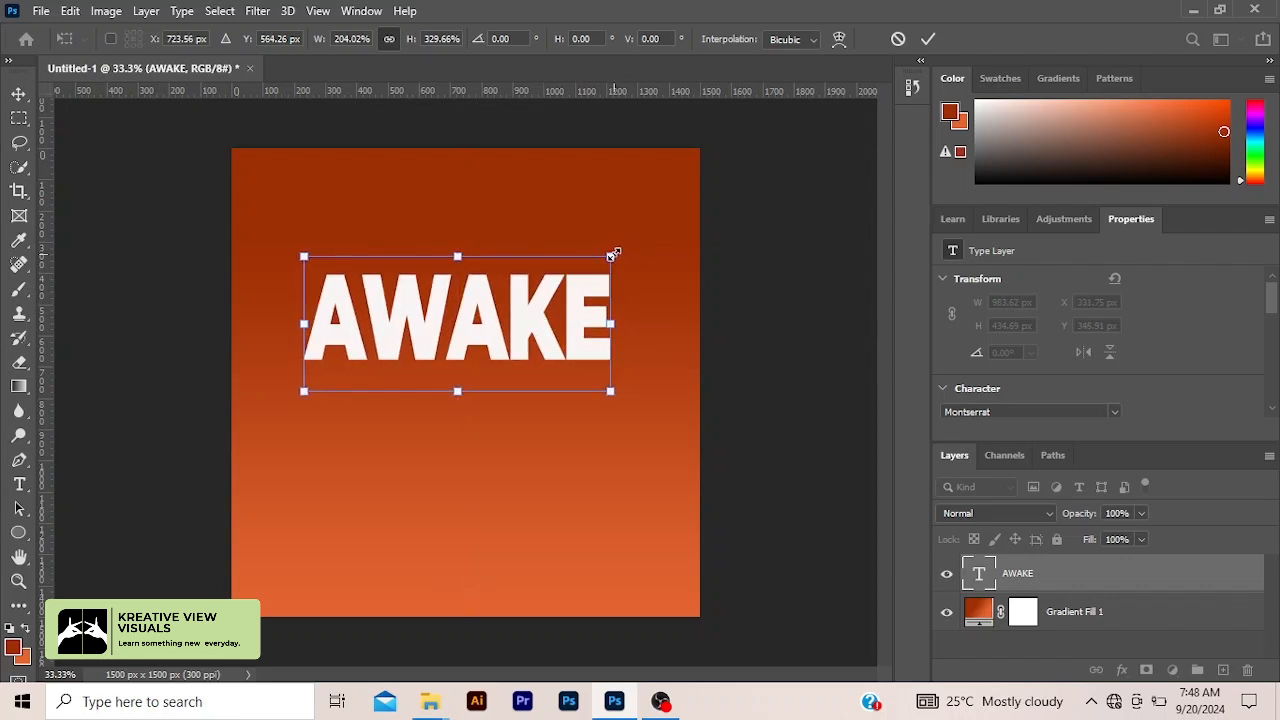
pyautogui.moveTo(611, 255); pyautogui.dragTo(640, 243)
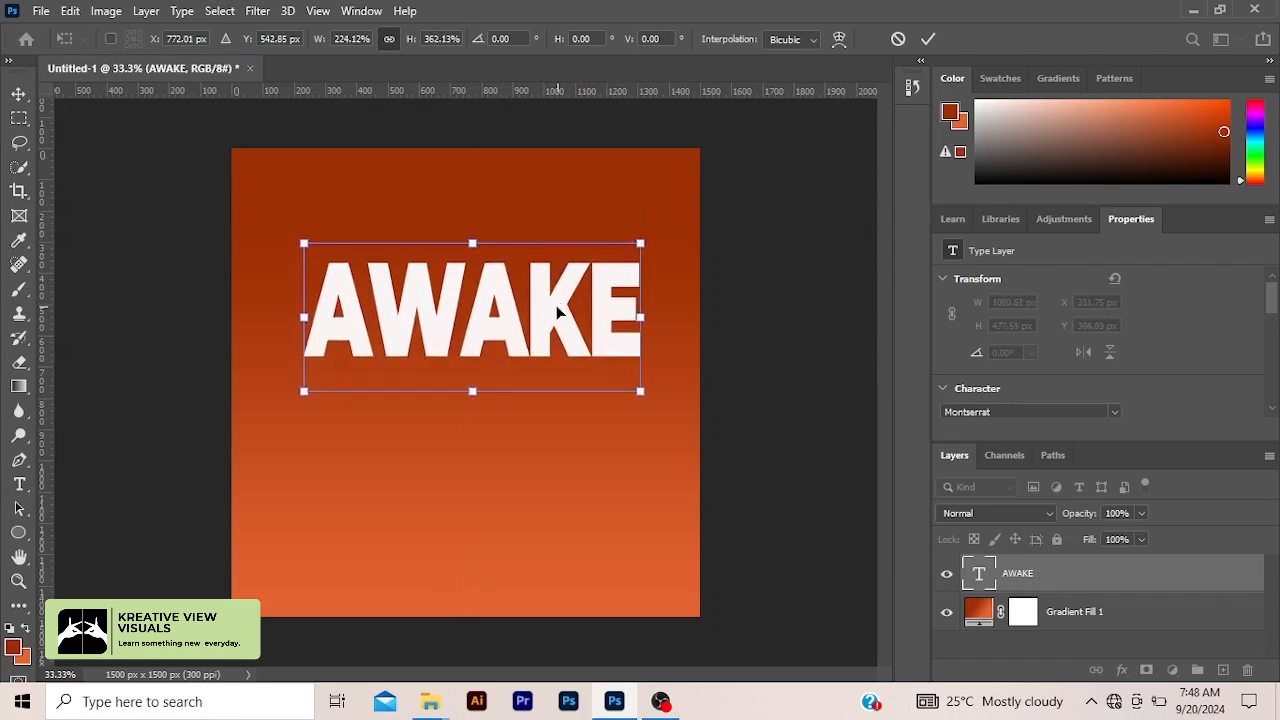
pyautogui.moveTo(557, 312); pyautogui.dragTo(551, 305)
pyautogui.moveTo(634, 242); pyautogui.dragTo(651, 226)
pyautogui.moveTo(572, 300); pyautogui.dragTo(562, 301)
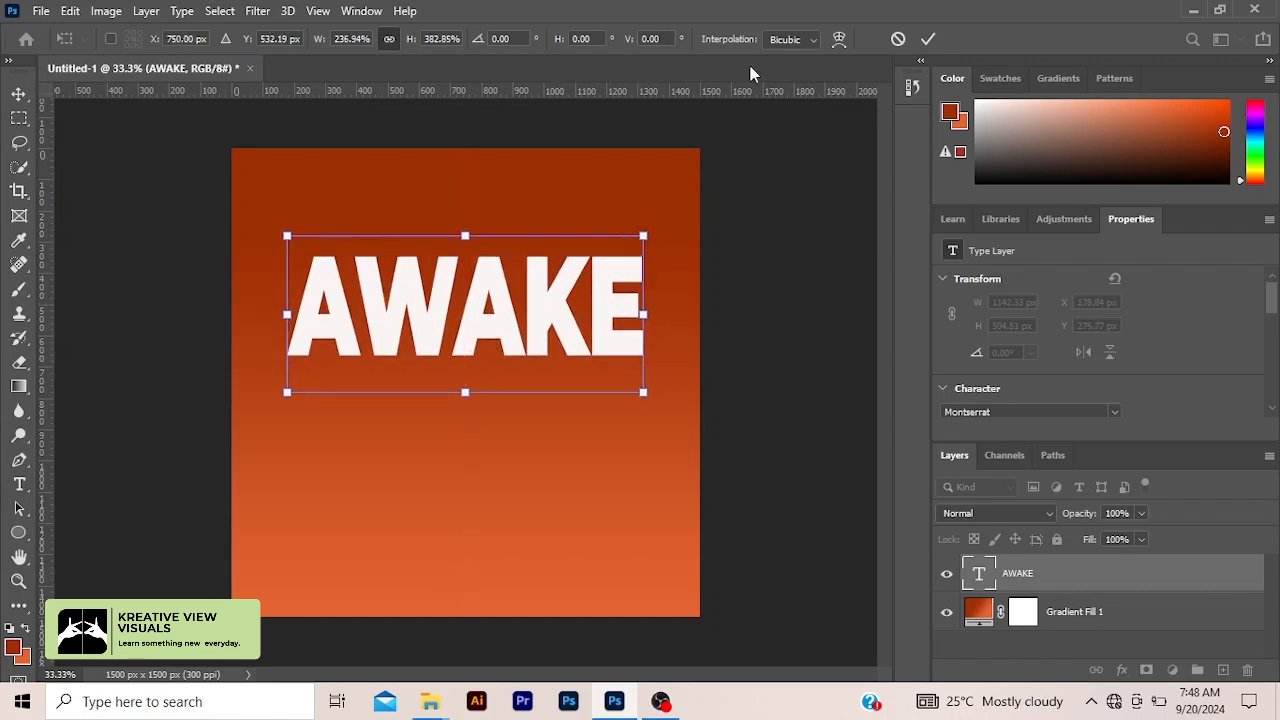
pyautogui.click(927, 39)
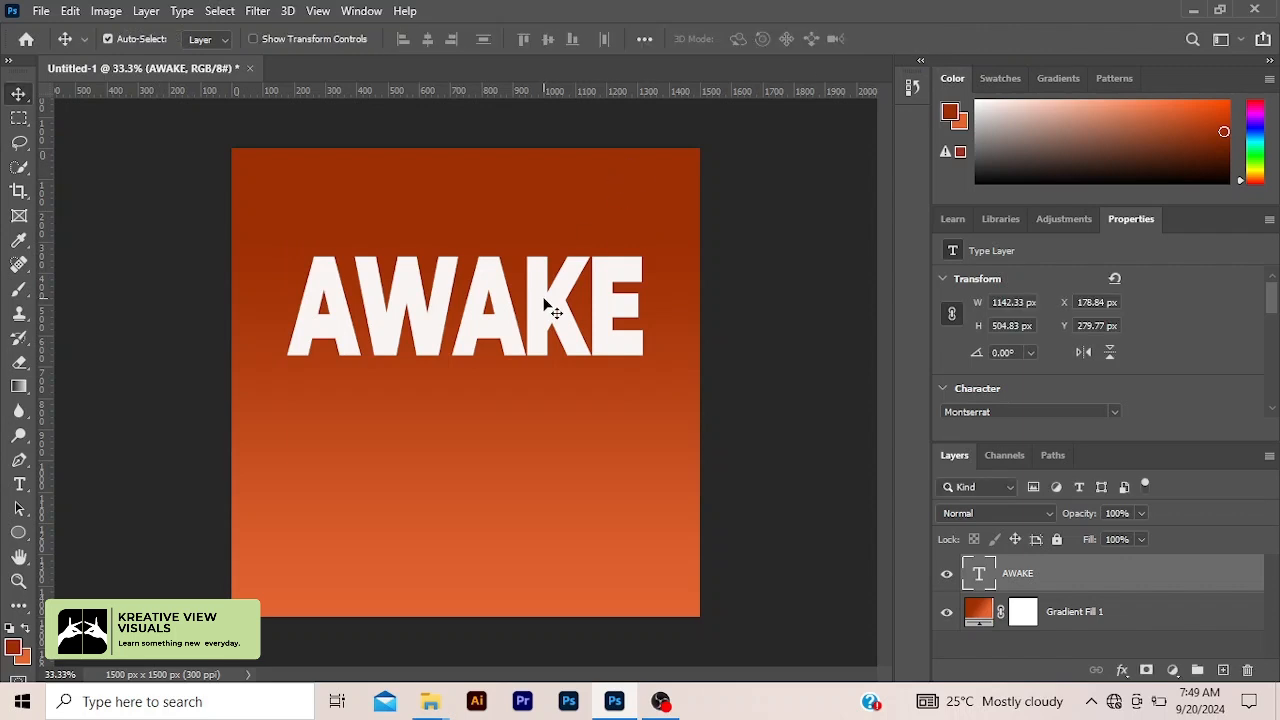
# Move the AWAKE text slightly lower and align it to the canvas's horizontal center, leaving no active selection
pyautogui.moveTo(544, 301); pyautogui.dragTo(538, 329)
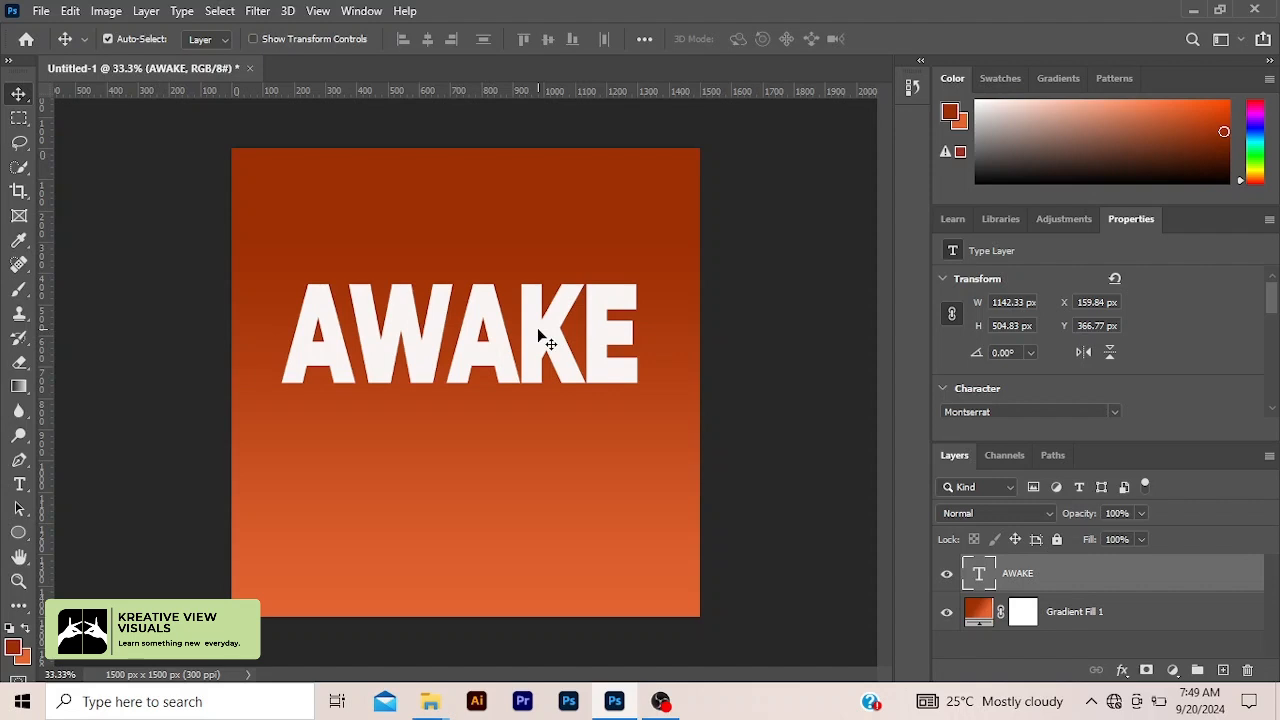
pyautogui.hotkey('ctrl', 'a')
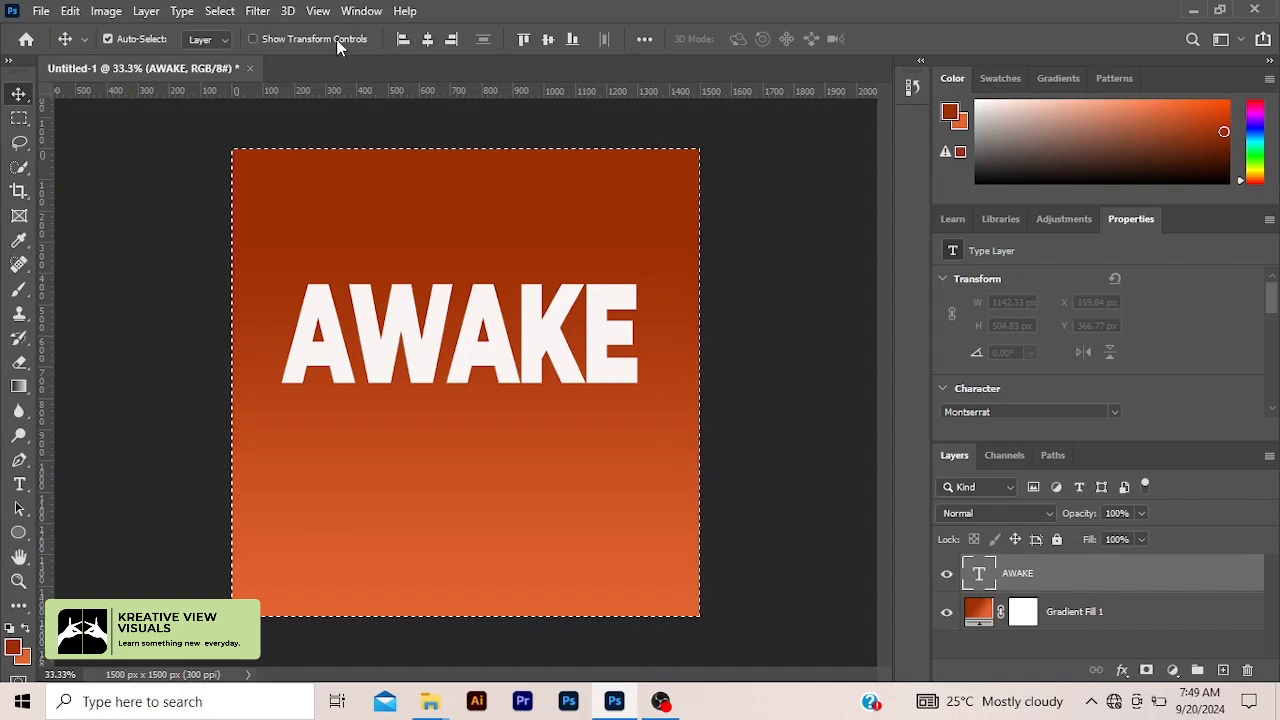
pyautogui.click(427, 39)
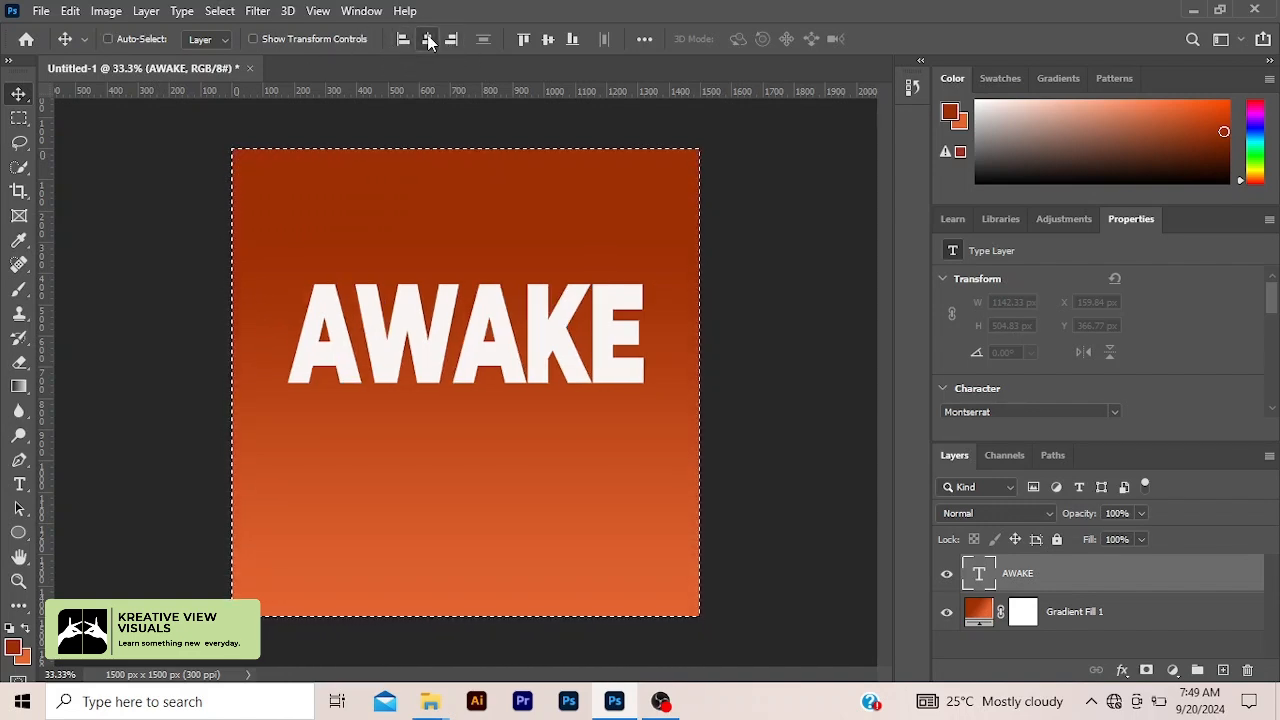
pyautogui.hotkey('ctrl', 'd')
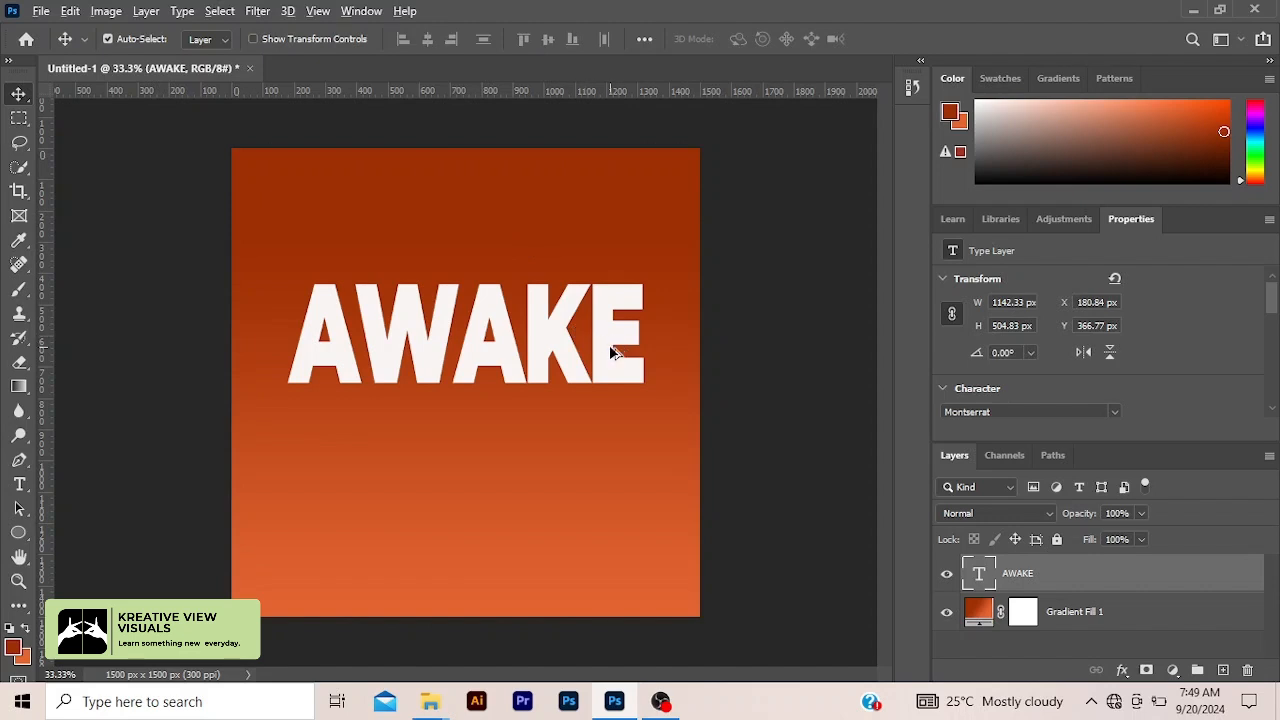
# Duplicate the AWAKE text directly beneath the original and nudge the copy 6 px to the right
pyautogui.keyDown('alt'); pyautogui.moveTo(605, 352); pyautogui.dragTo(606, 452); pyautogui.keyUp('alt')
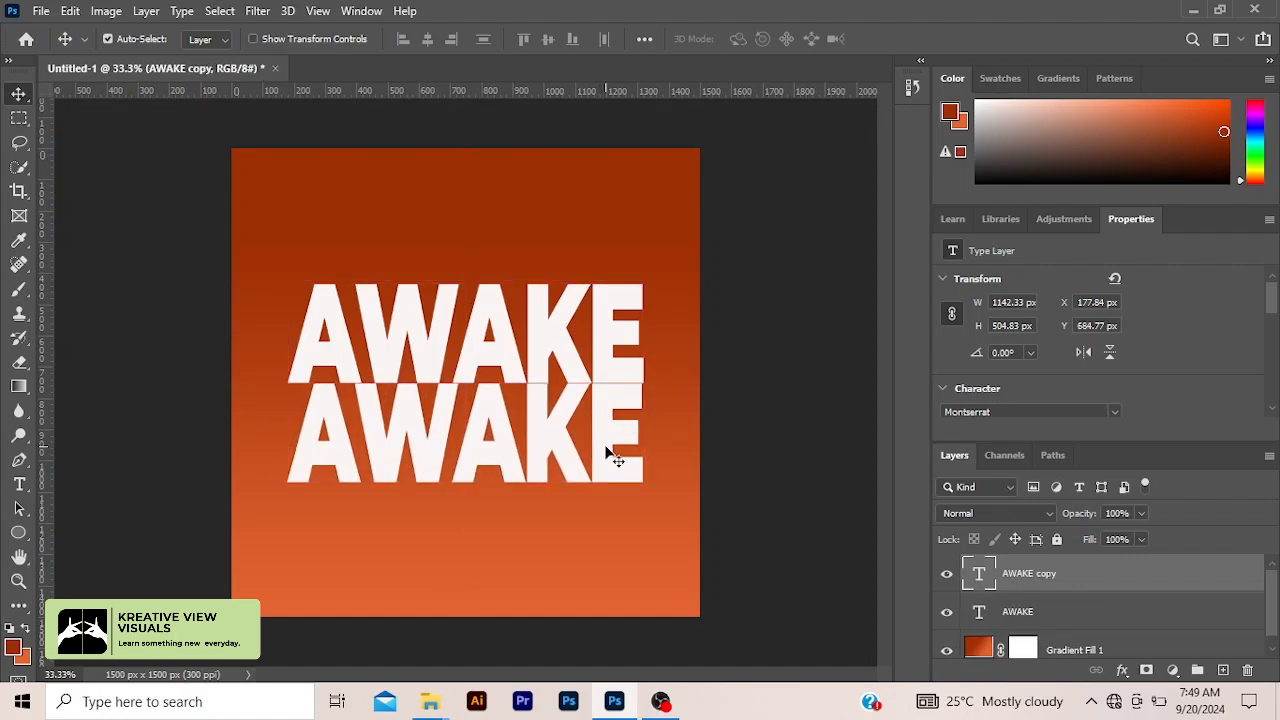
pyautogui.press('Right')
pyautogui.press('Right')
pyautogui.press('Right')
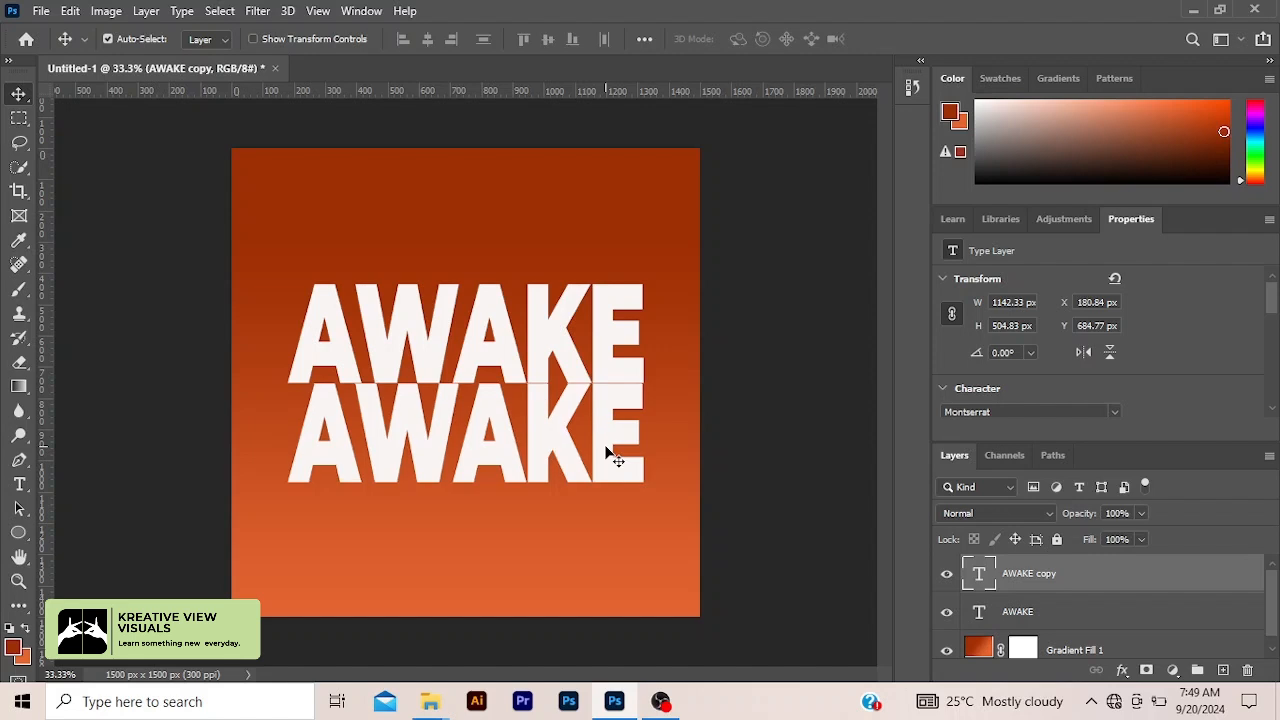
pyautogui.press('Right')
pyautogui.press('Right')
pyautogui.press('Right')
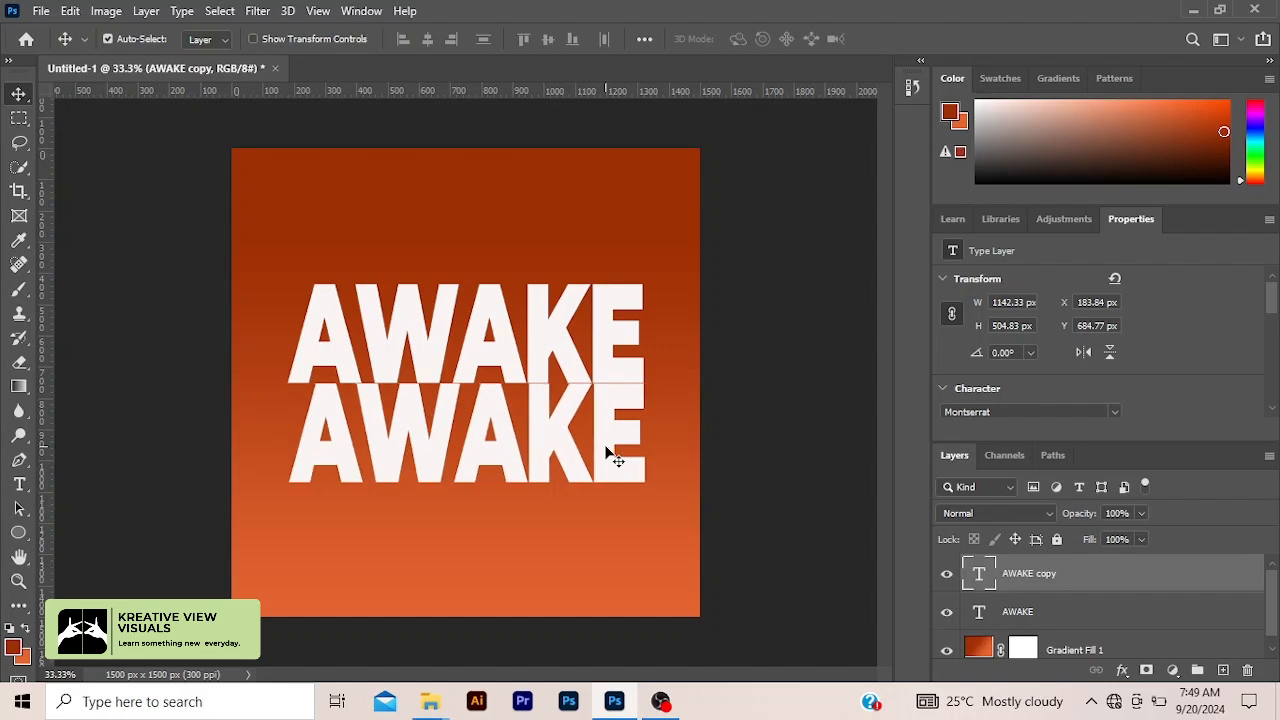
# Convert the AWAKE copy layer to a smart object and toggle its visibility off and on to check it
pyautogui.rightClick(1035, 578)
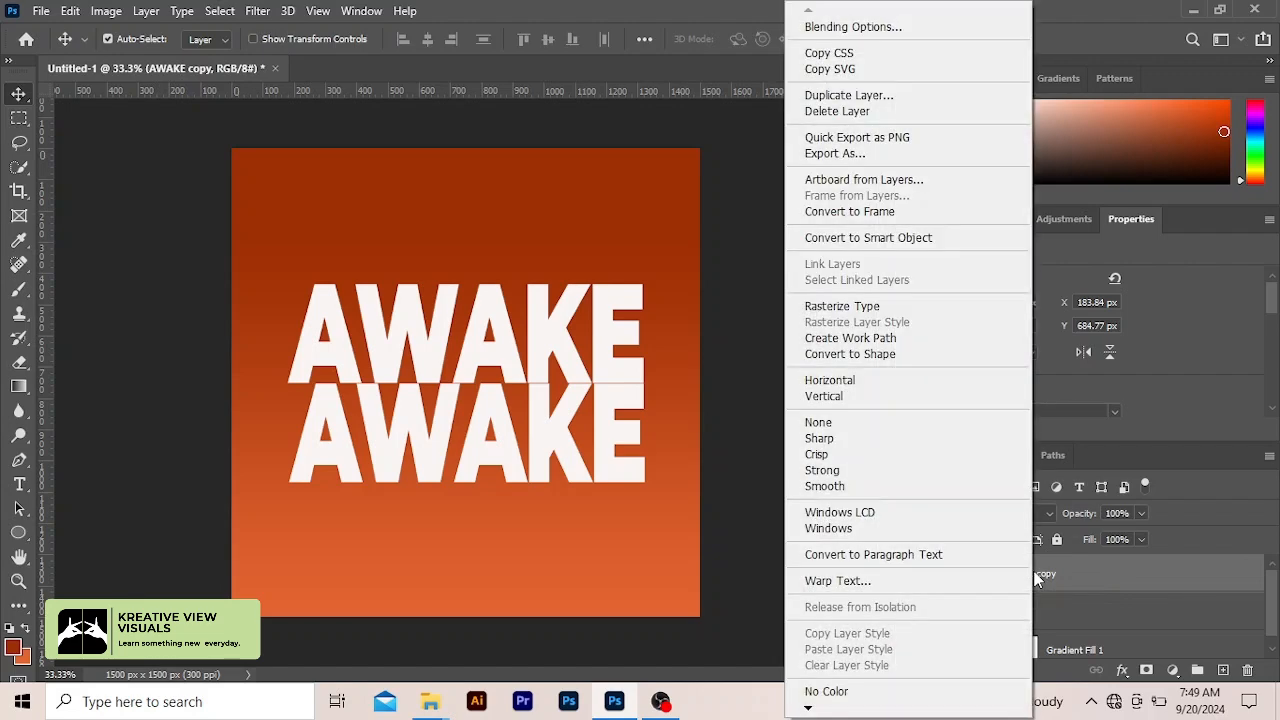
pyautogui.click(860, 238)
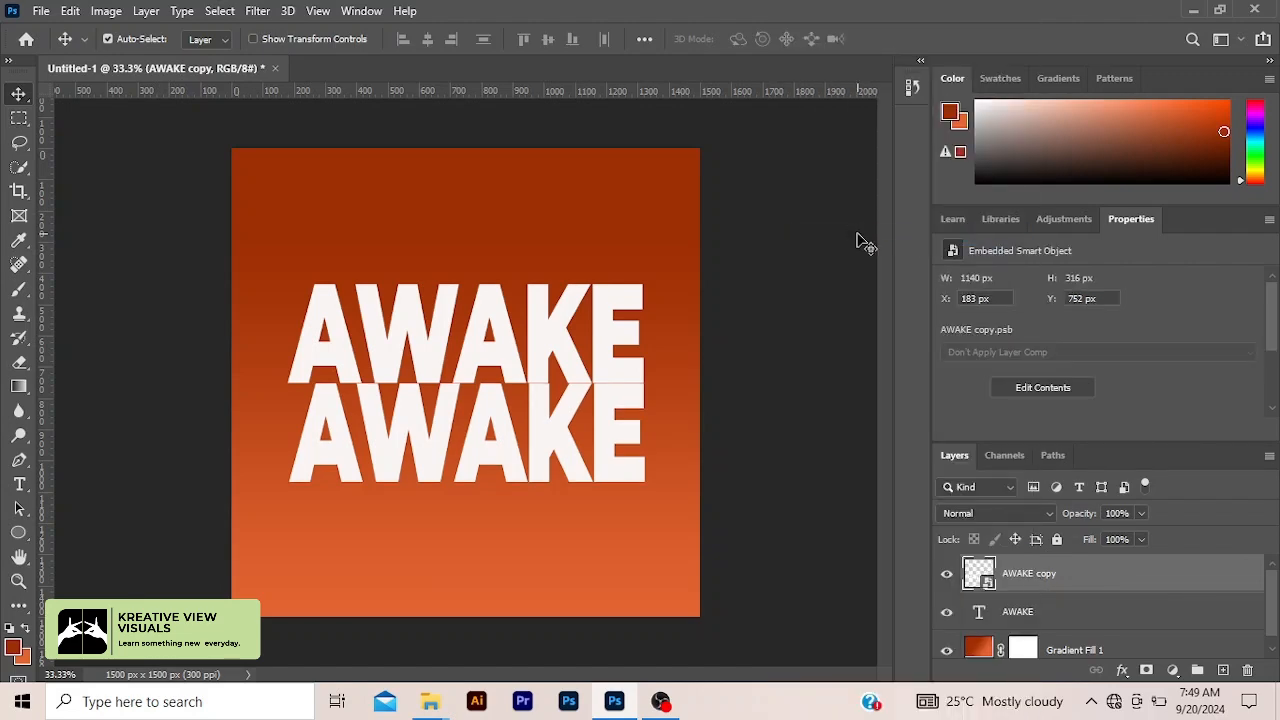
pyautogui.click(946, 576)
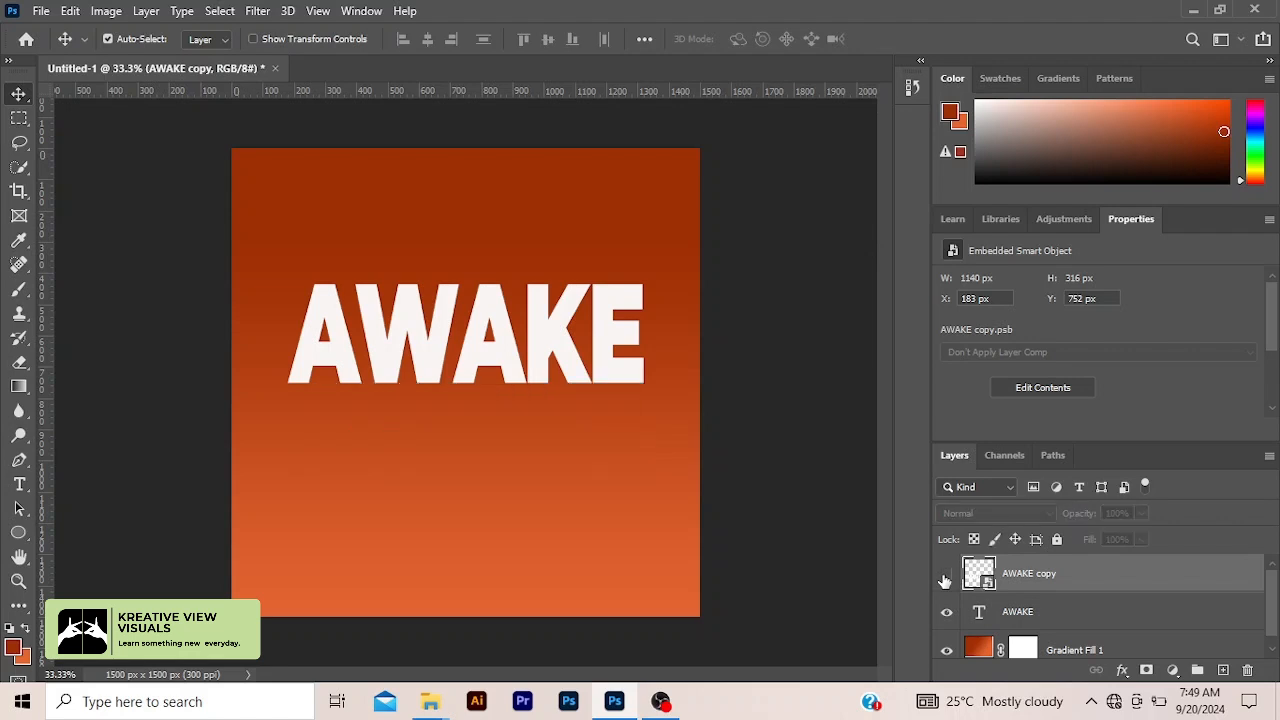
pyautogui.click(946, 577)
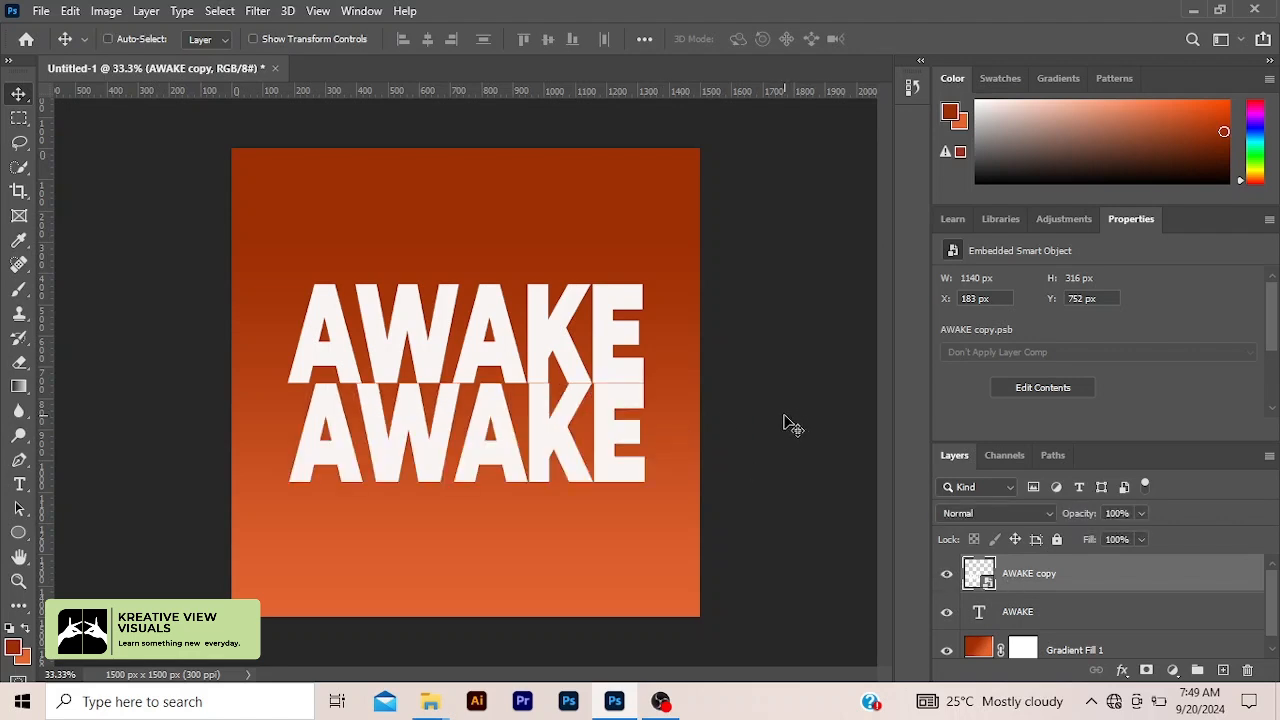
# Flip the AWAKE copy vertically with Free Transform so it mirrors the original text
pyautogui.hotkey('ctrl', 't')
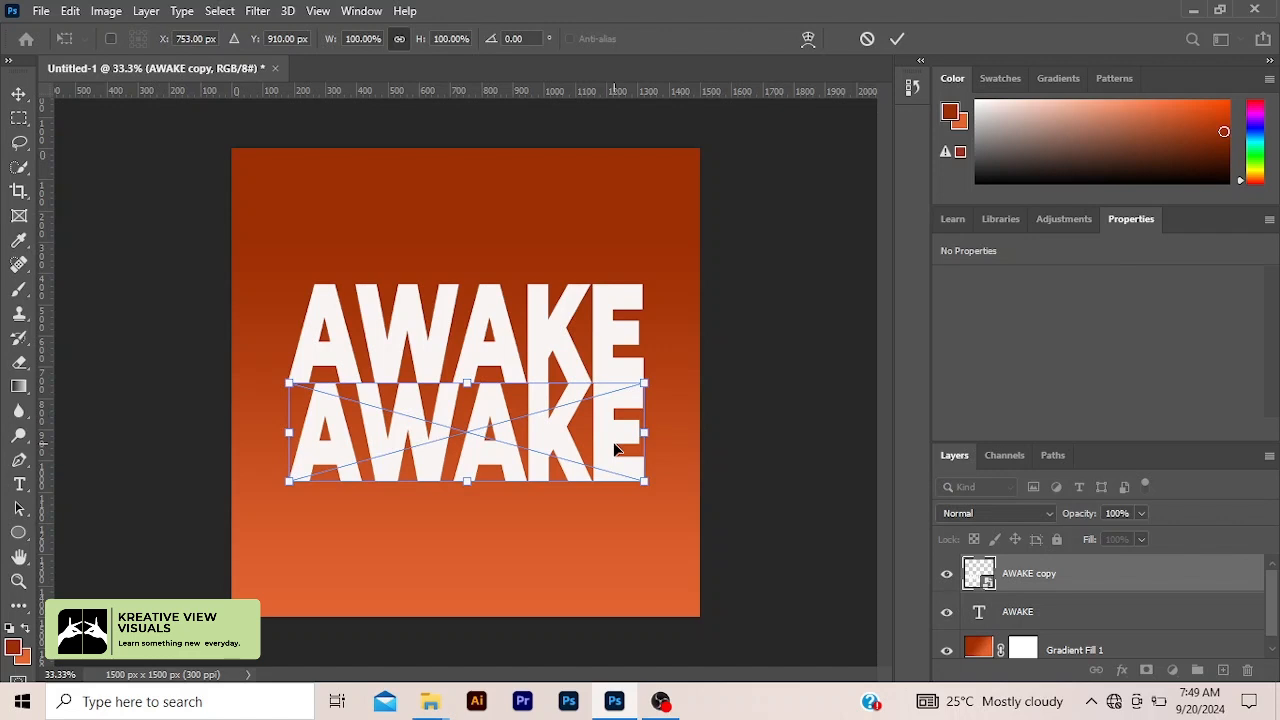
pyautogui.rightClick(615, 448)
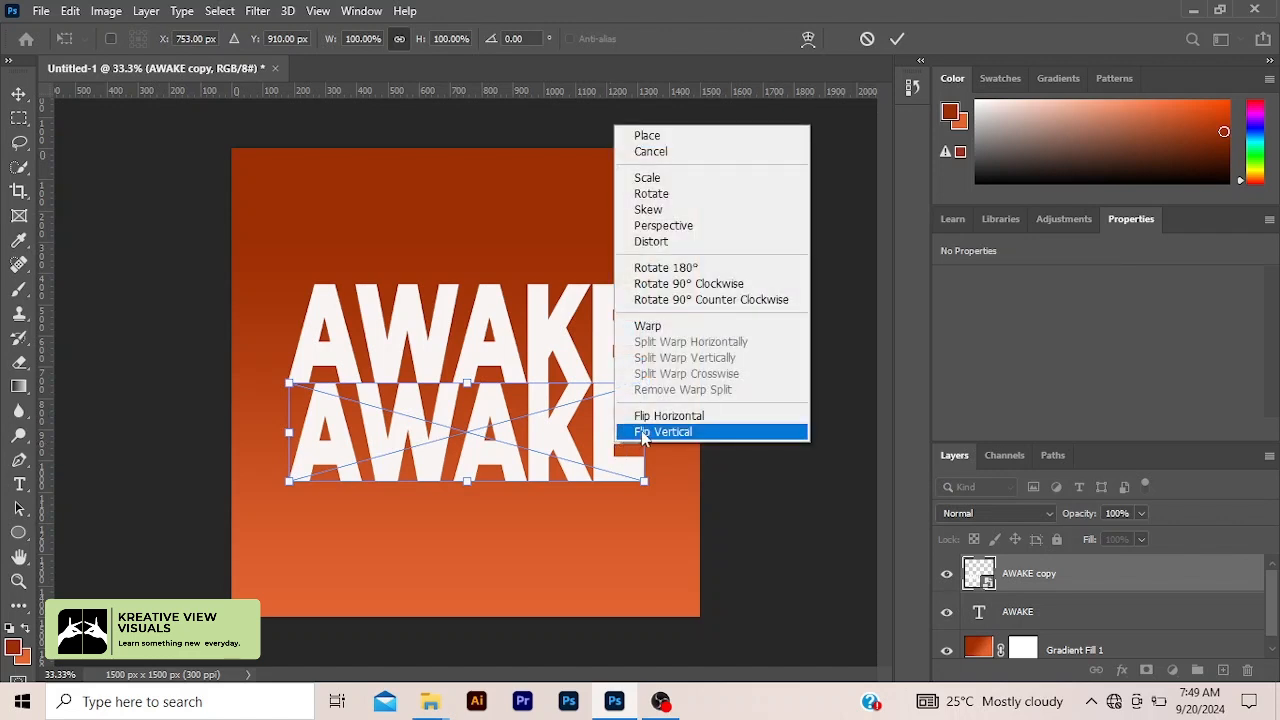
pyautogui.click(663, 432)
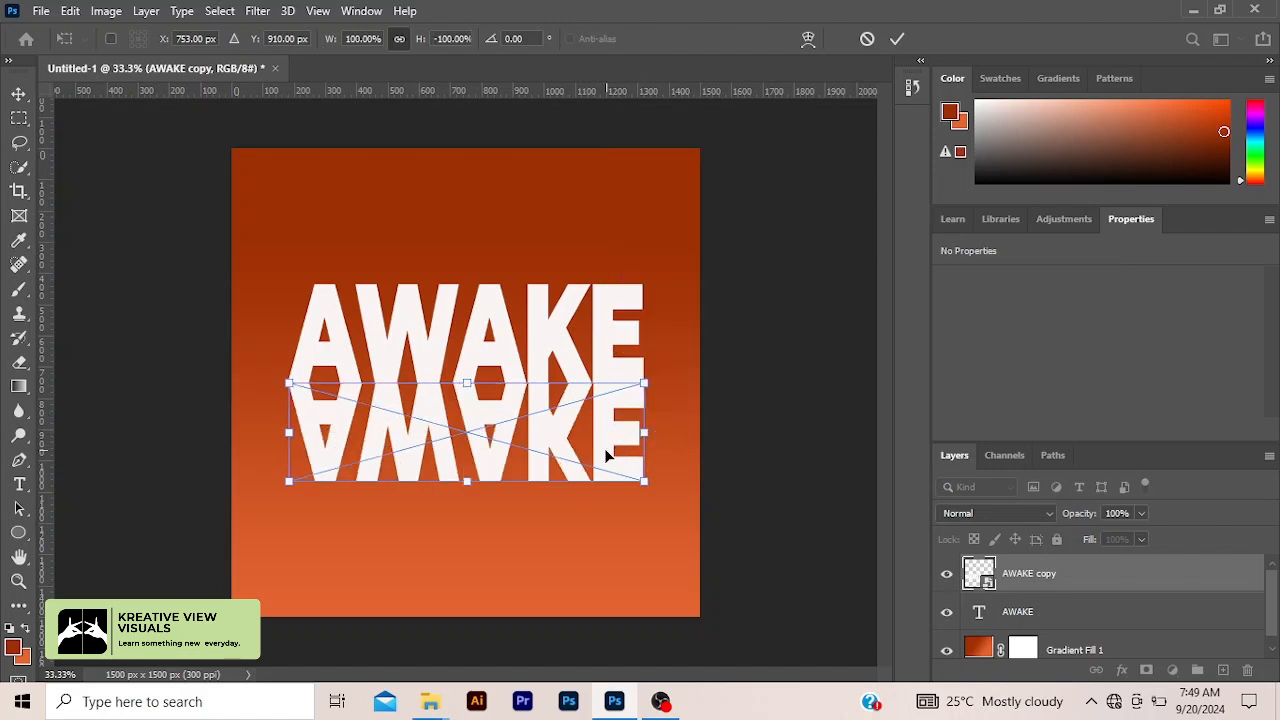
# Apply a Perspective transform to the flipped AWAKE copy, spreading its lower edge symmetrically to about 229% width beyond the canvas sides
pyautogui.rightClick(605, 452)
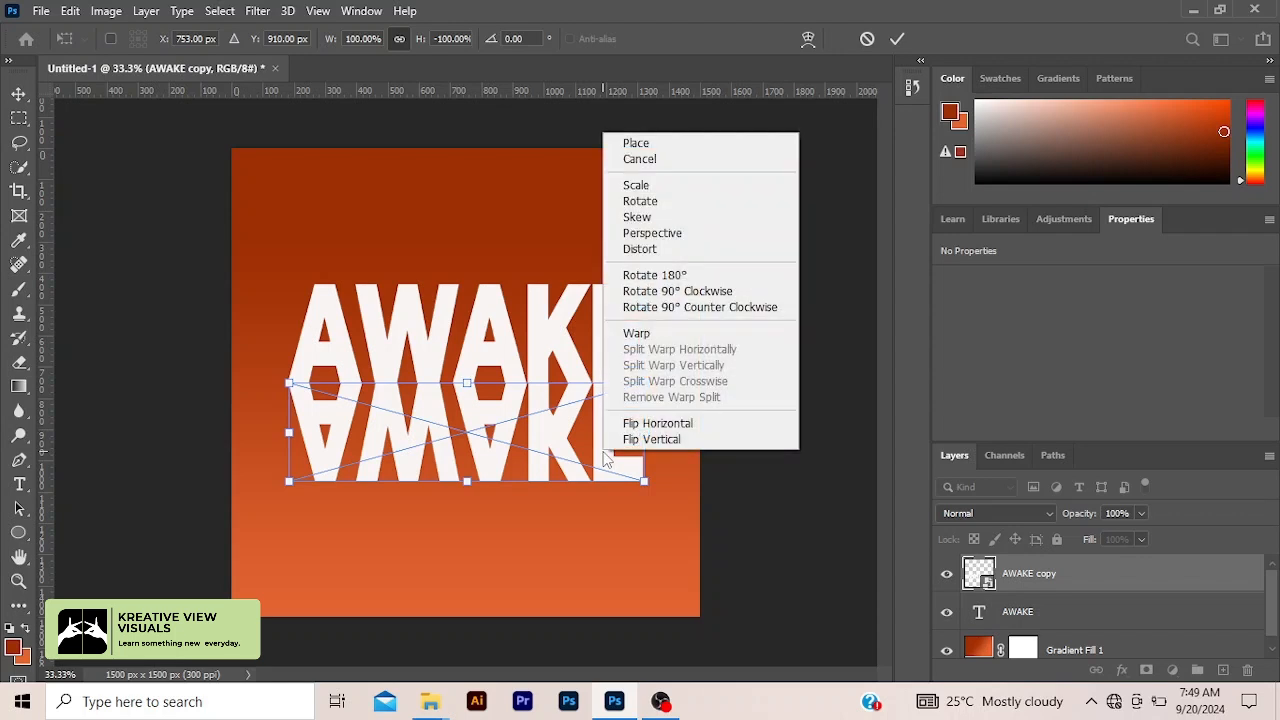
pyautogui.click(676, 234)
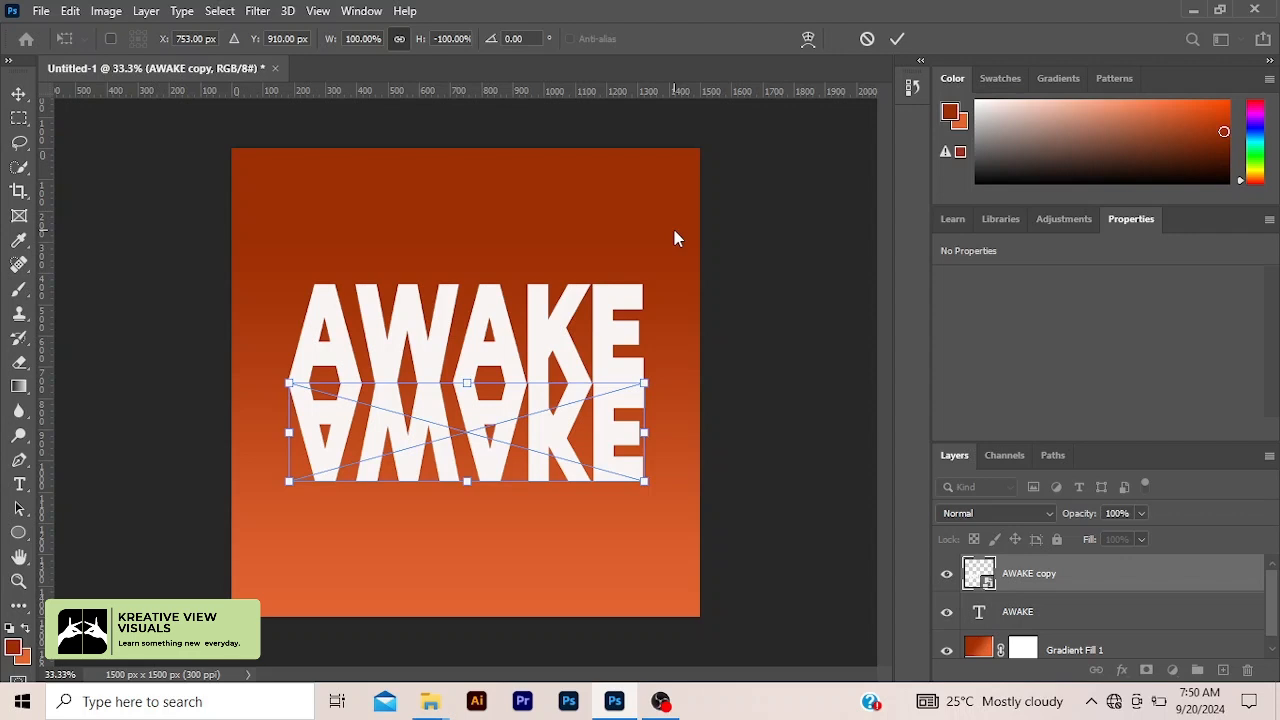
pyautogui.hotkey('ctrl', '-')
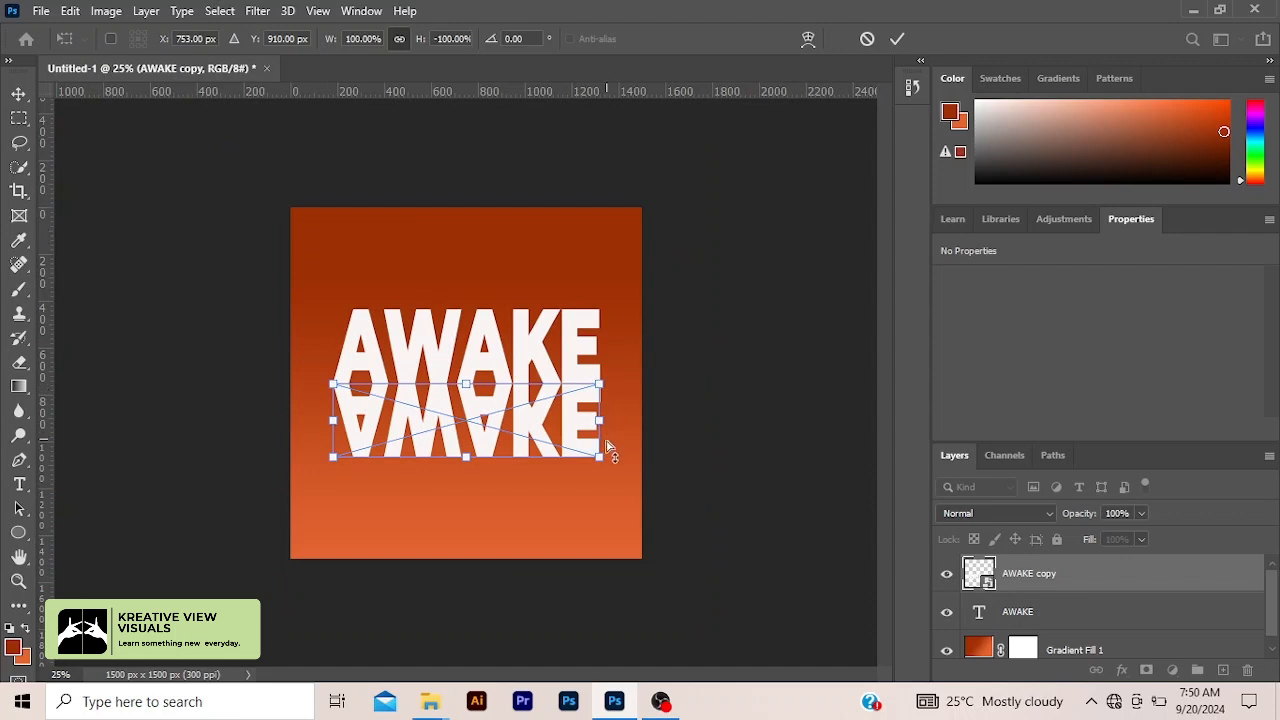
pyautogui.moveTo(599, 461); pyautogui.dragTo(714, 503)
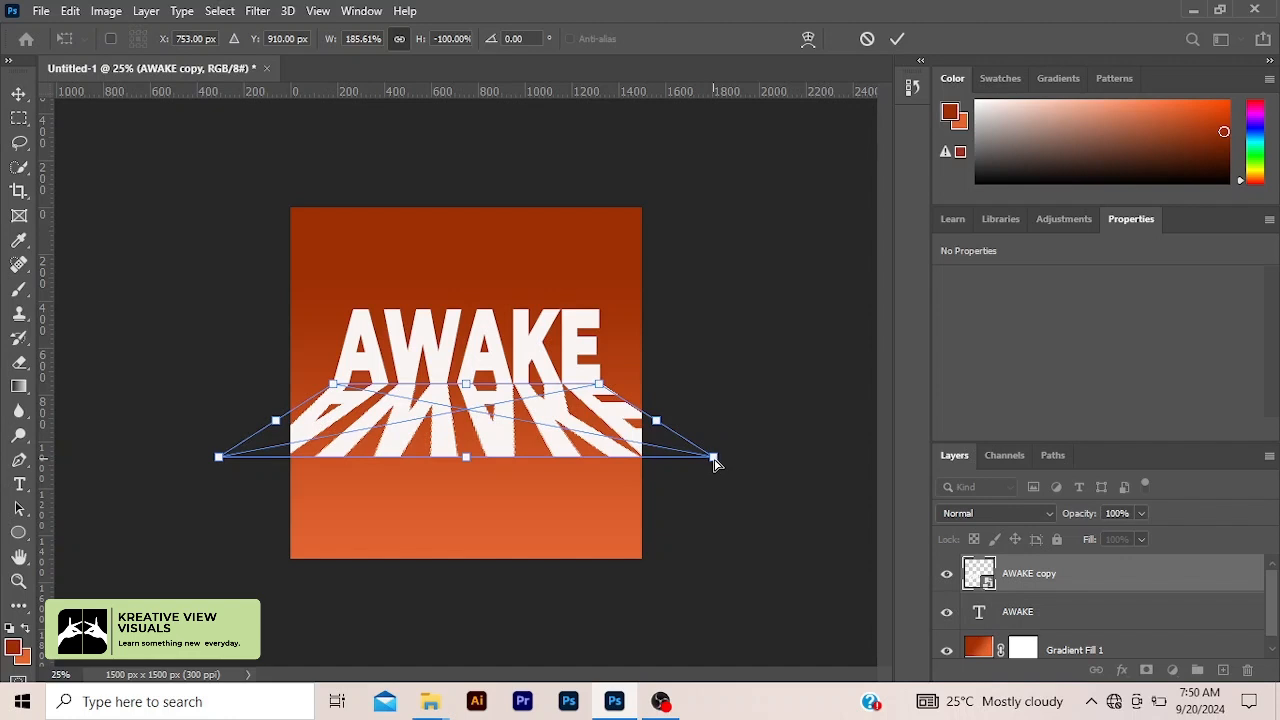
pyautogui.moveTo(715, 461); pyautogui.dragTo(773, 468)
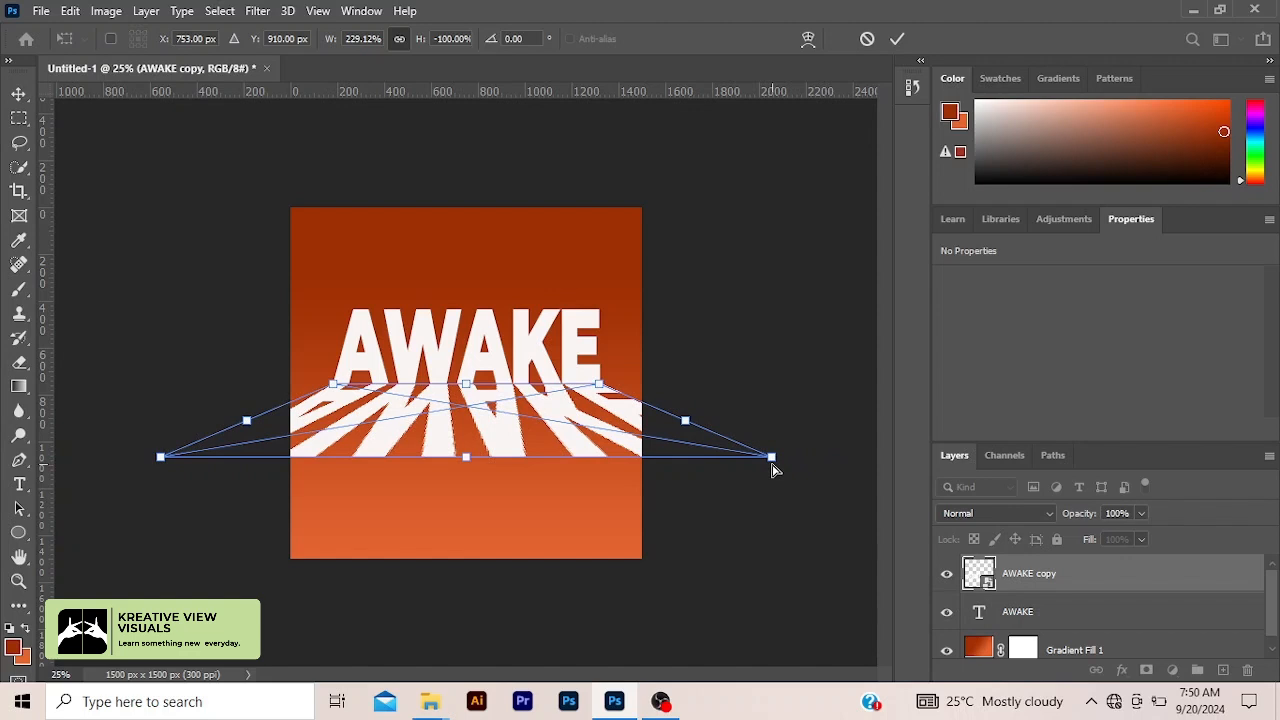
pyautogui.click(896, 39)
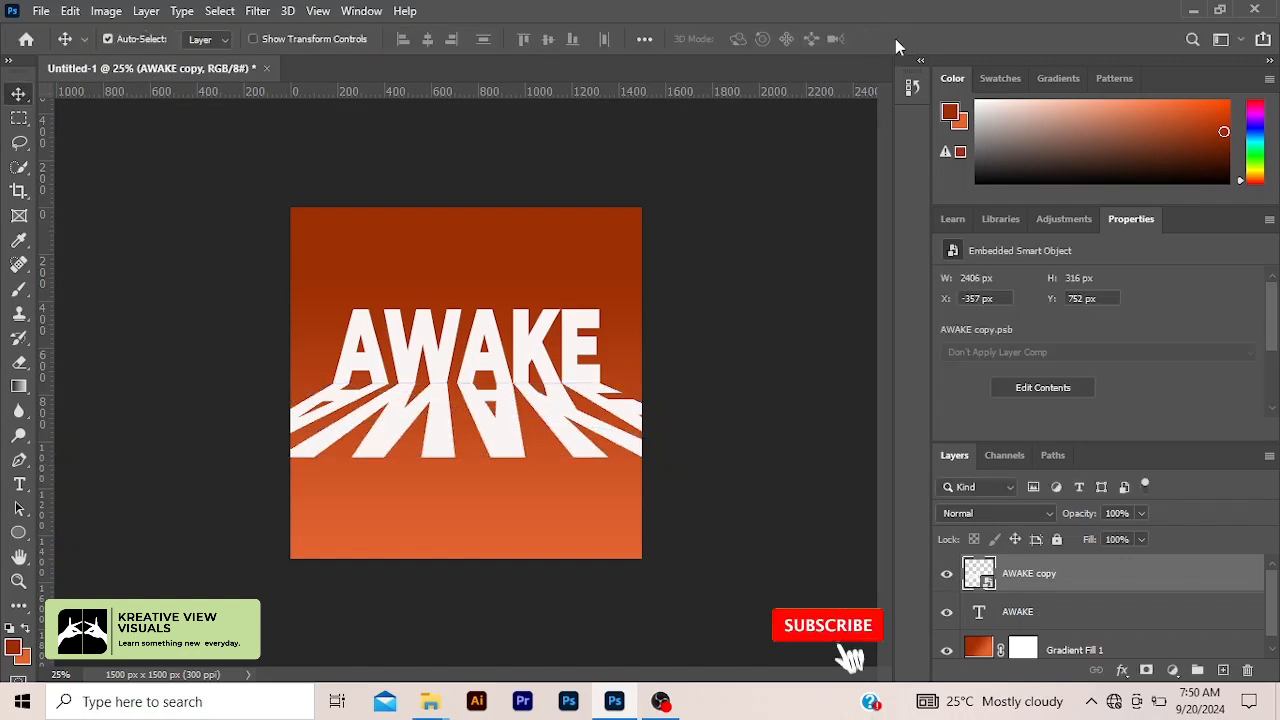
# Scale the AWAKE text and its flipped copy together to about 113% with Free Transform, keeping their upper edge fixed
pyautogui.hotkey('ctrl', '+')
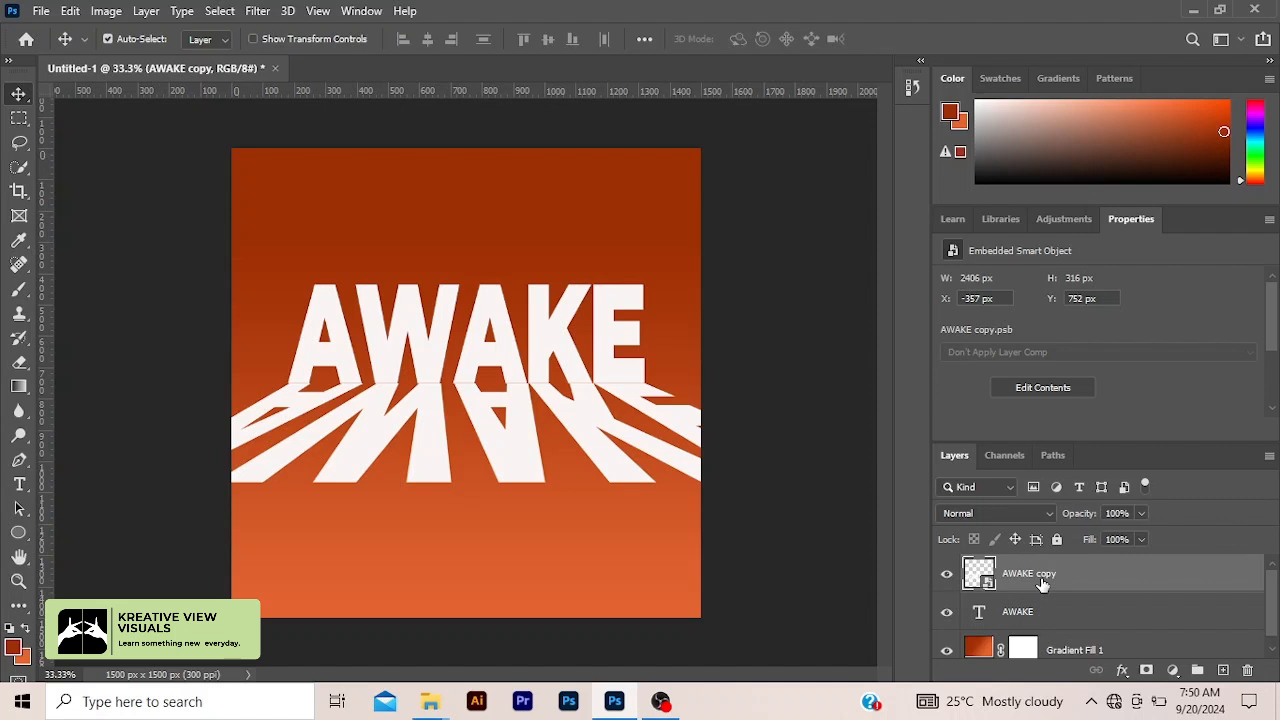
pyautogui.keyDown('ctrl'); pyautogui.click(1049, 613); pyautogui.keyUp('ctrl')
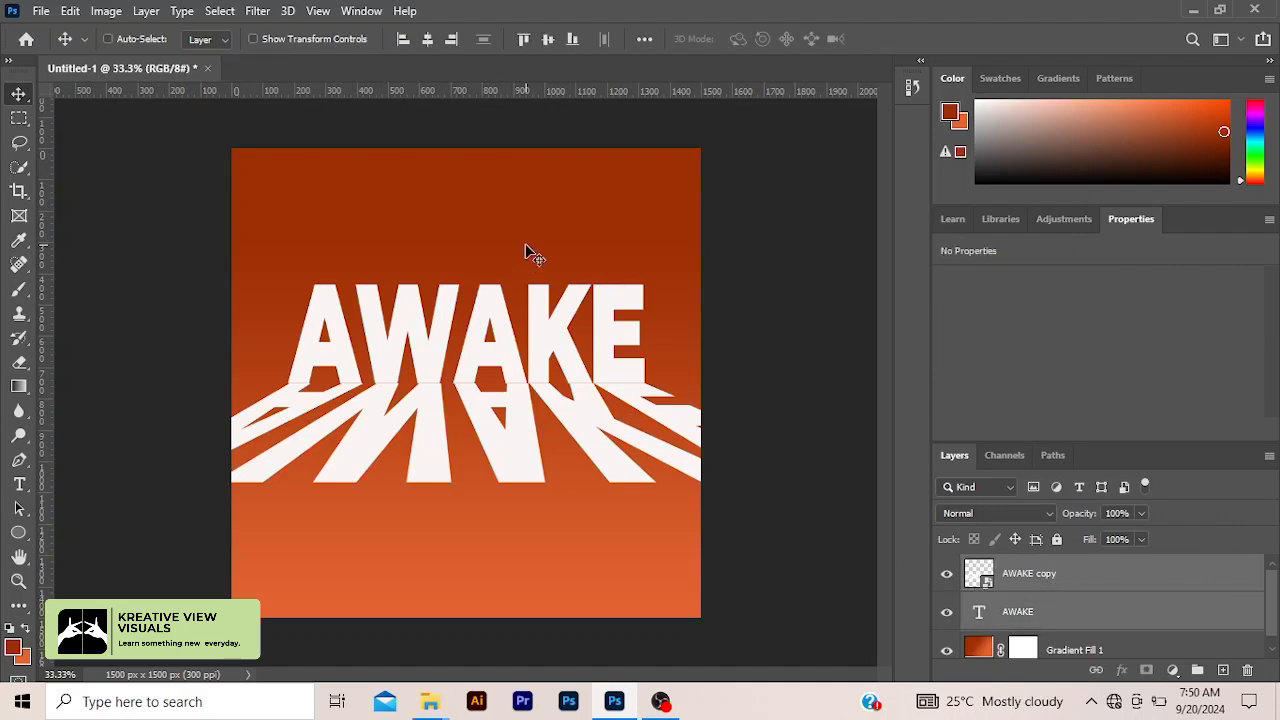
pyautogui.hotkey('ctrl', 't')
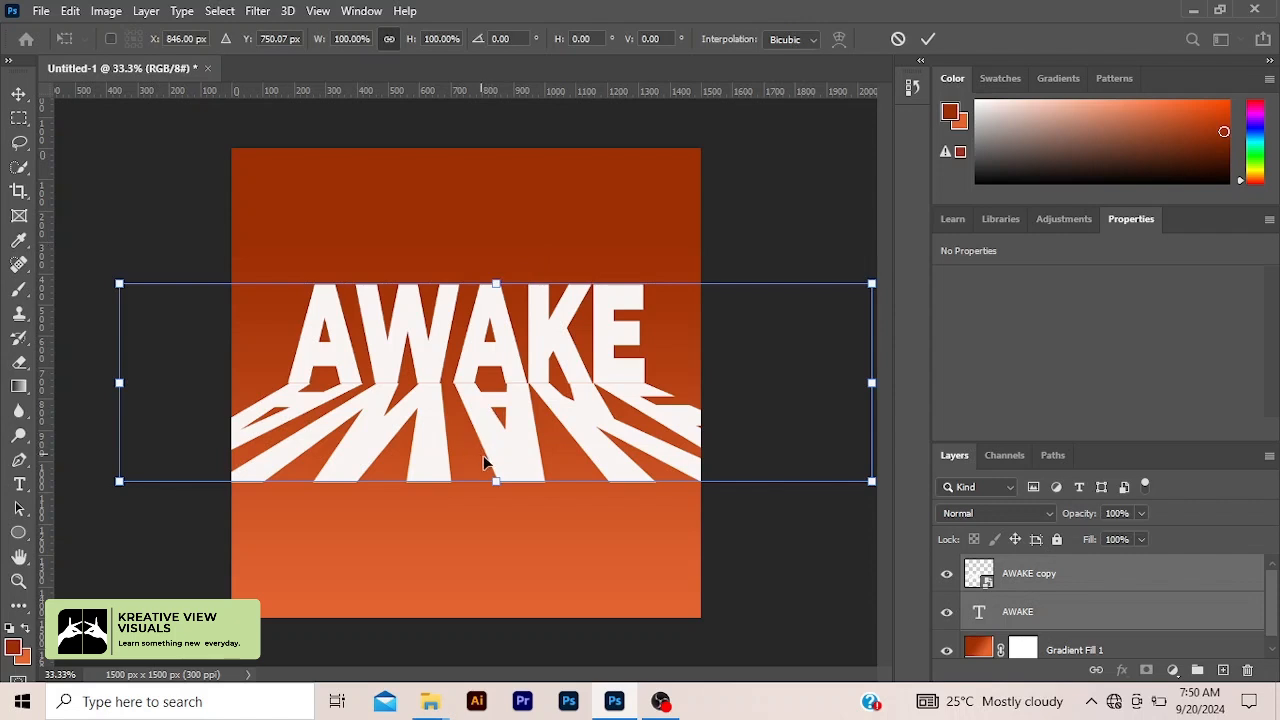
pyautogui.moveTo(495, 482); pyautogui.dragTo(495, 509)
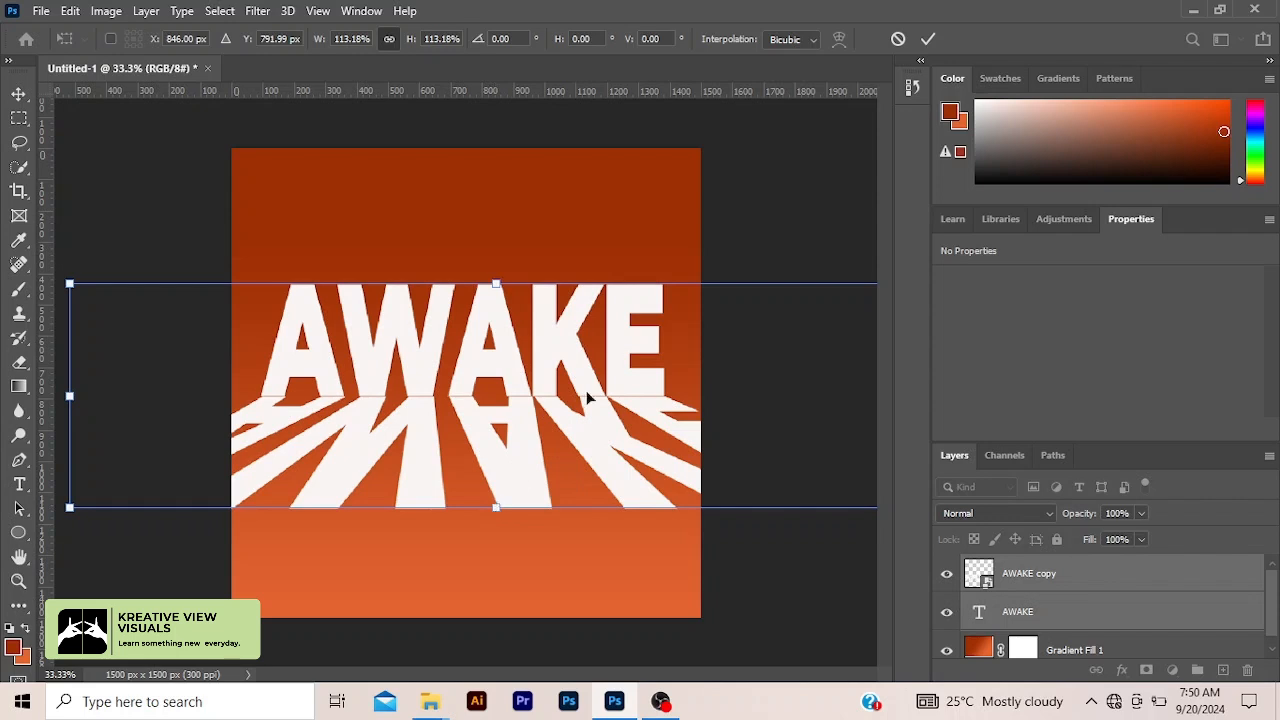
pyautogui.click(926, 42)
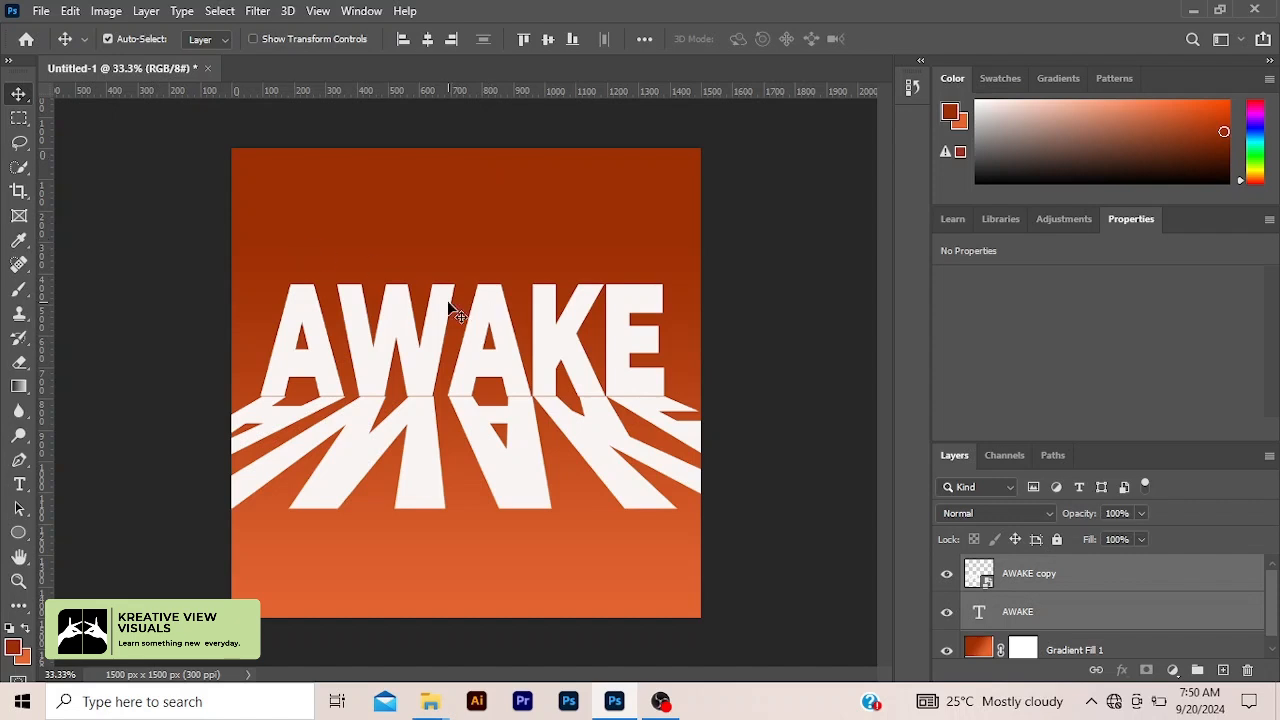
# Move the AWAKE text and its flipped copy up together by about 130 px and deselect them
pyautogui.hotkey('shift', 'Up')
pyautogui.hotkey('shift', 'Up')
pyautogui.hotkey('shift', 'Up')
pyautogui.hotkey('shift', 'Up')
pyautogui.hotkey('shift', 'Up')
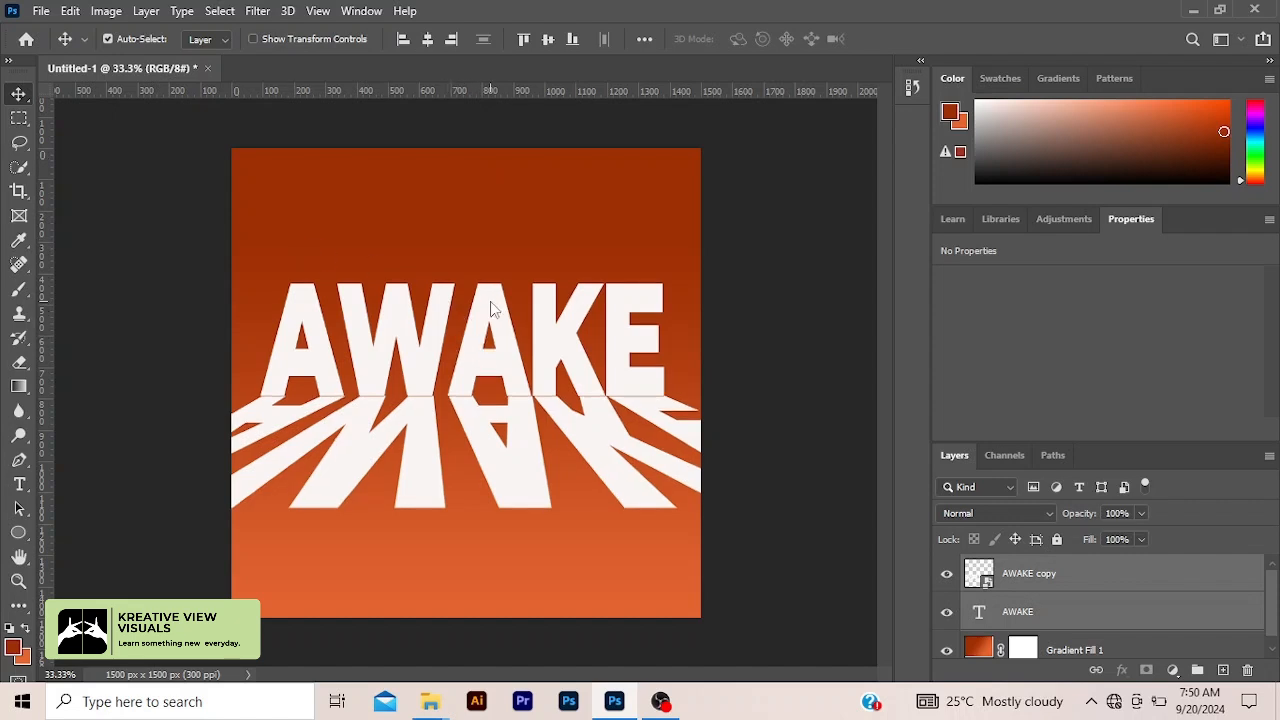
pyautogui.hotkey('shift', 'Up')
pyautogui.hotkey('shift', 'Up')
pyautogui.hotkey('shift', 'Up')
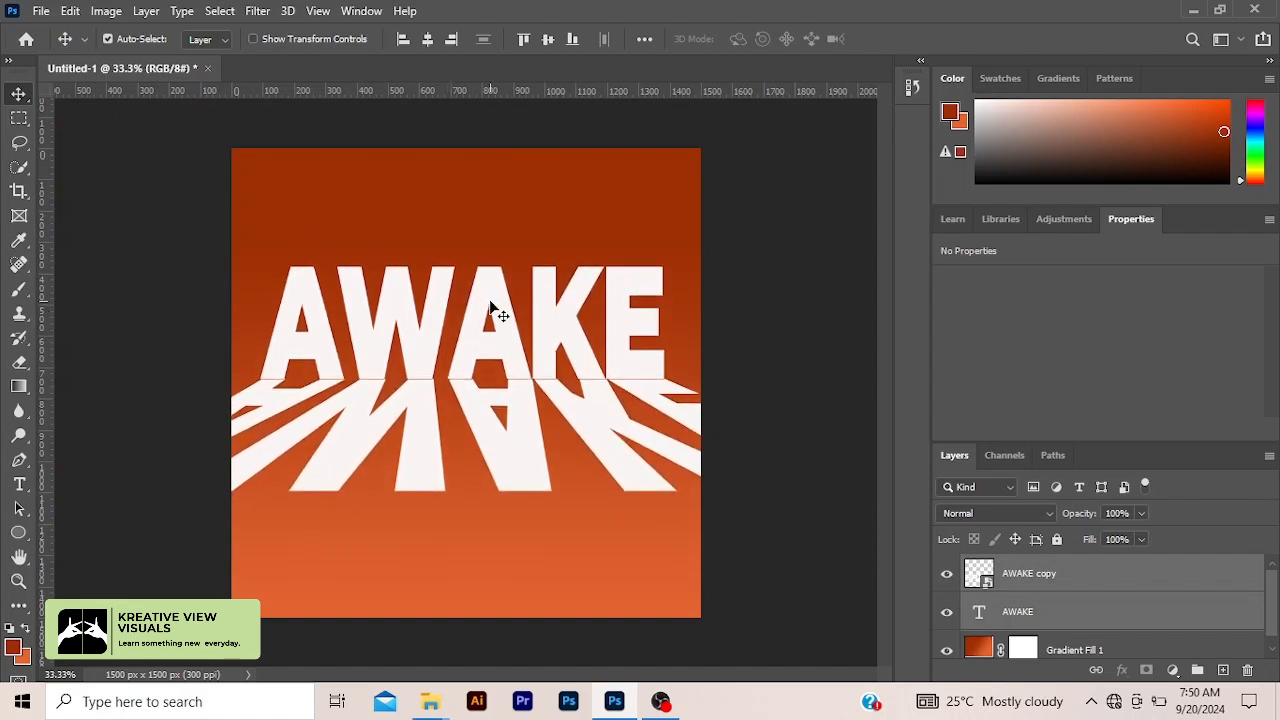
pyautogui.hotkey('shift', 'Up')
pyautogui.hotkey('shift', 'Up')
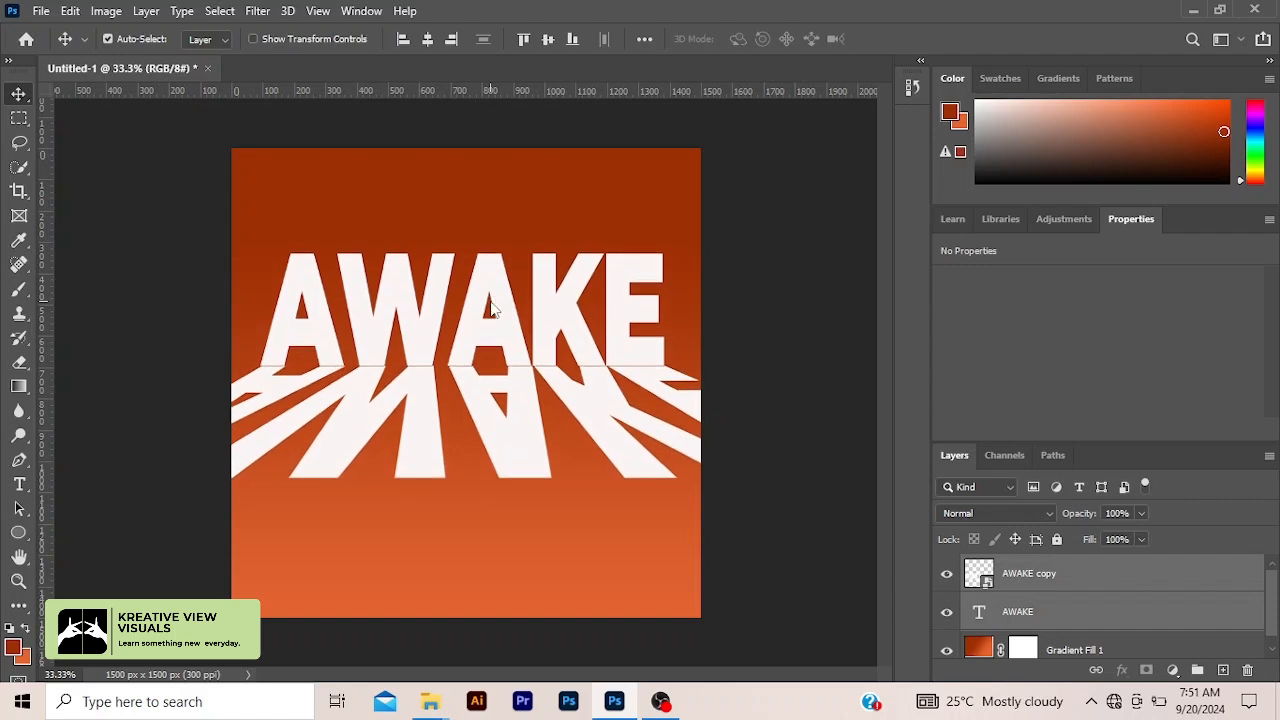
pyautogui.hotkey('shift', 'Up')
pyautogui.hotkey('shift', 'Up')
pyautogui.hotkey('shift', 'Up')
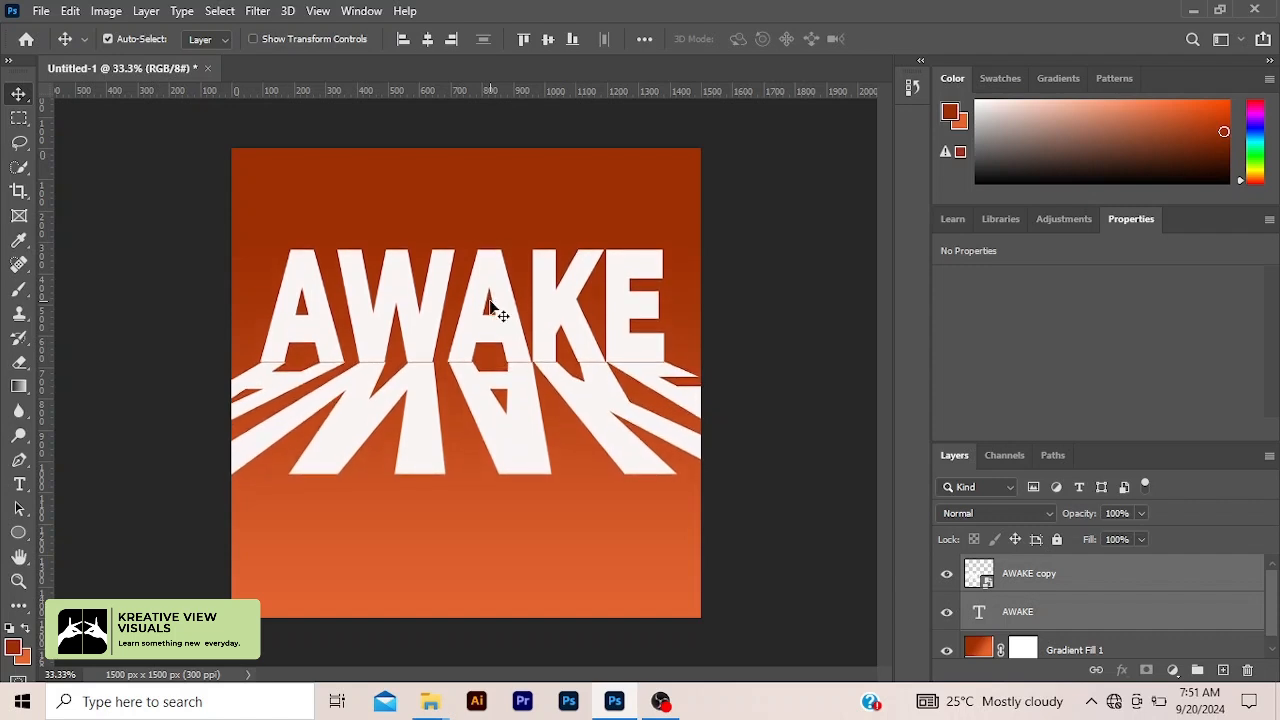
pyautogui.click(775, 385)
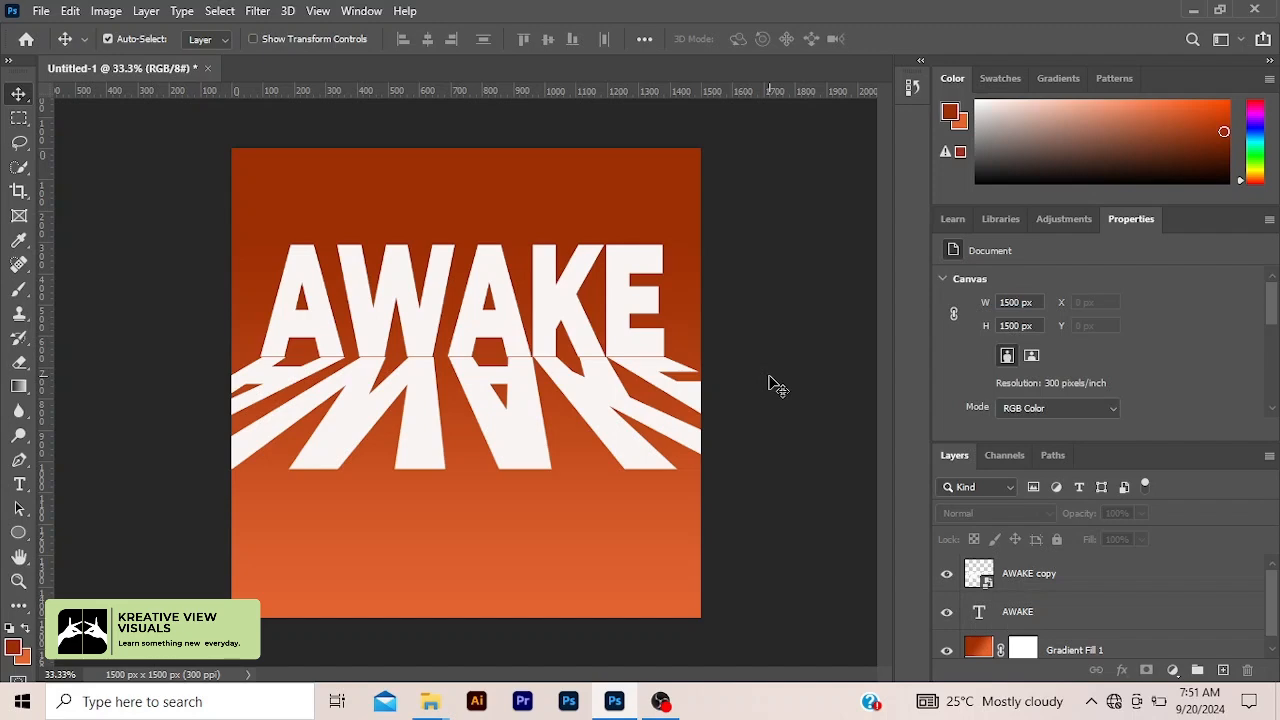
# Place aaaaaaa.png from the files folder into the design, scaled to about 17% at the canvas centre
pyautogui.moveTo(429, 705)
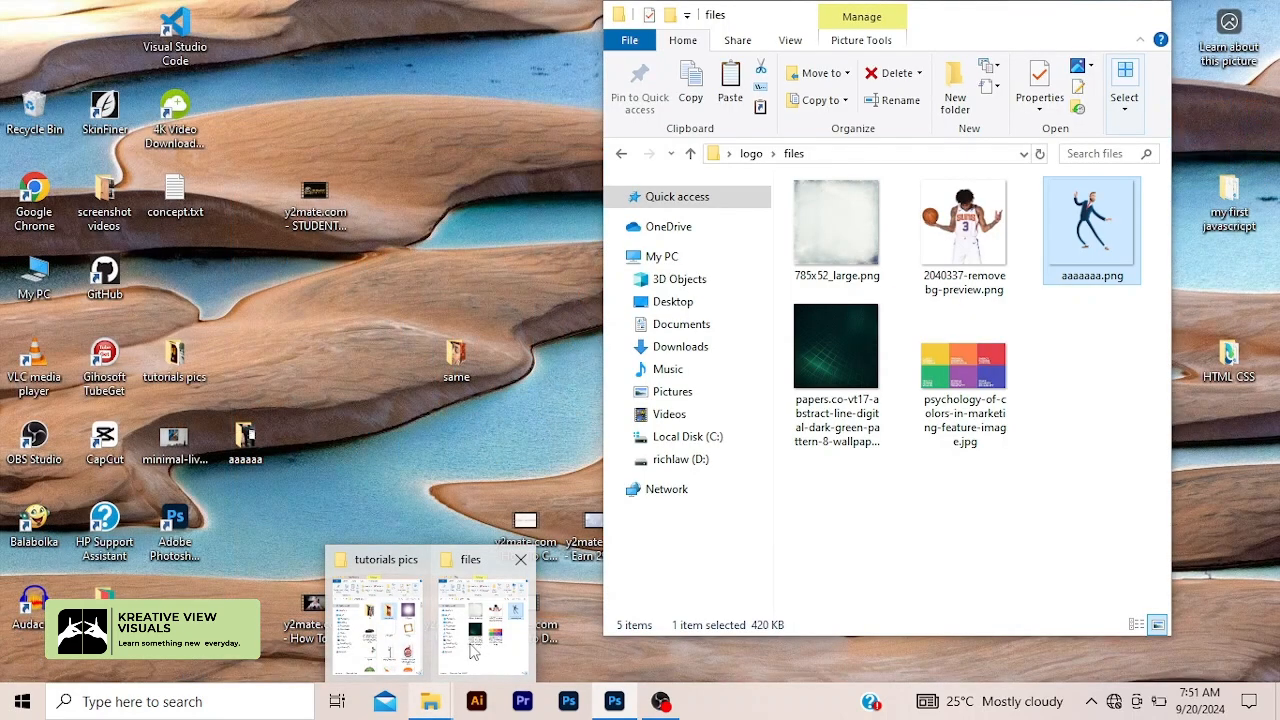
pyautogui.click(474, 650)
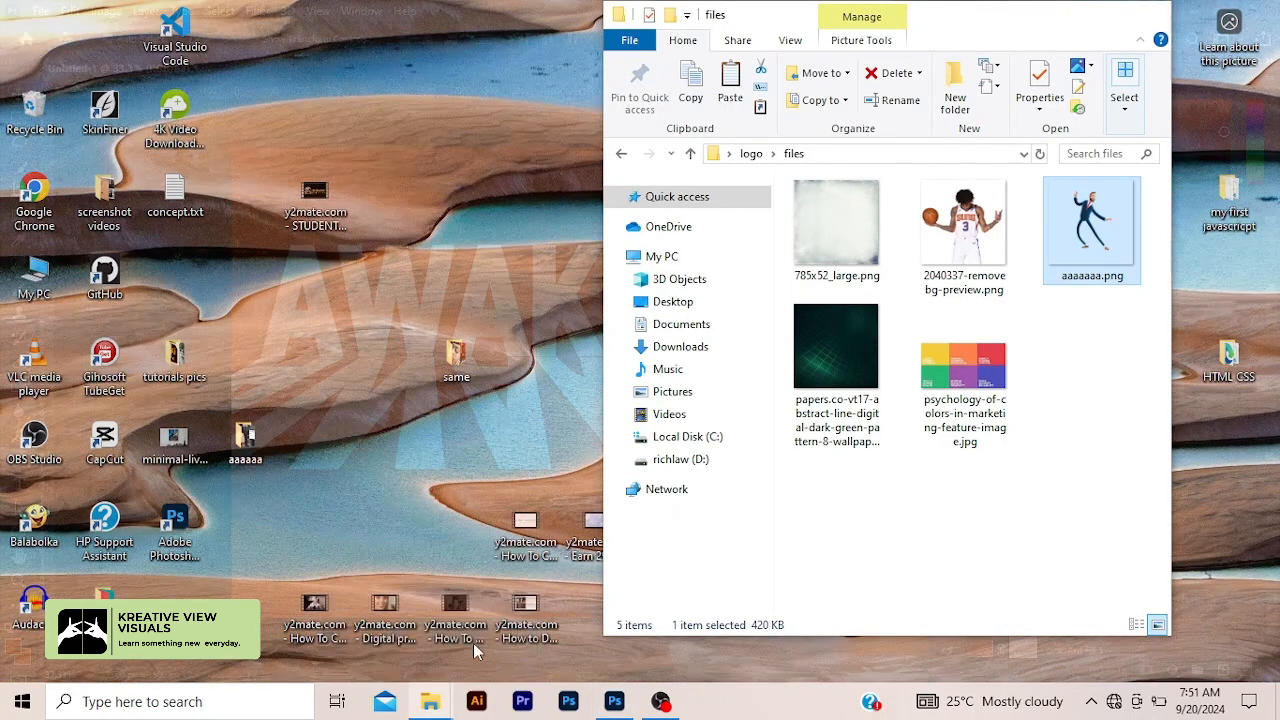
pyautogui.moveTo(1085, 265); pyautogui.dragTo(446, 483)
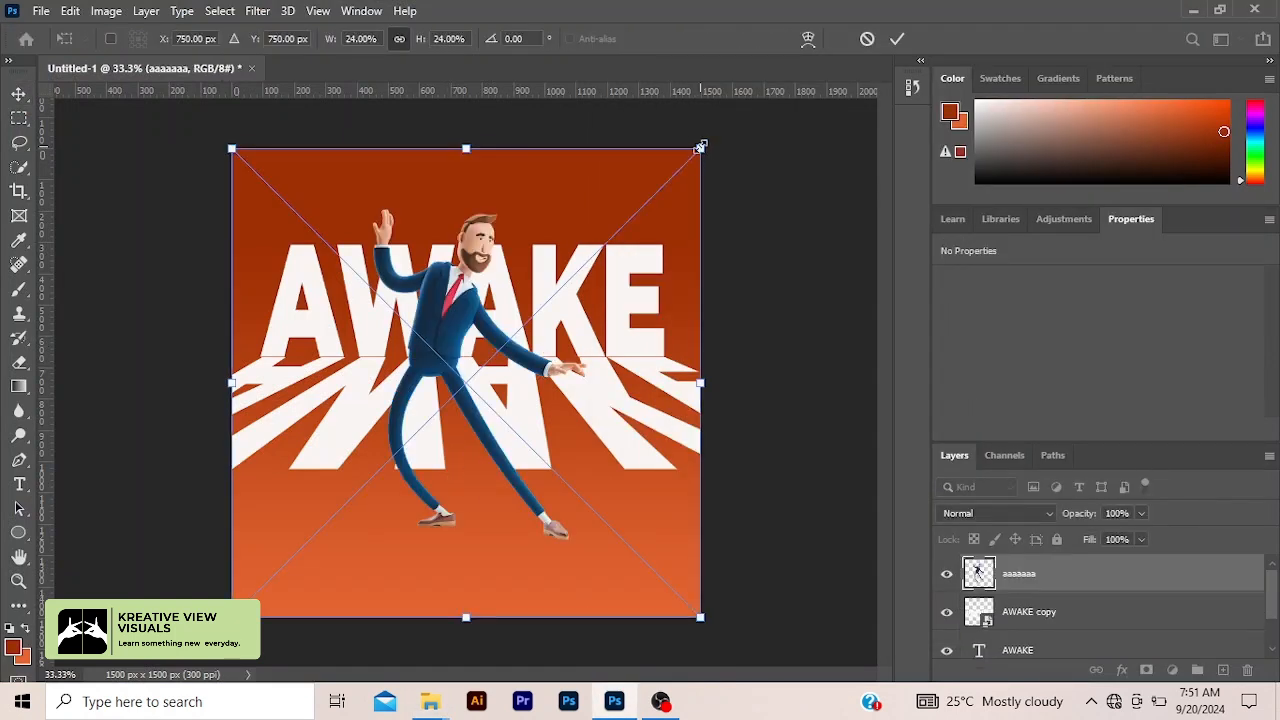
pyautogui.moveTo(700, 148); pyautogui.dragTo(643, 227)
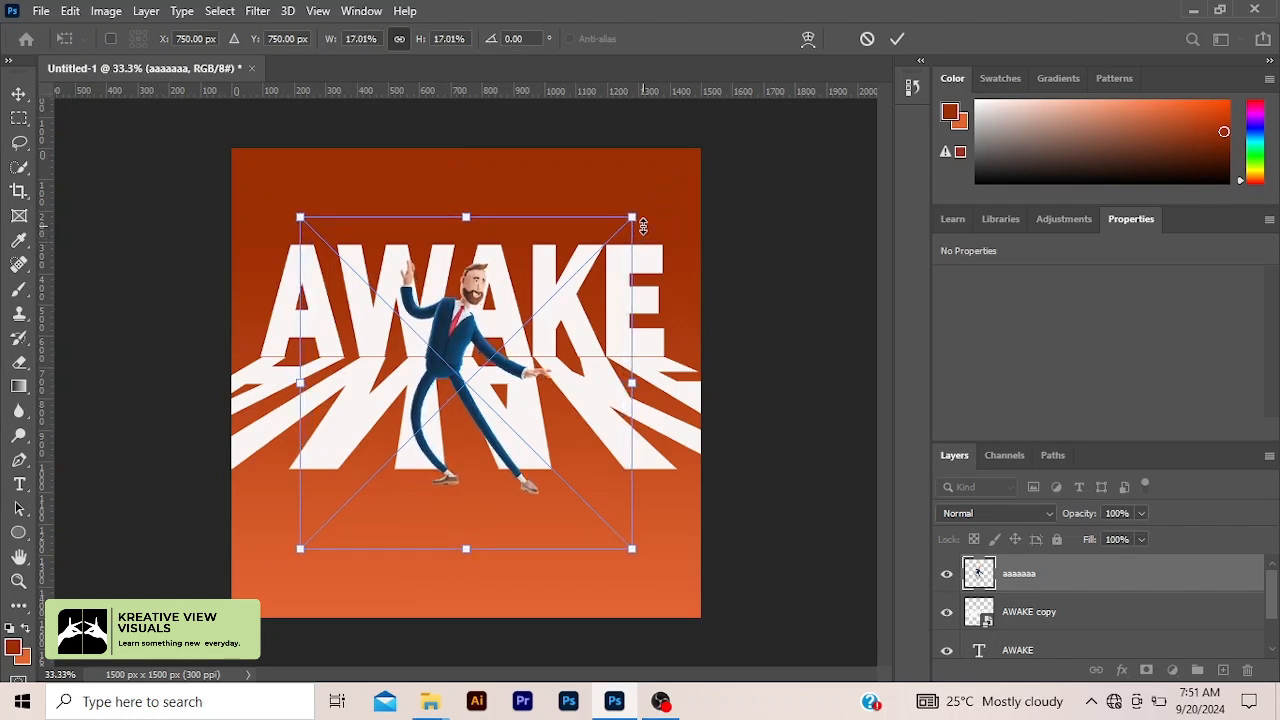
pyautogui.click(897, 38)
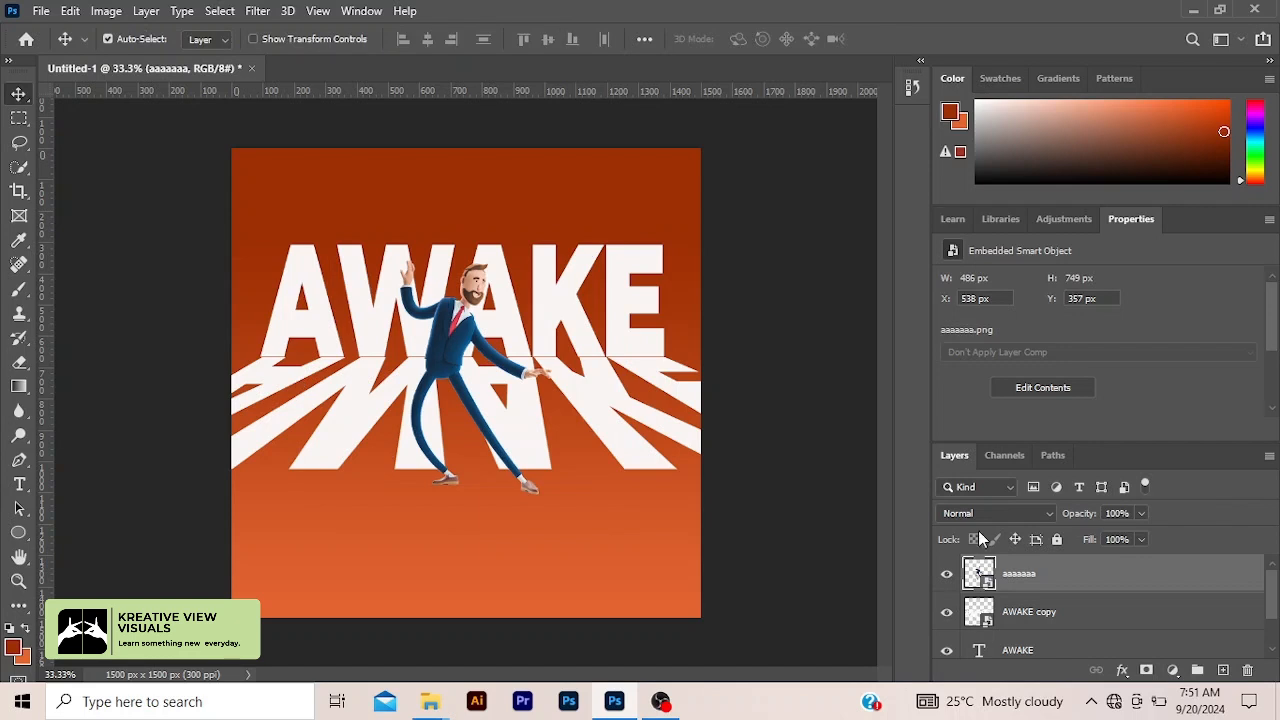
# Hide the aaaaaaa figure layer, add a layer mask to the AWAKE copy layer and choose the Gradient tool
pyautogui.click(947, 575)
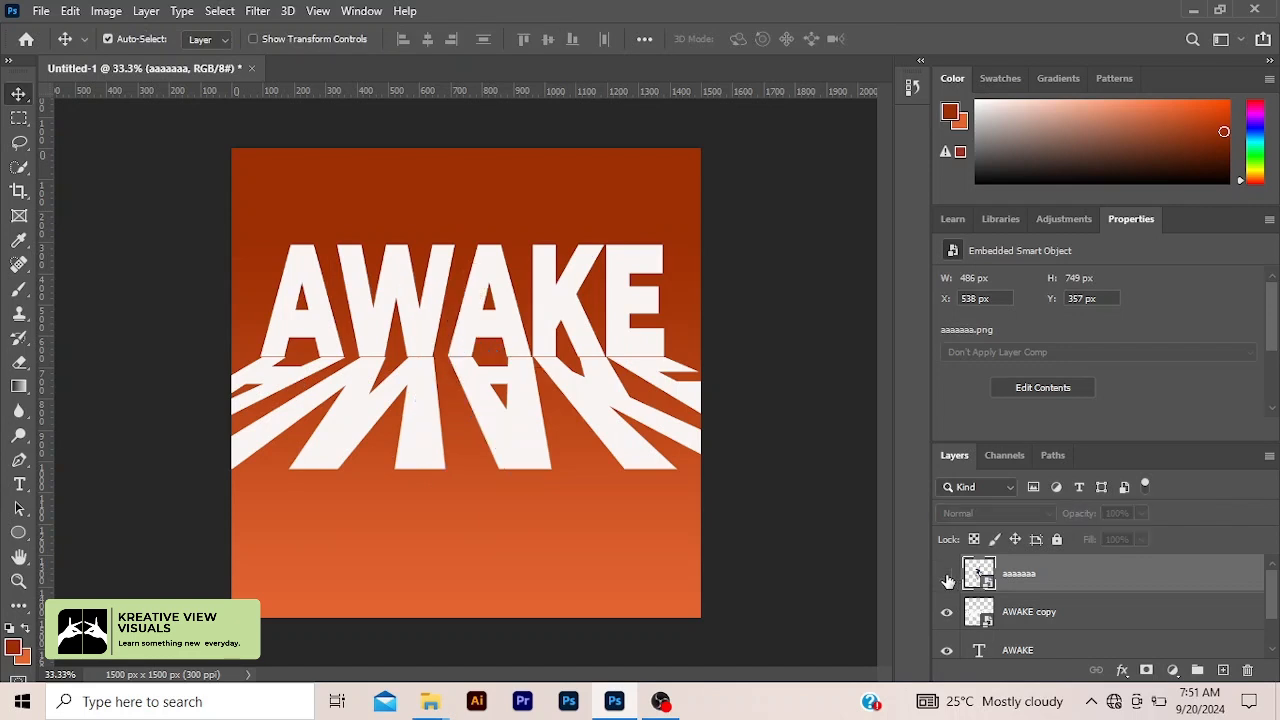
pyautogui.click(1027, 621)
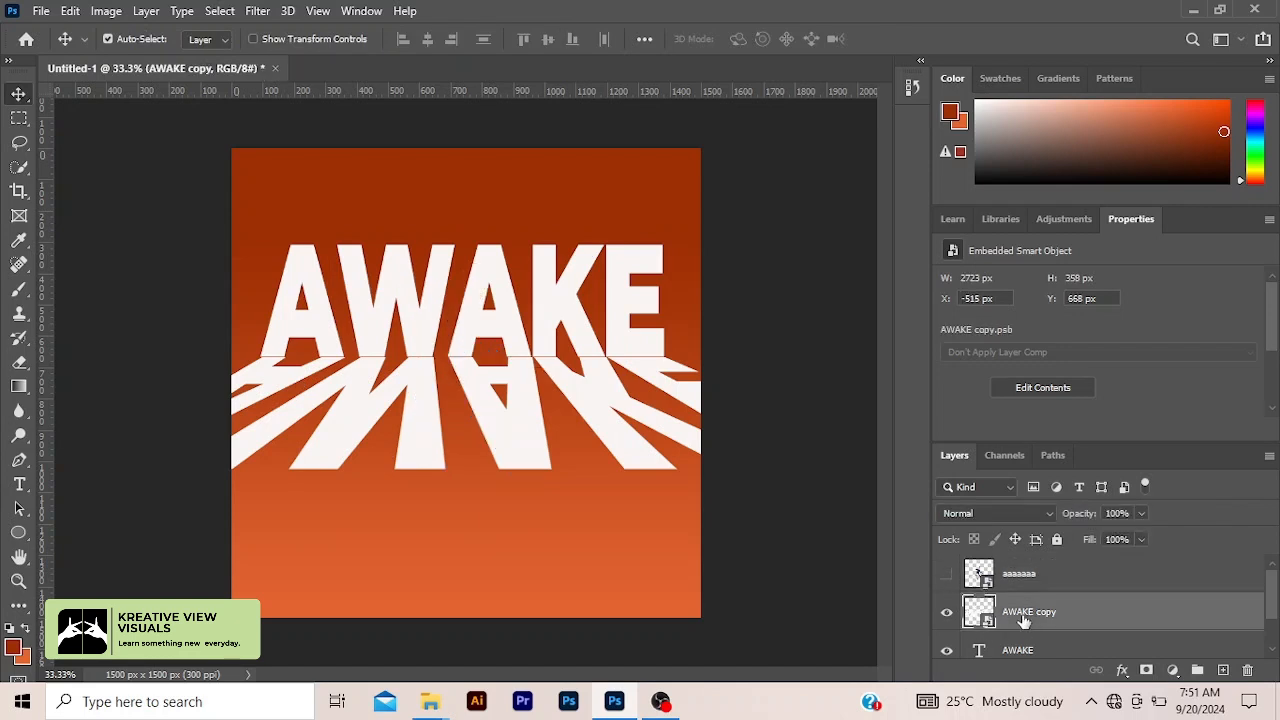
pyautogui.click(948, 618)
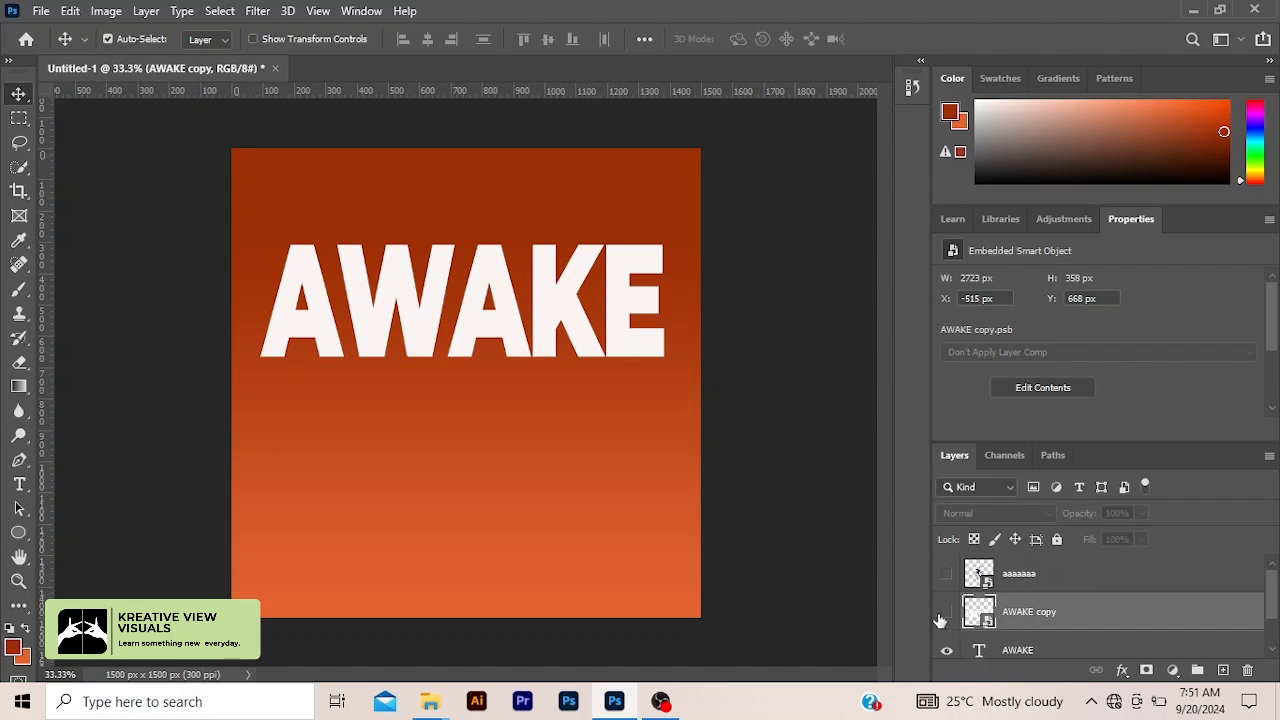
pyautogui.click(947, 615)
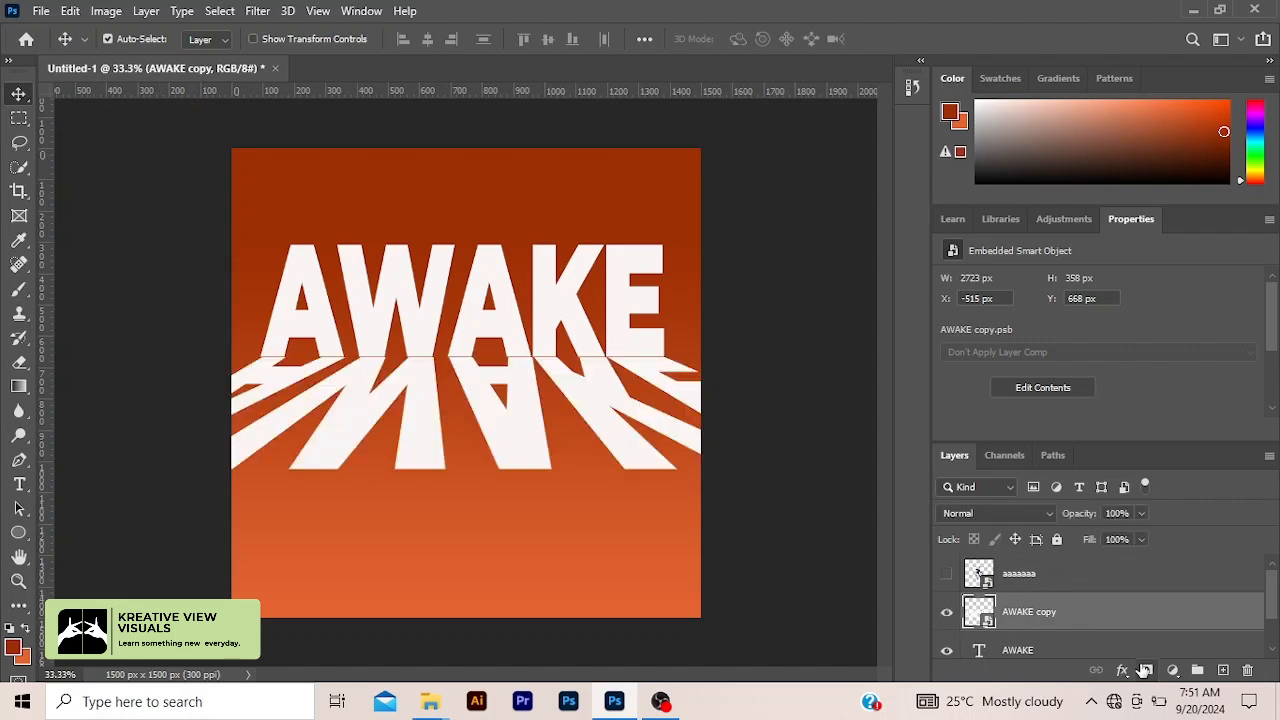
pyautogui.click(1146, 670)
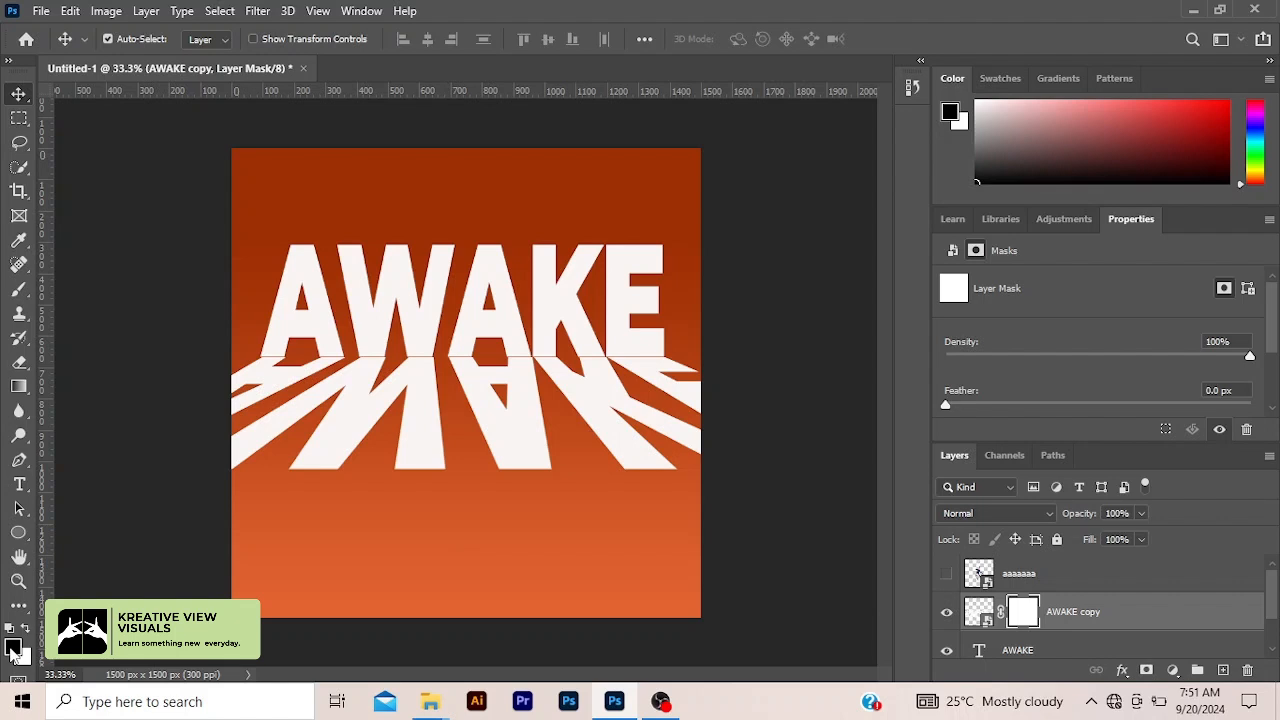
pyautogui.click(18, 292)
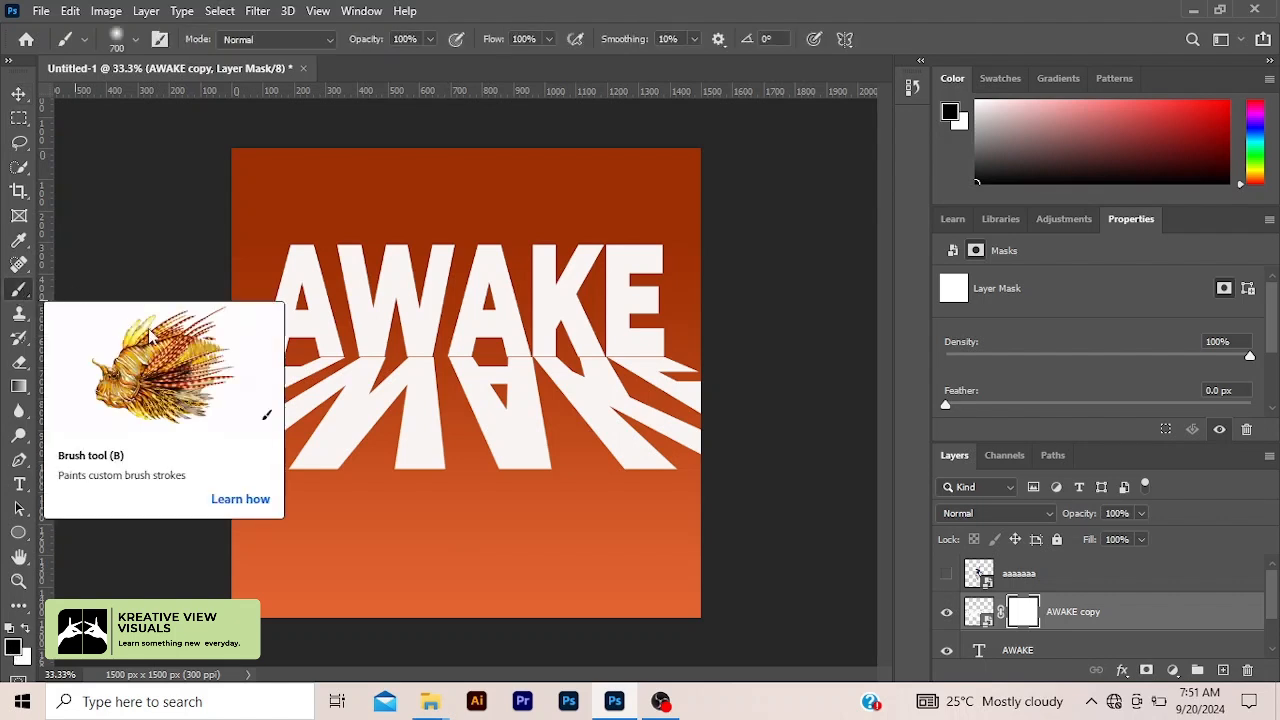
pyautogui.click(19, 387)
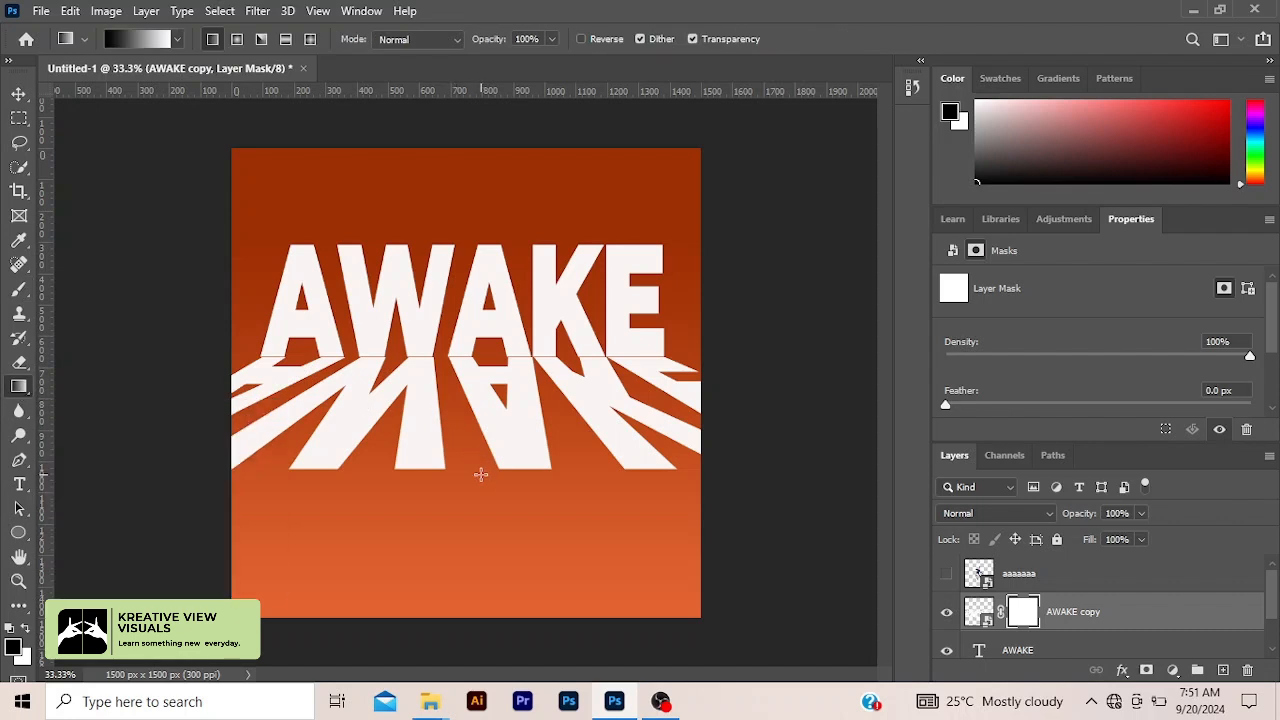
pyautogui.moveTo(470, 479); pyautogui.dragTo(480, 281)
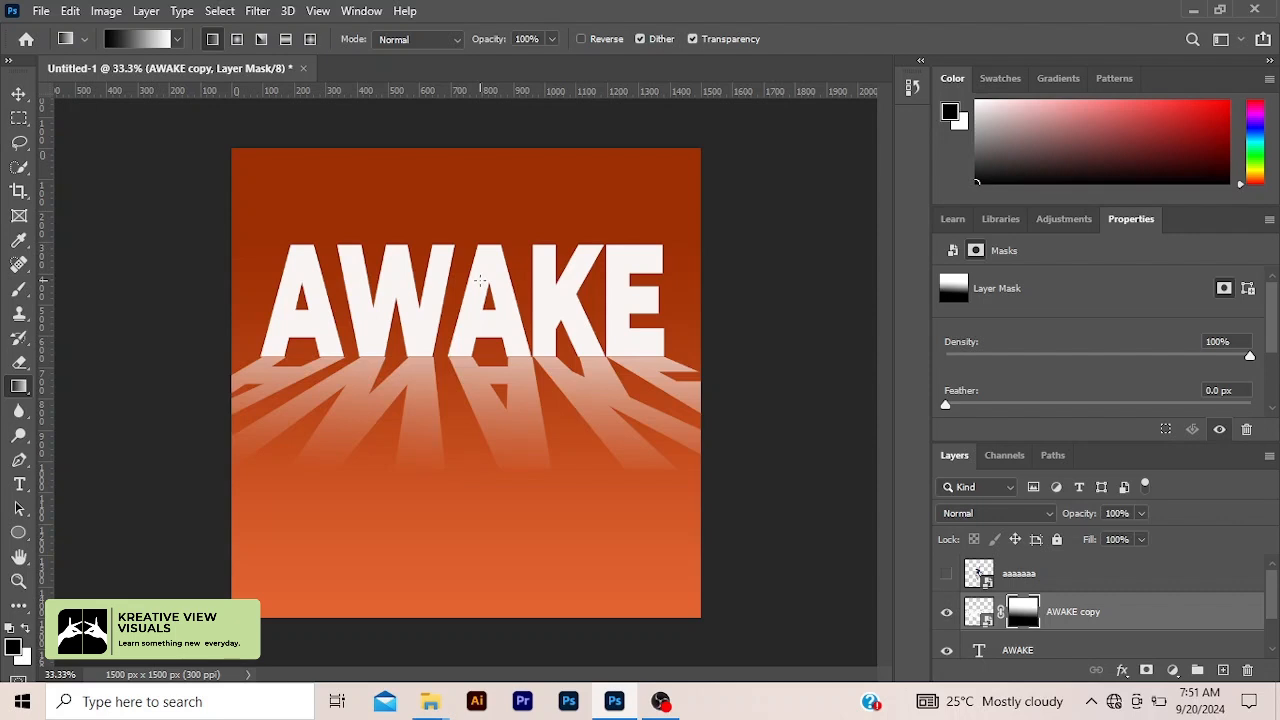
pyautogui.moveTo(474, 466); pyautogui.dragTo(475, 408)
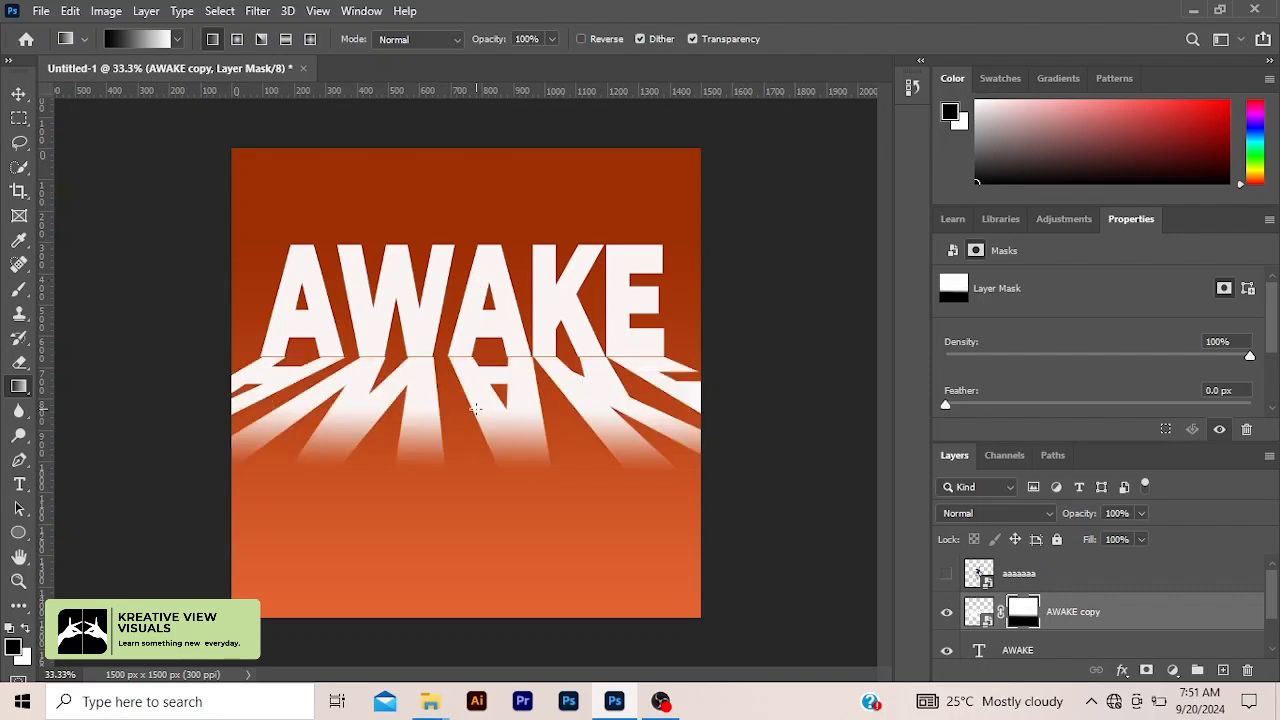
pyautogui.hotkey('ctrl', 'z')
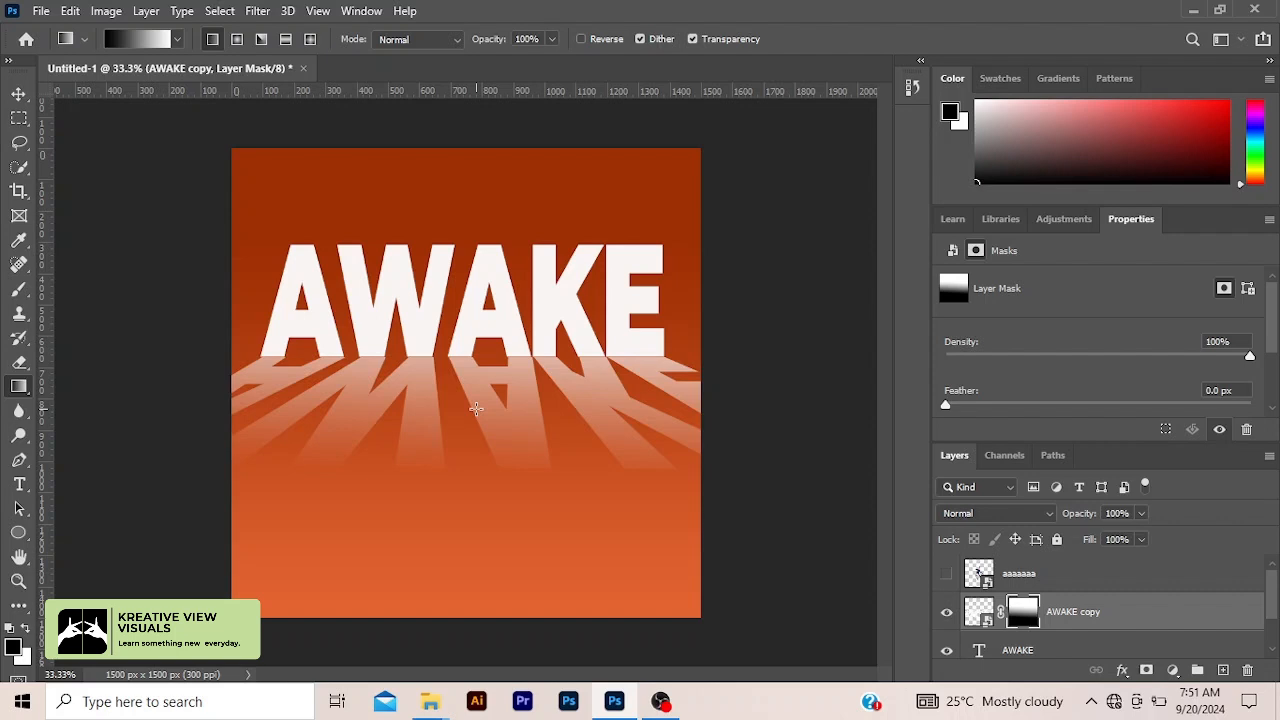
pyautogui.hotkey('ctrl', 'z')
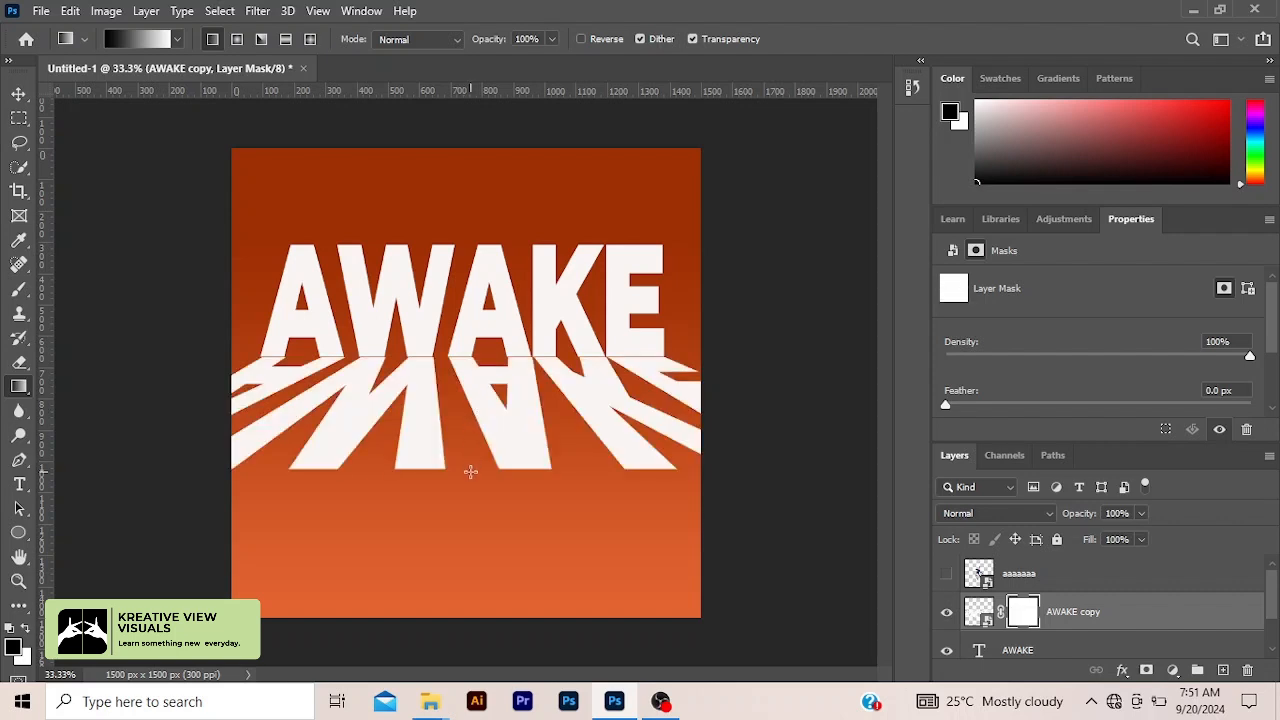
# Fade out the lower part of the AWAKE copy with a vertical black-to-white linear gradient on its layer mask
pyautogui.moveTo(469, 403); pyautogui.dragTo(466, 326)
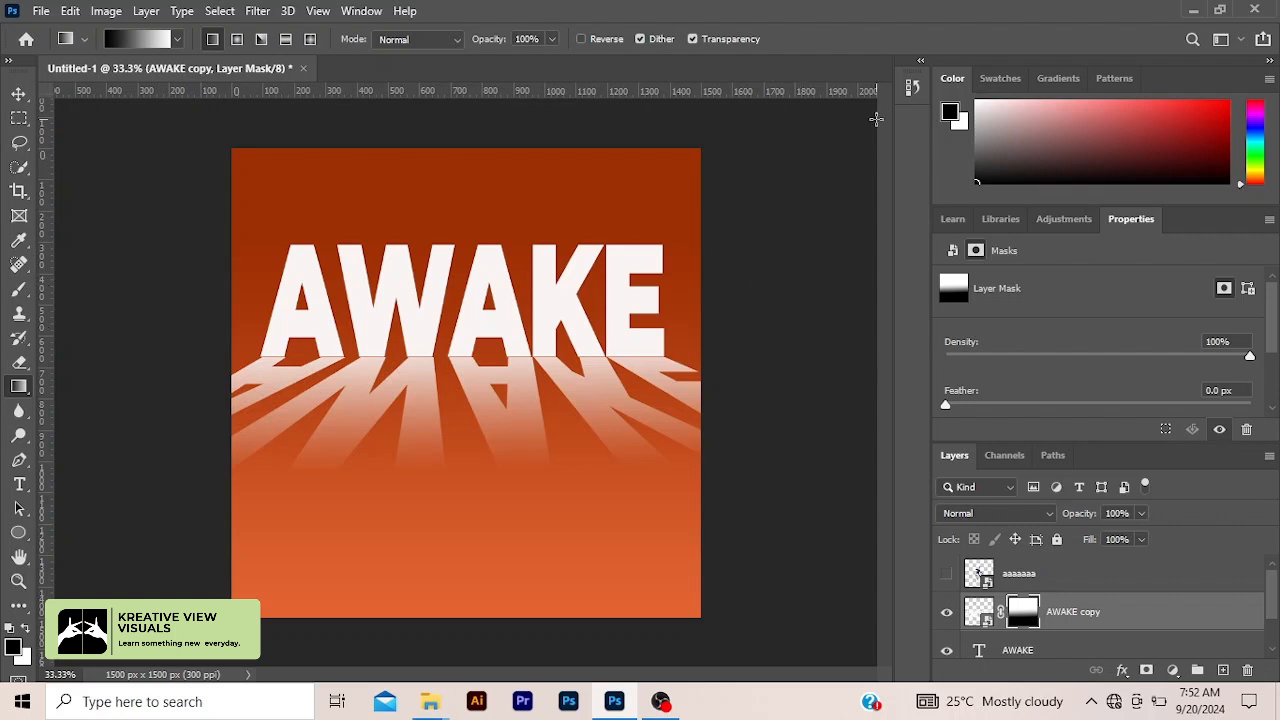
pyautogui.click(19, 95)
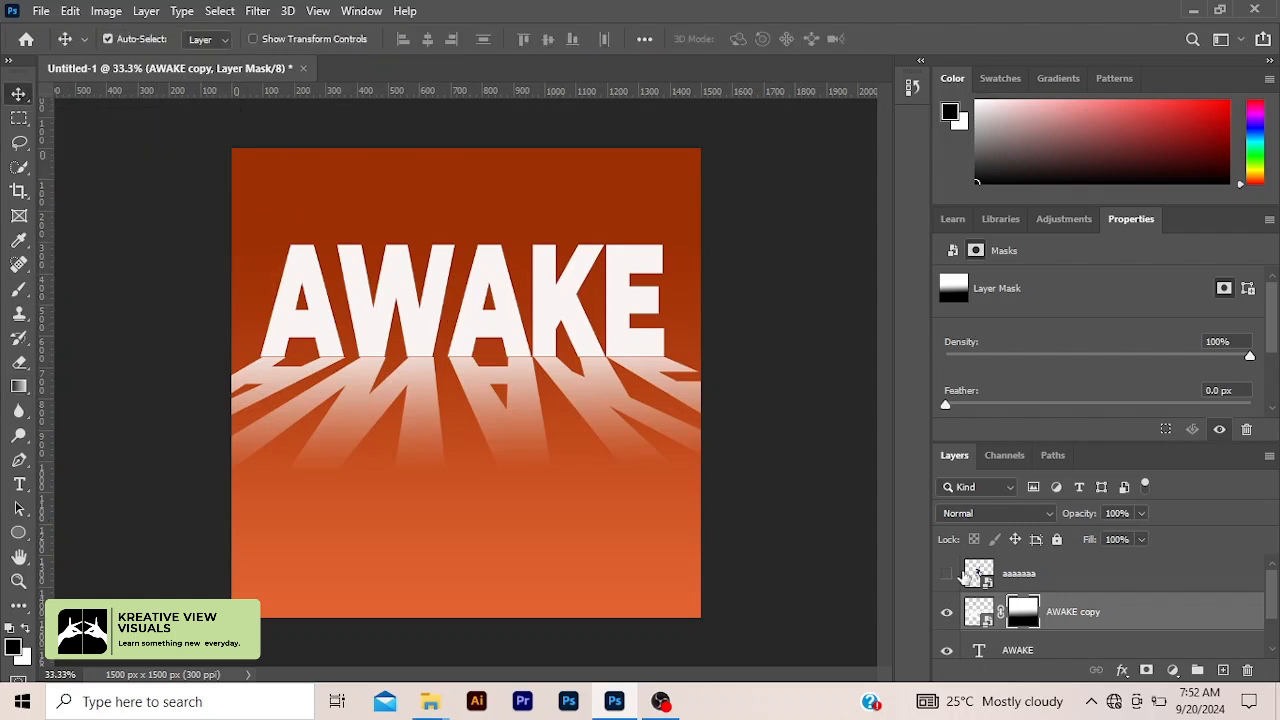
# Show the aaaaaaa figure layer again and move the figure up to about X 541 px, Y 306 px
pyautogui.click(946, 574)
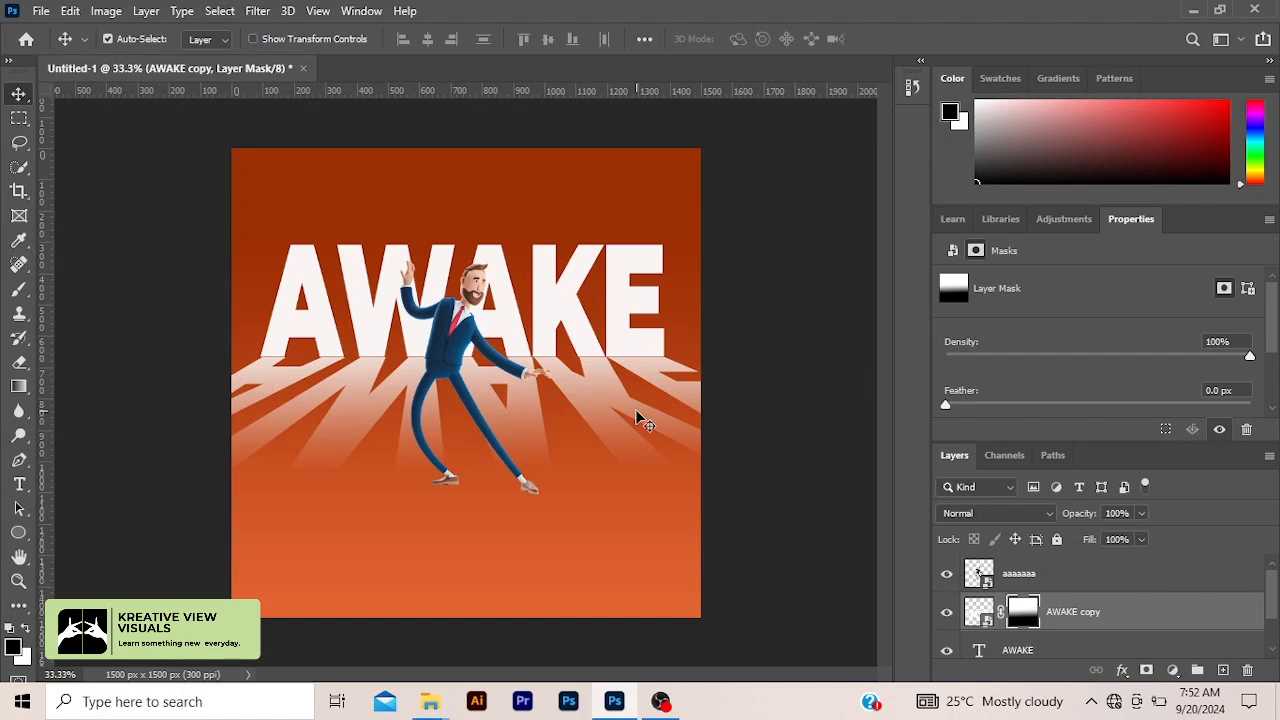
pyautogui.press('ctrl')
pyautogui.moveTo(455, 358); pyautogui.dragTo(453, 342)
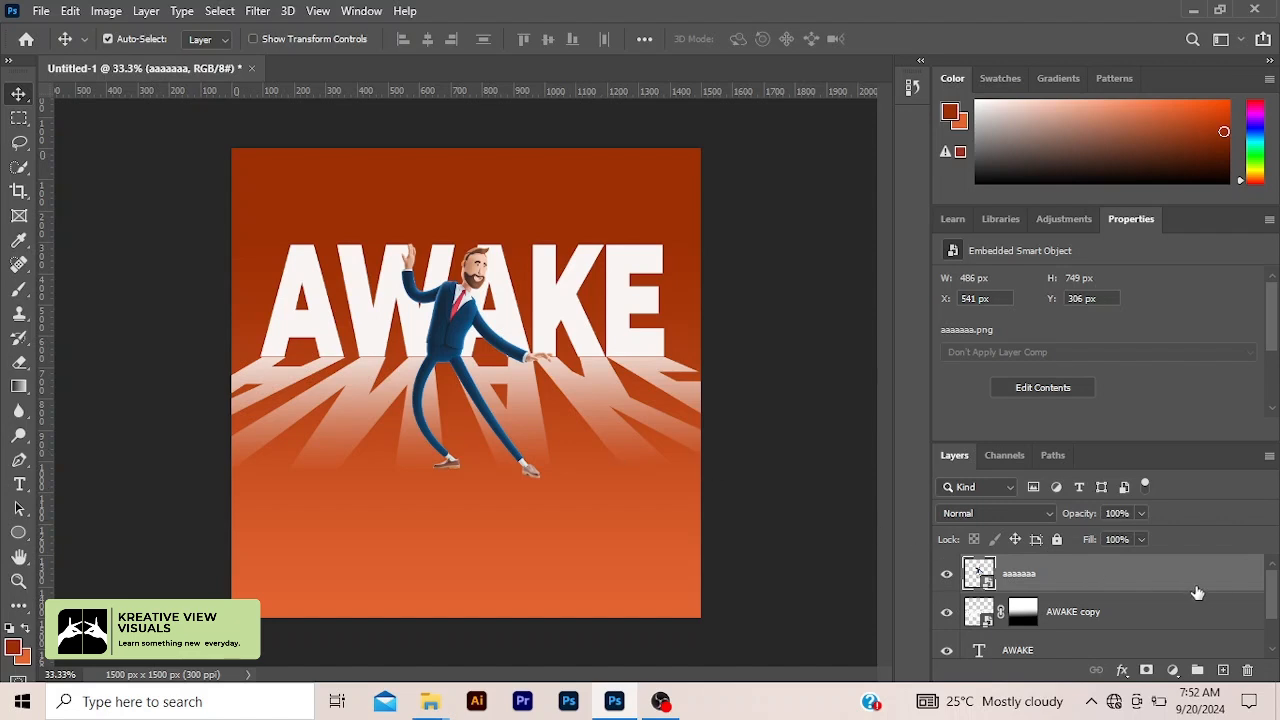
# Duplicate the aaaaaaa figure layer and convert the original beneath the duplicate to a smart object
pyautogui.moveTo(1234, 588); pyautogui.dragTo(1223, 675)
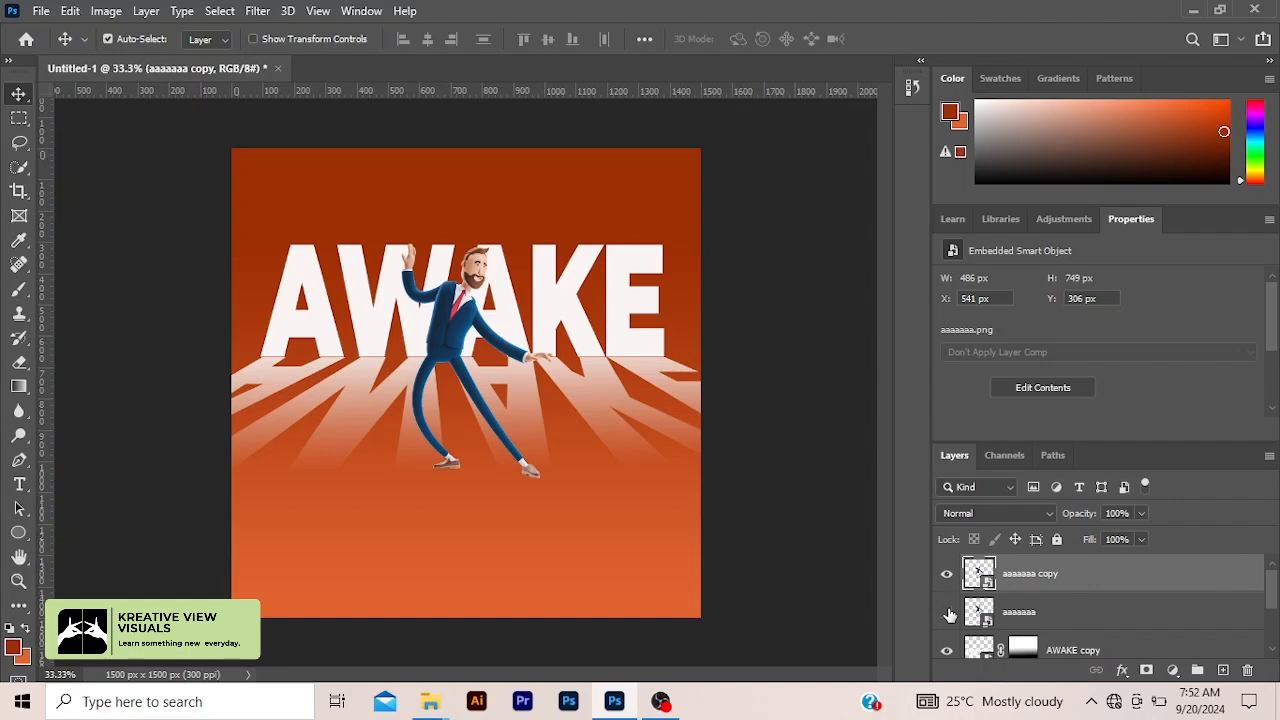
pyautogui.click(1040, 623)
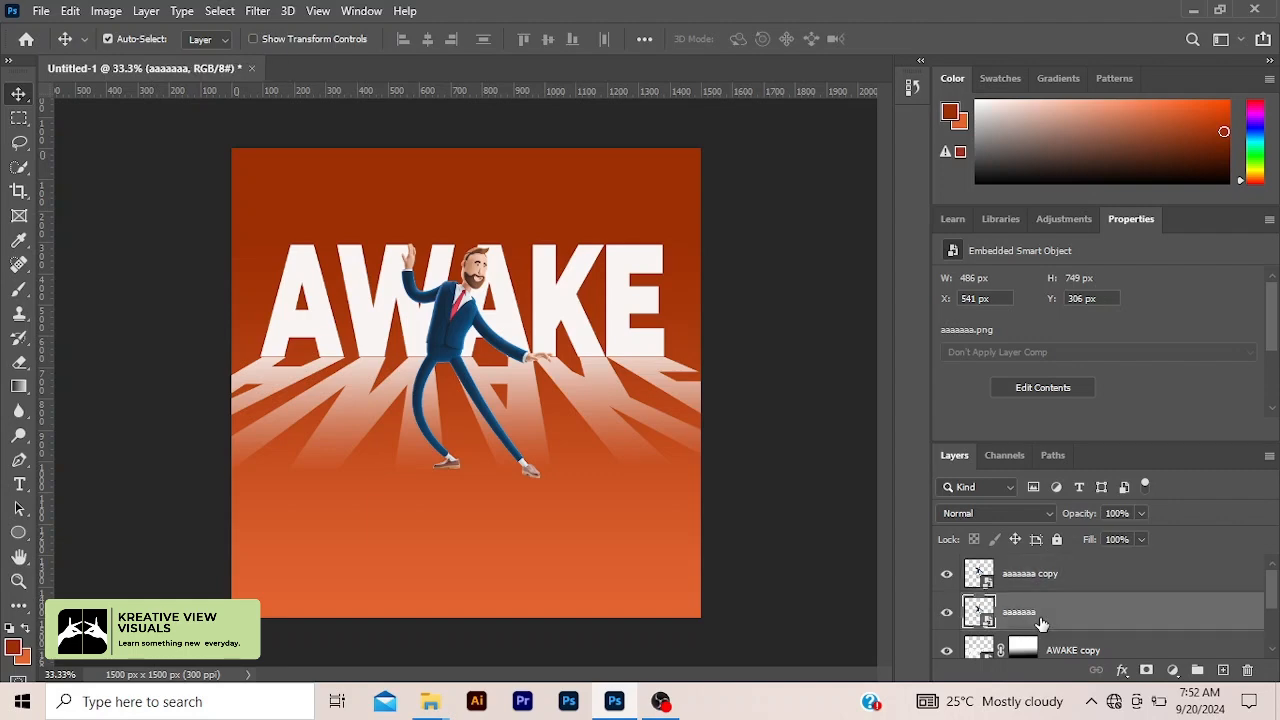
pyautogui.rightClick(1040, 623)
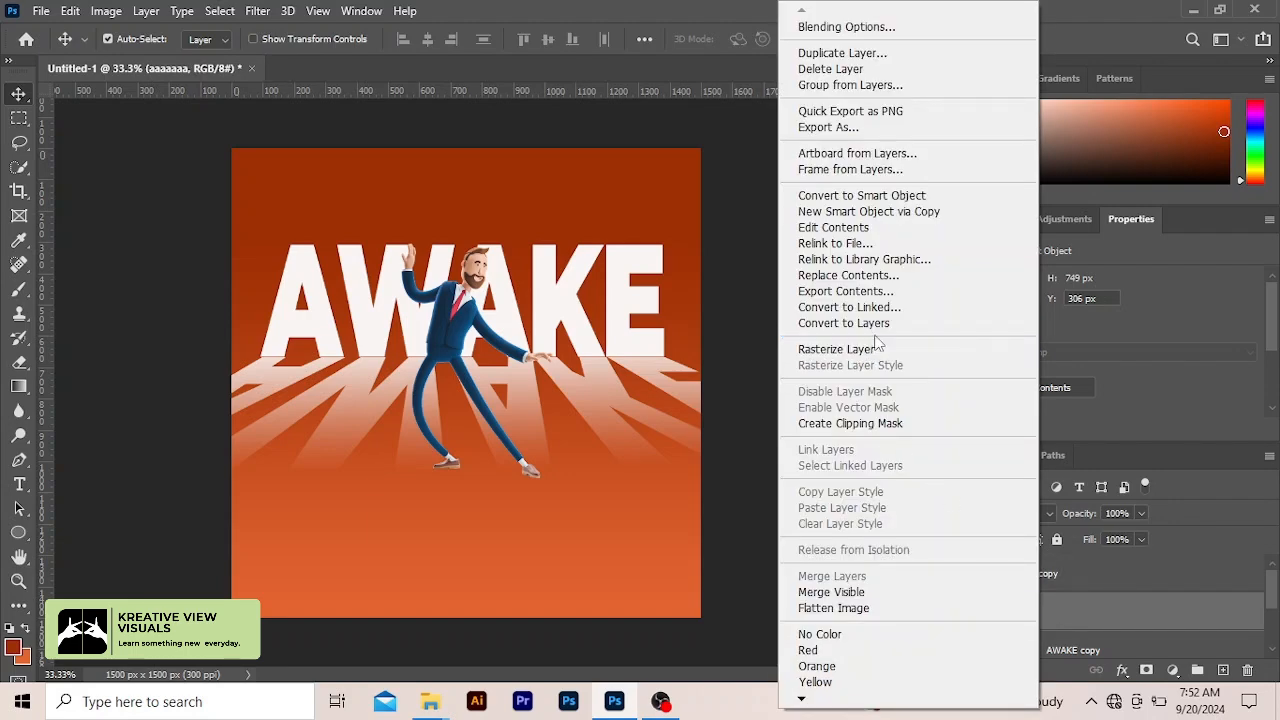
pyautogui.click(846, 197)
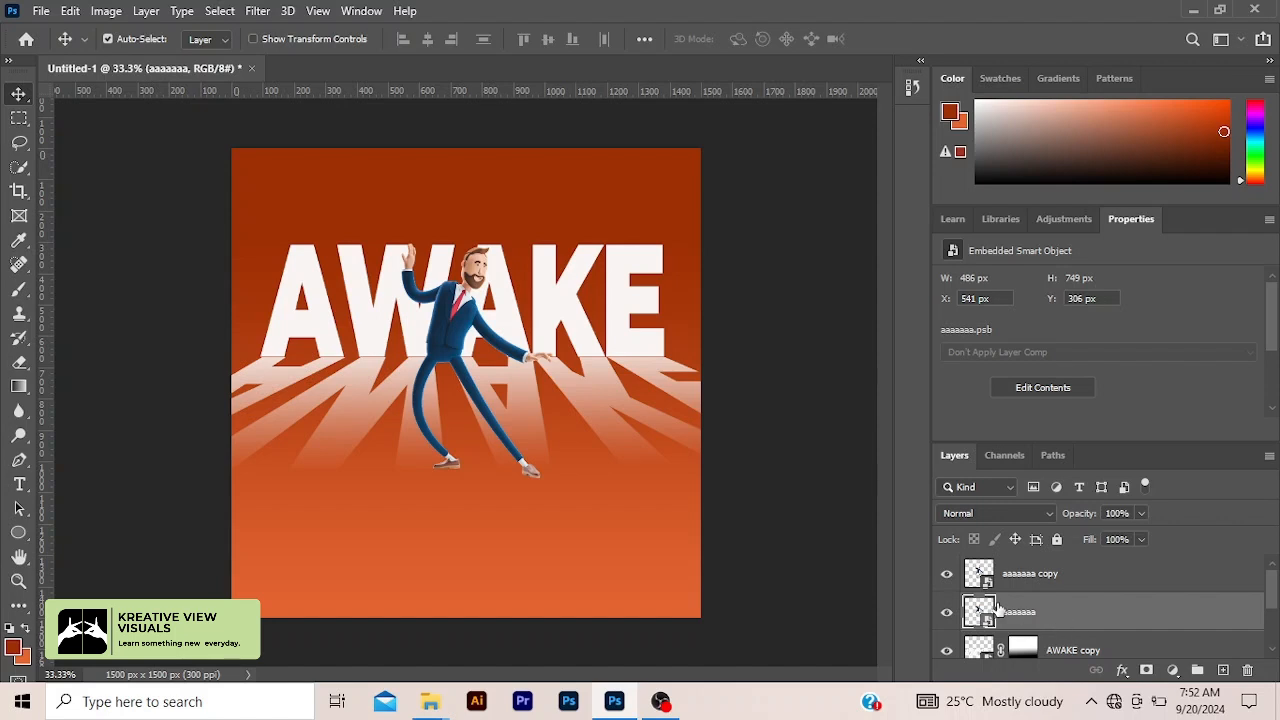
# Apply a black Color Overlay at 100% opacity to the original aaaaaaa layer, hiding the copy above it while doing so
pyautogui.click(948, 577)
pyautogui.click(1121, 672)
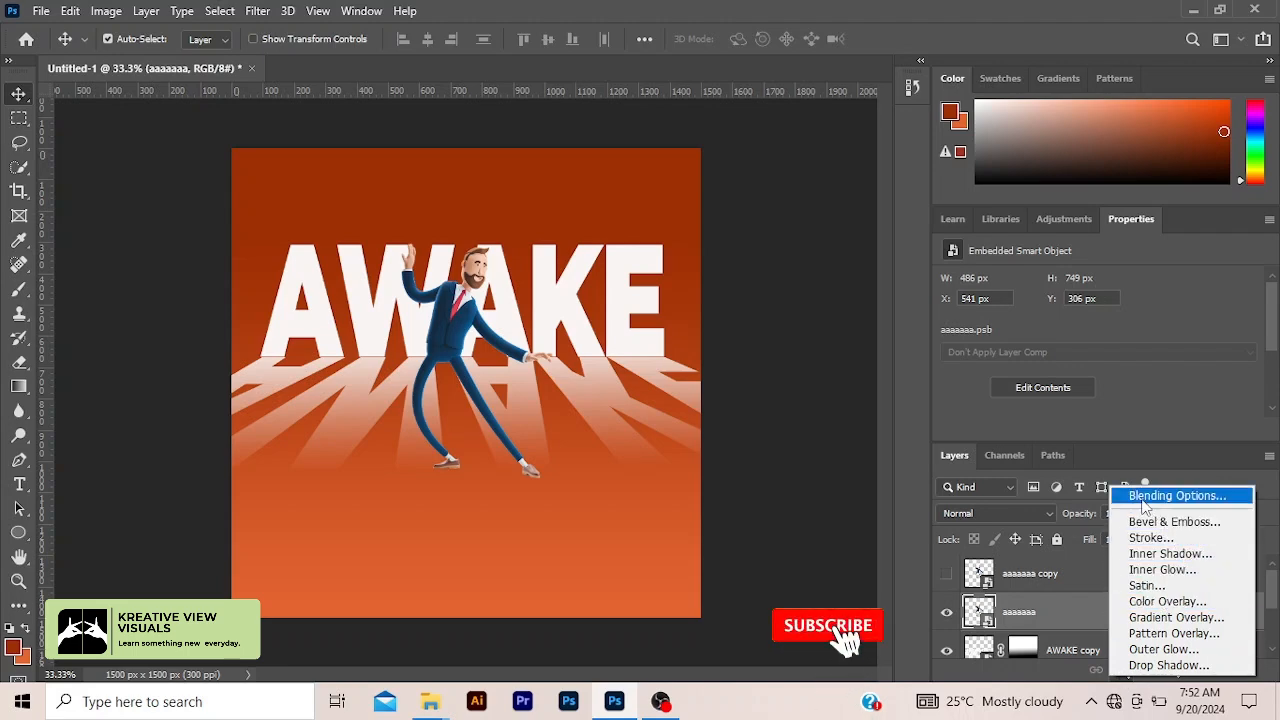
pyautogui.click(1142, 496)
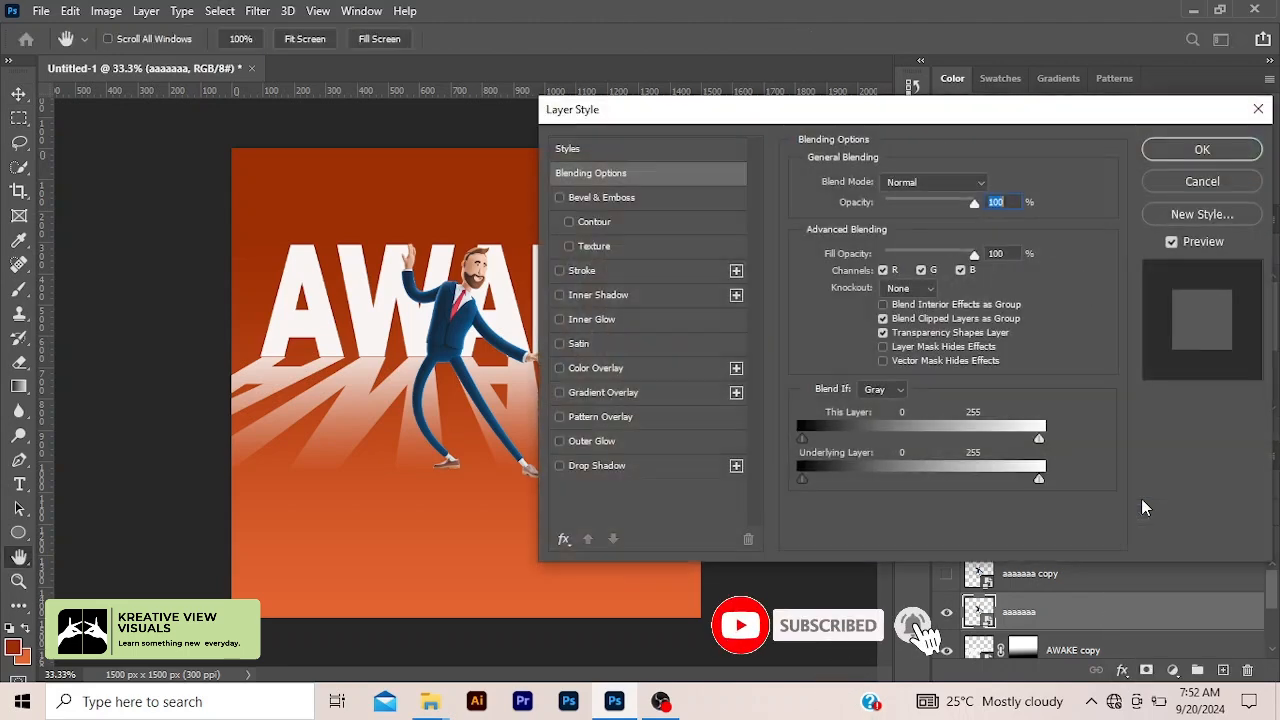
pyautogui.click(607, 370)
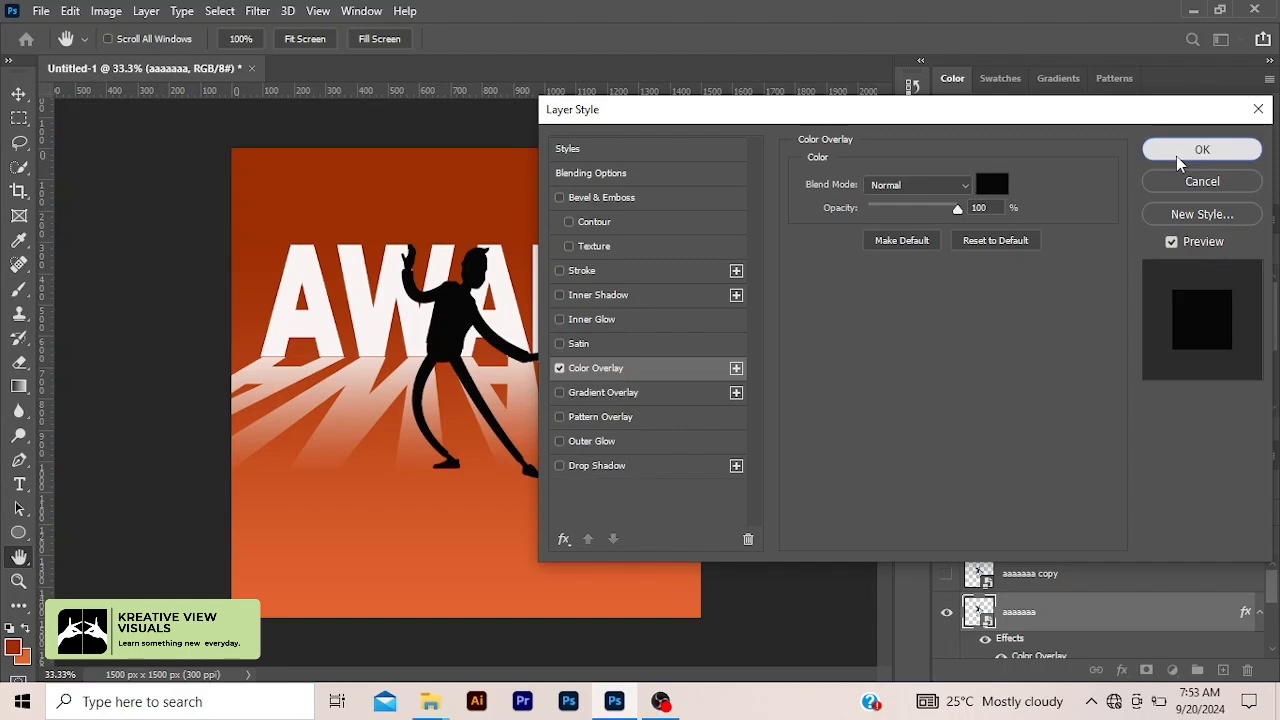
pyautogui.click(1202, 149)
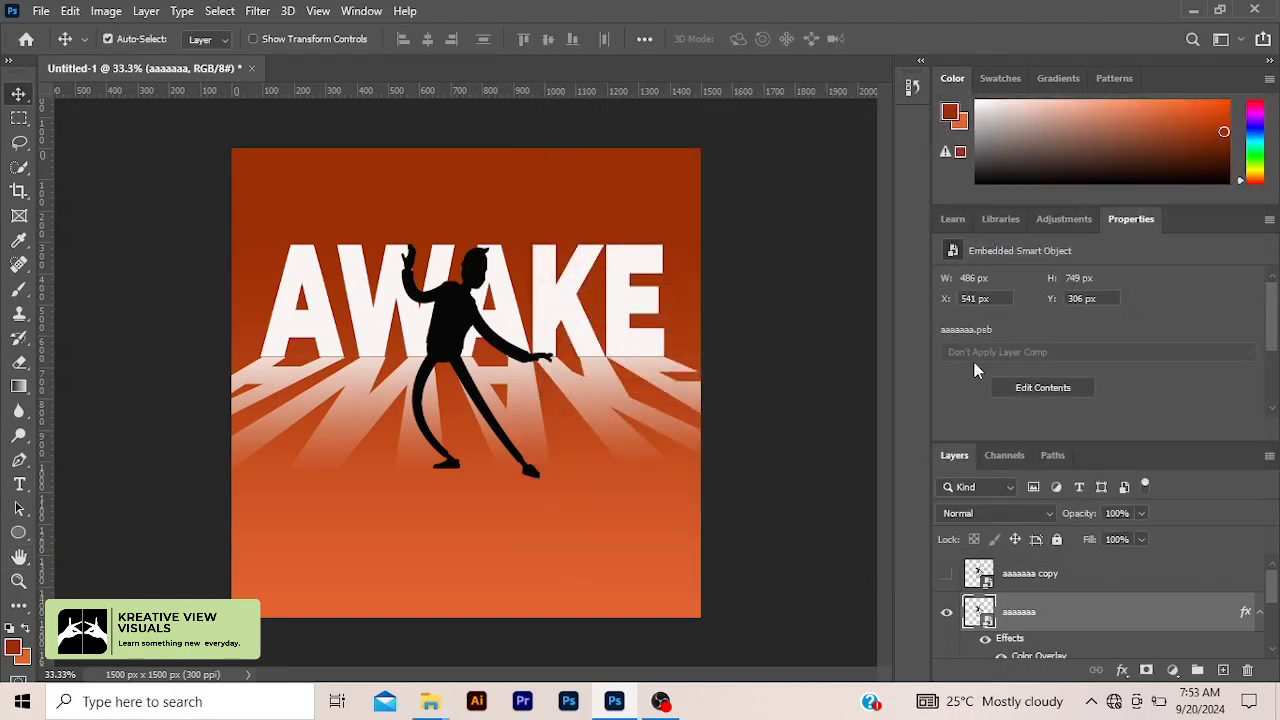
pyautogui.click(946, 578)
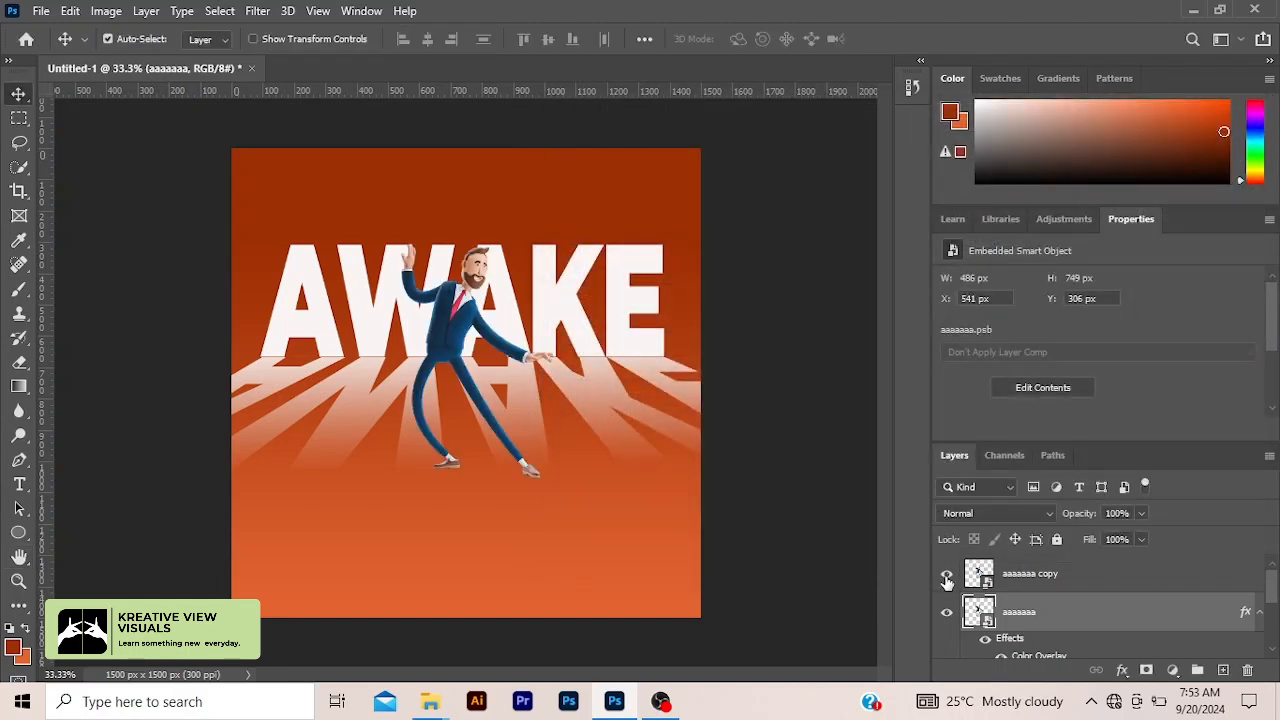
# Skew and flatten the black silhouette to the figure's right at about 39% height, aligning its base with the figure's shoes
pyautogui.hotkey('ctrl', 't')
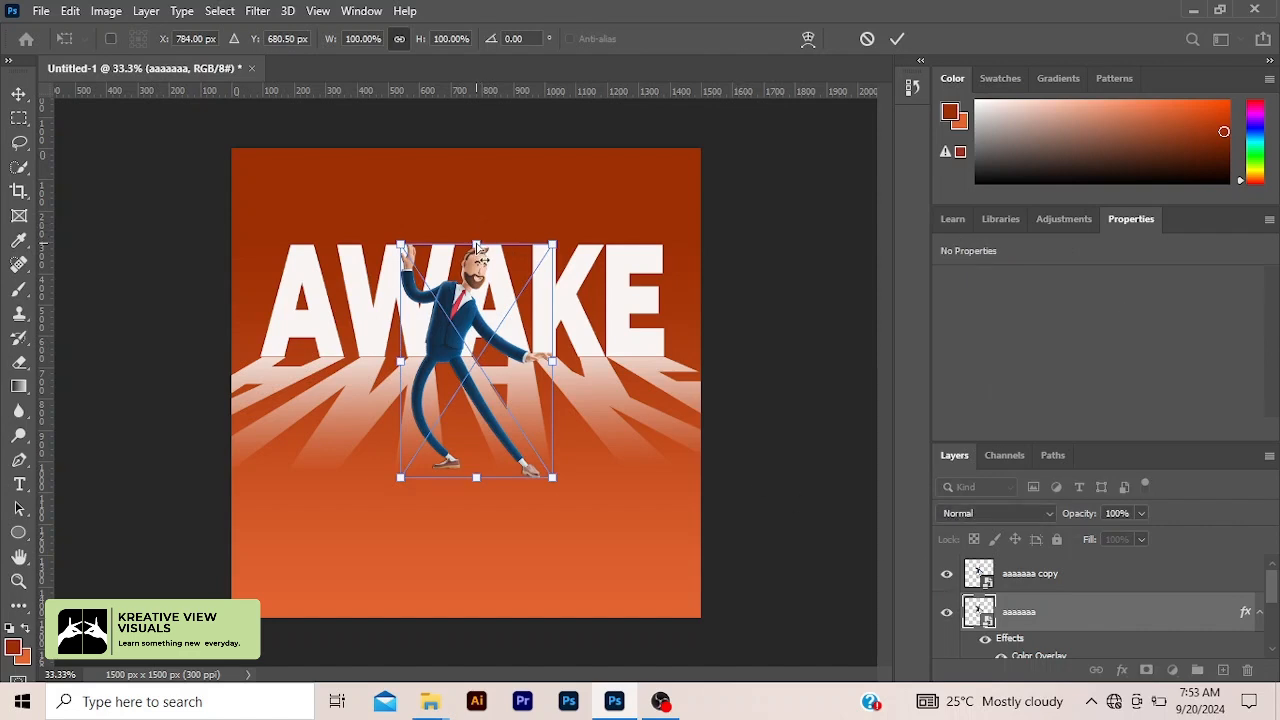
pyautogui.moveTo(477, 247); pyautogui.dragTo(639, 386)
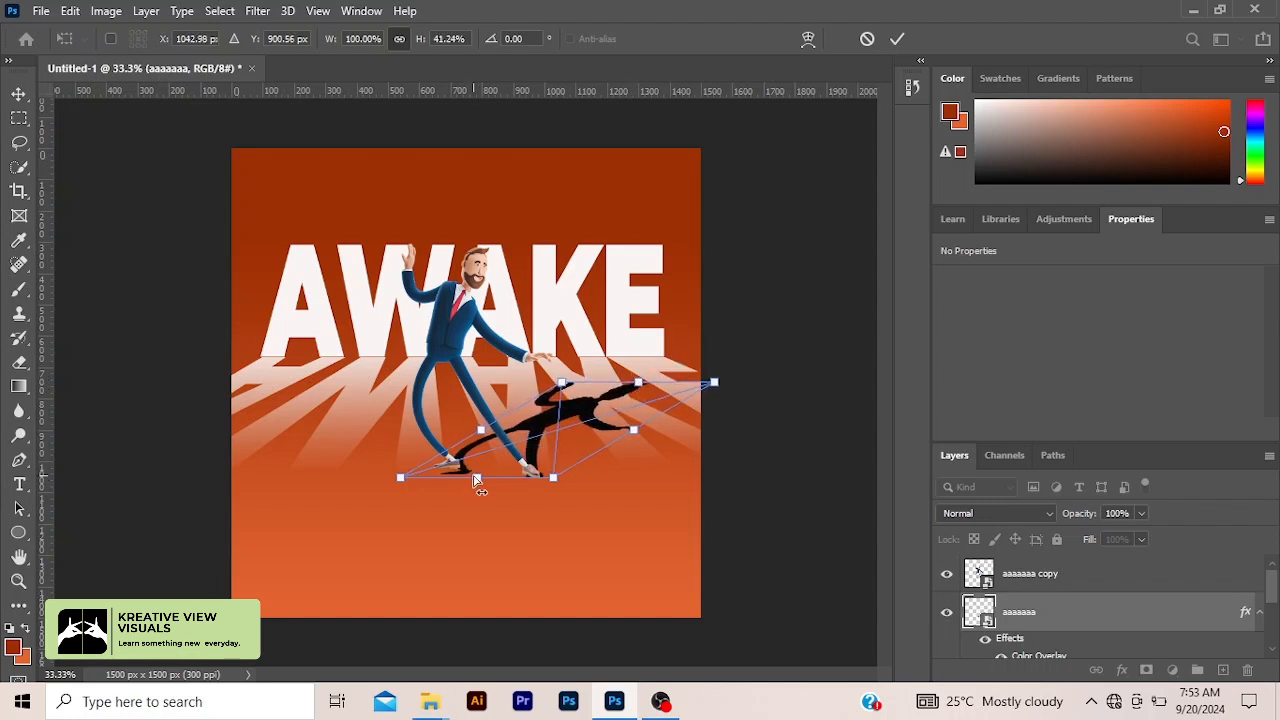
pyautogui.moveTo(476, 480); pyautogui.dragTo(472, 479)
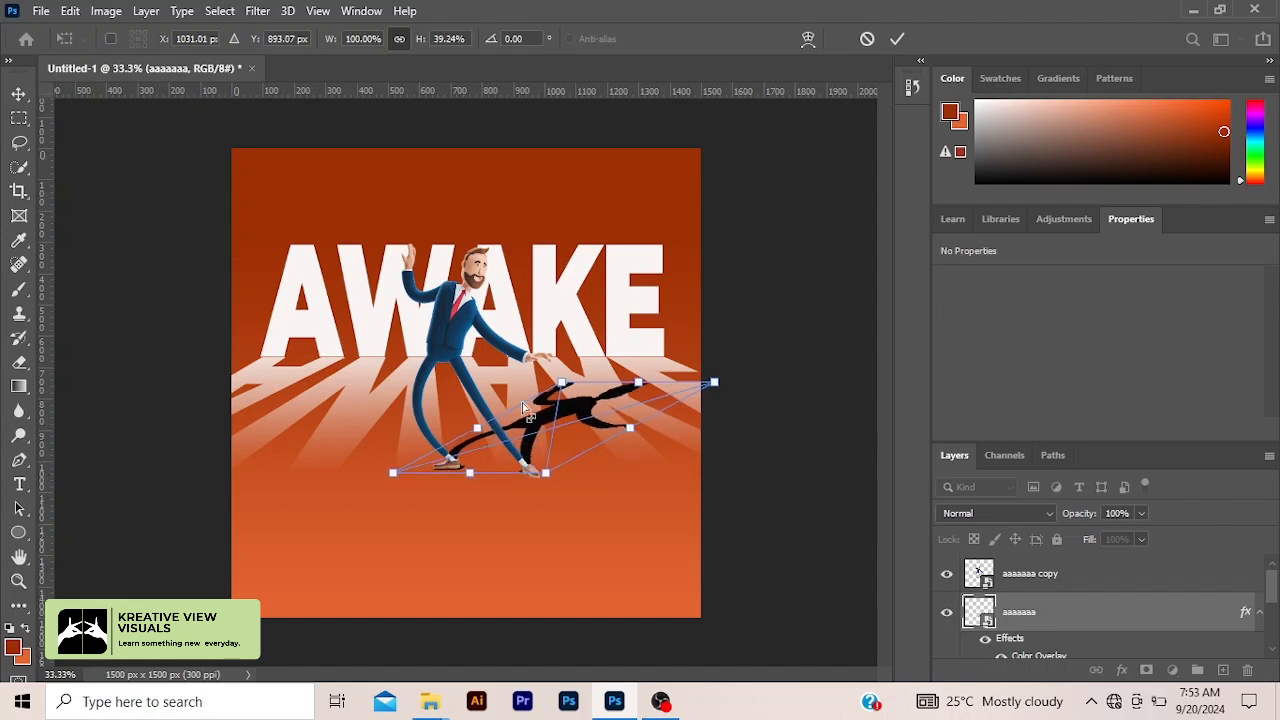
pyautogui.click(888, 45)
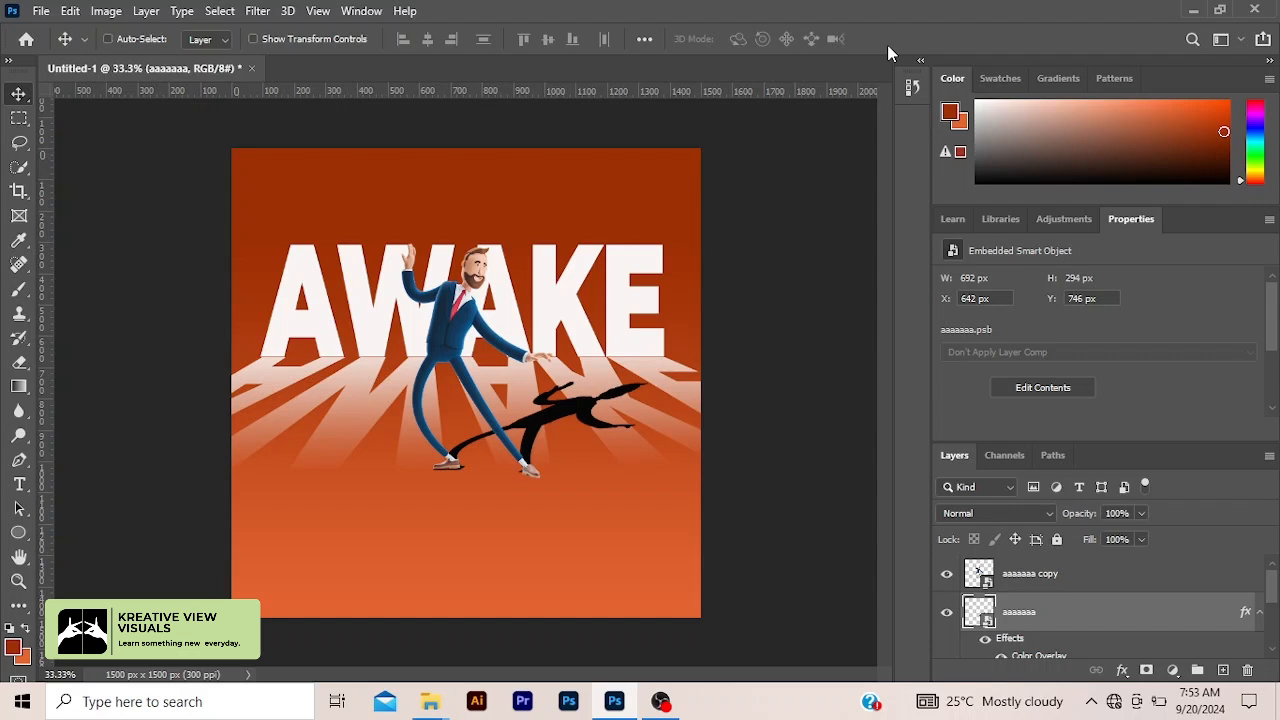
# Flatten and skew the figure's shadow slightly further, to about 36.8% height
pyautogui.hotkey('ctrl', 't')
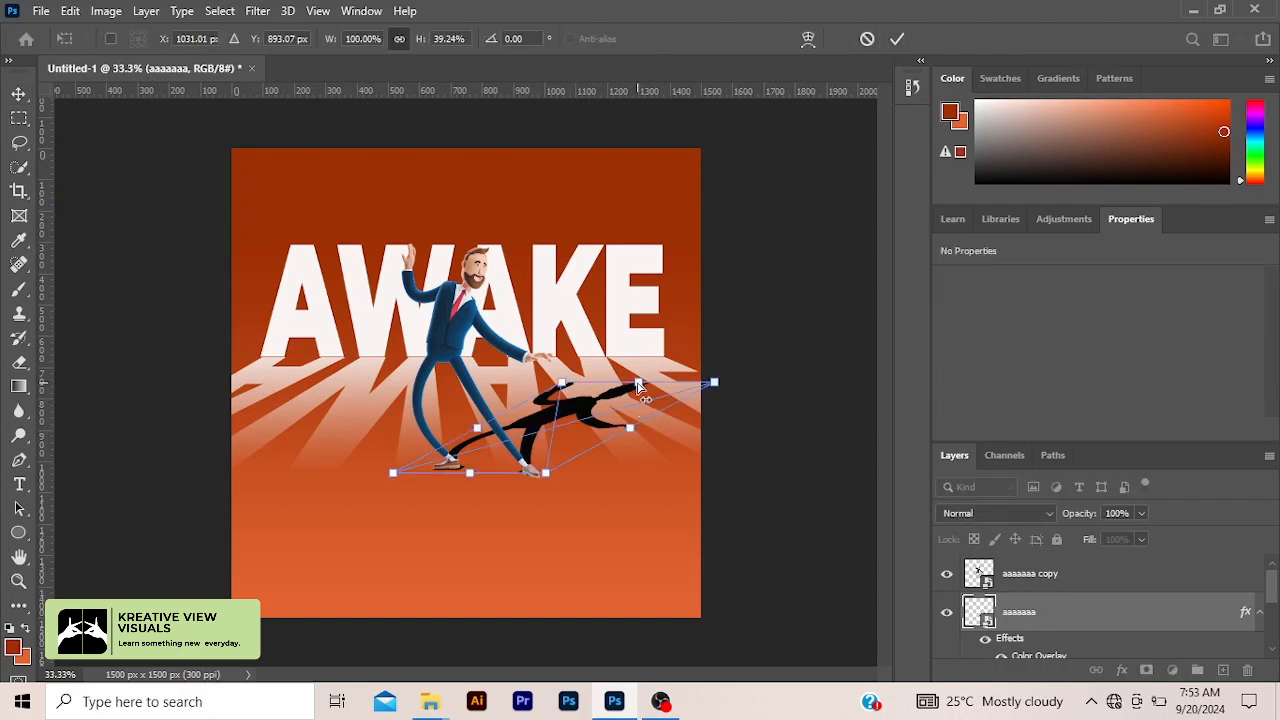
pyautogui.moveTo(640, 388); pyautogui.dragTo(643, 396)
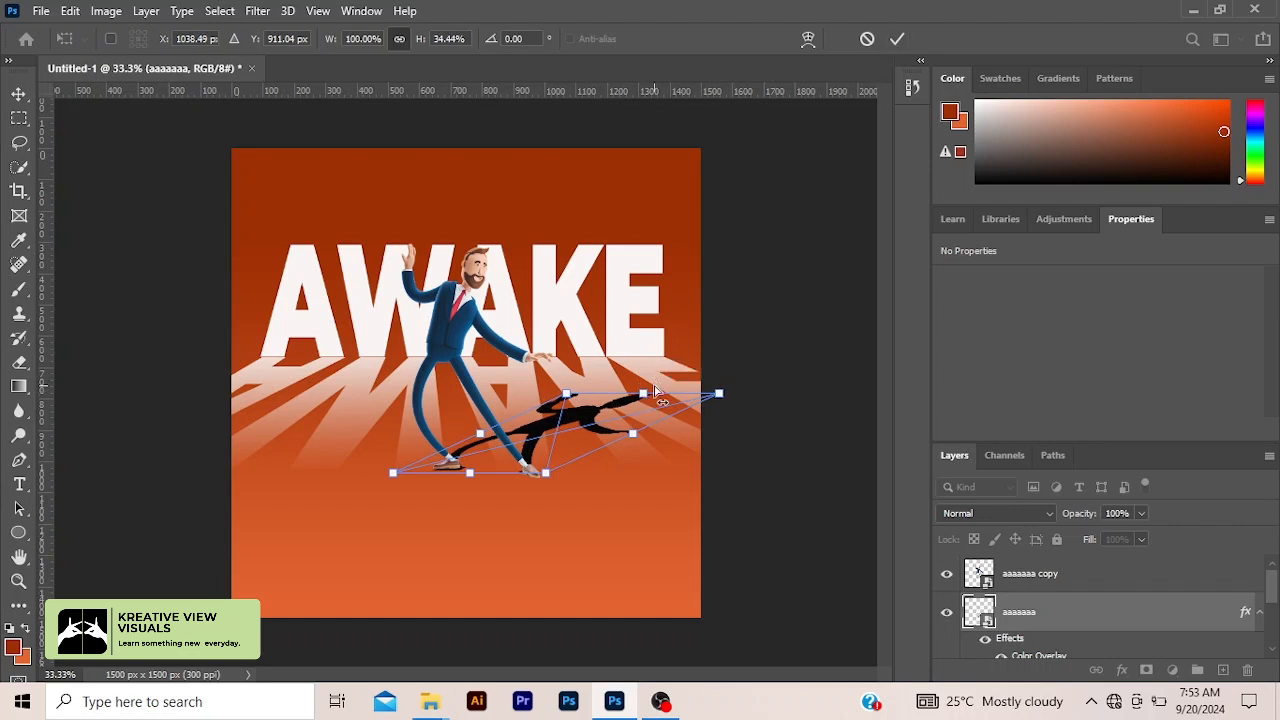
pyautogui.moveTo(645, 397); pyautogui.dragTo(641, 387)
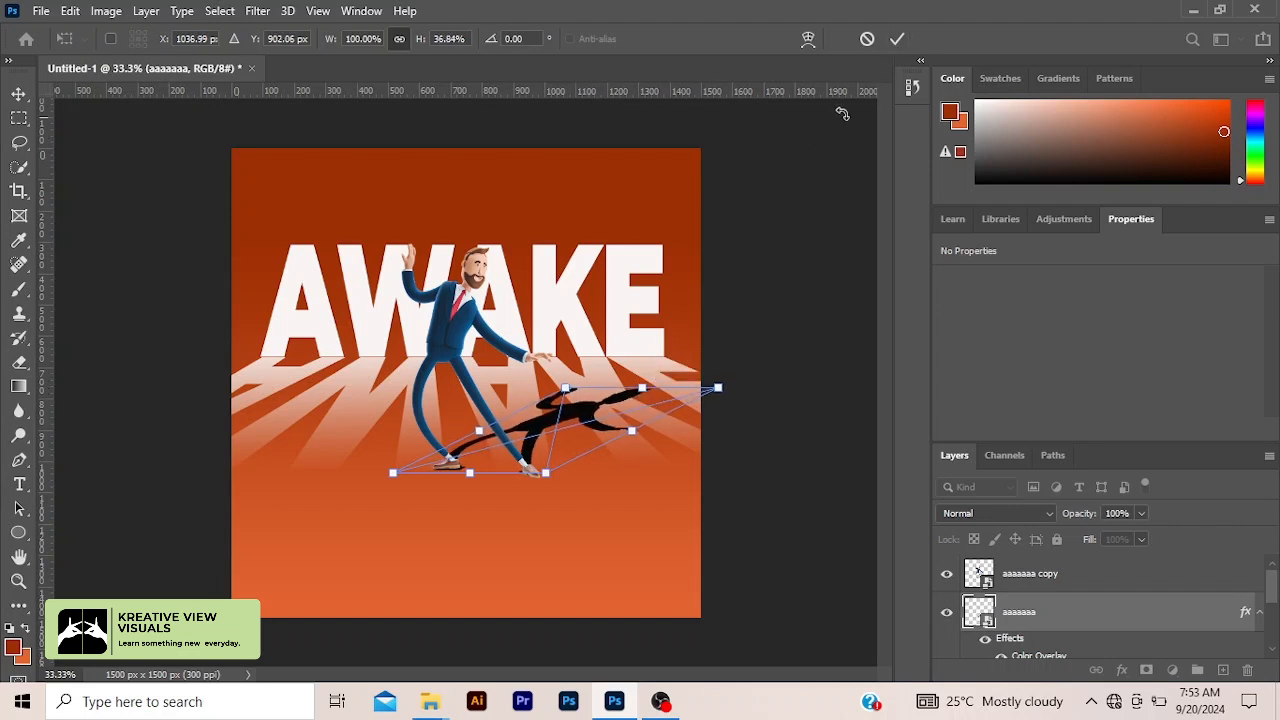
pyautogui.click(897, 40)
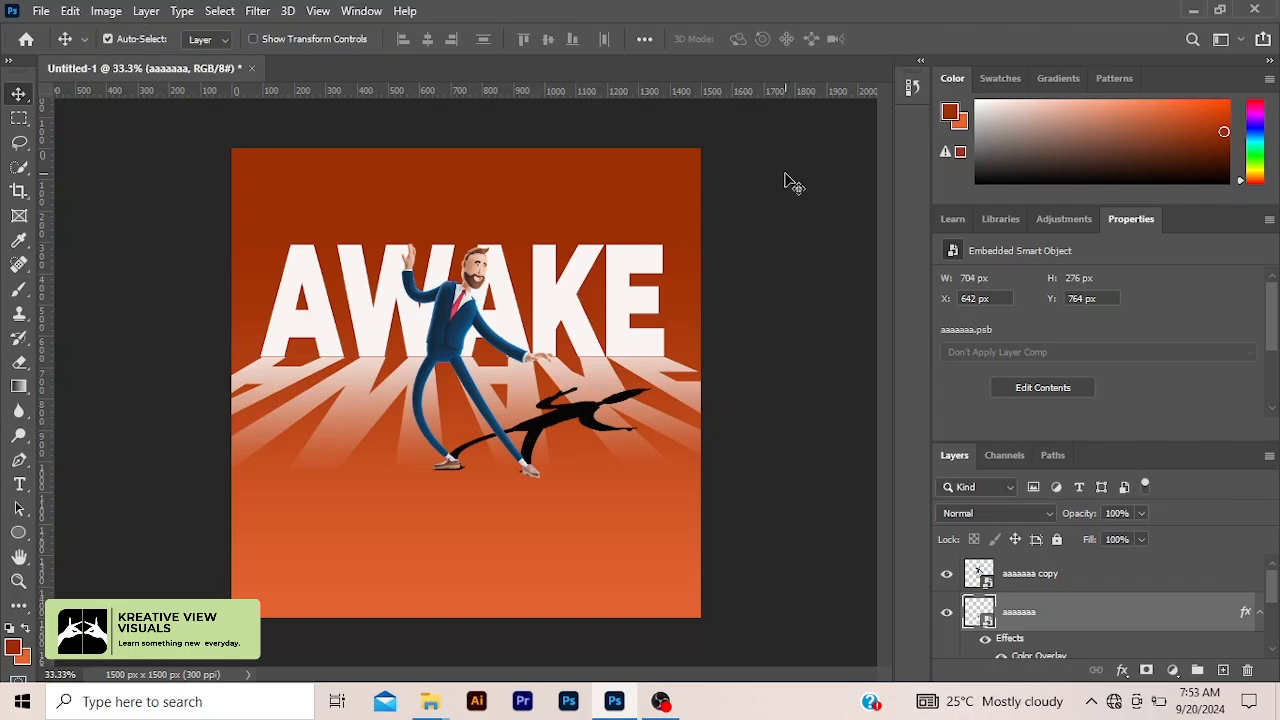
# Soften the figure's shadow with a Gaussian Blur of 8.8 pixels radius
pyautogui.click(256, 12)
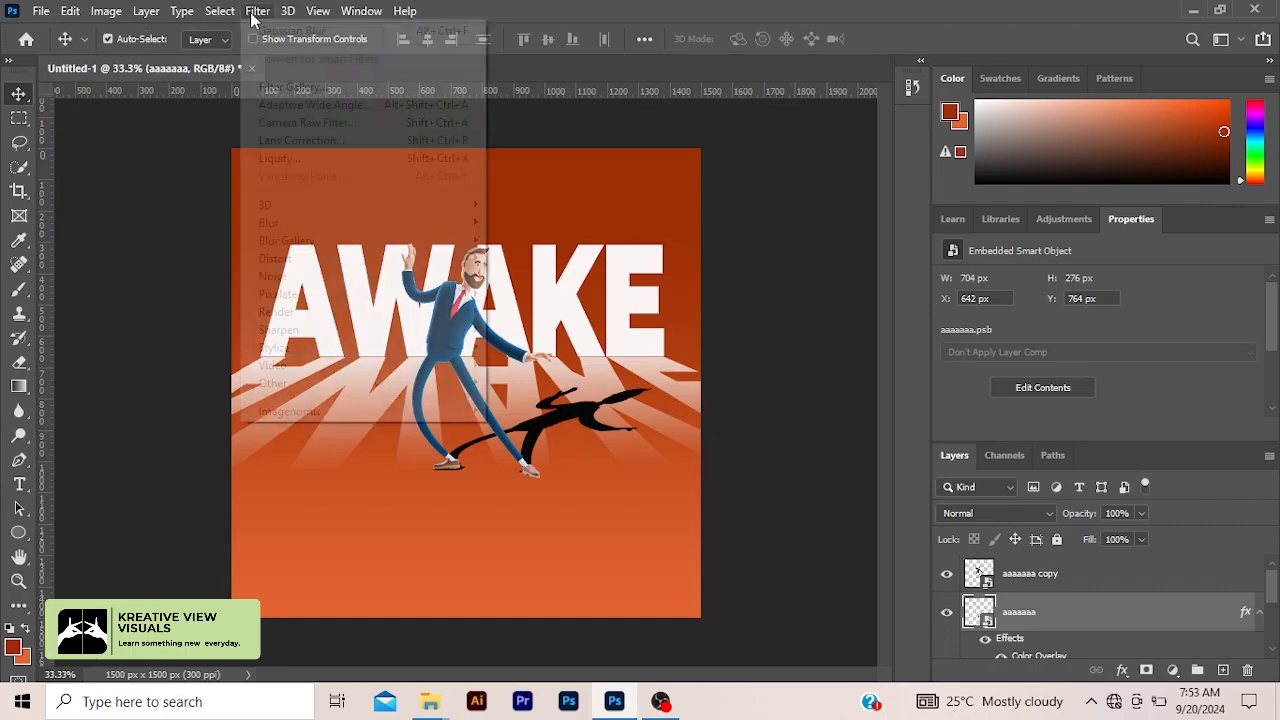
pyautogui.moveTo(285, 222)
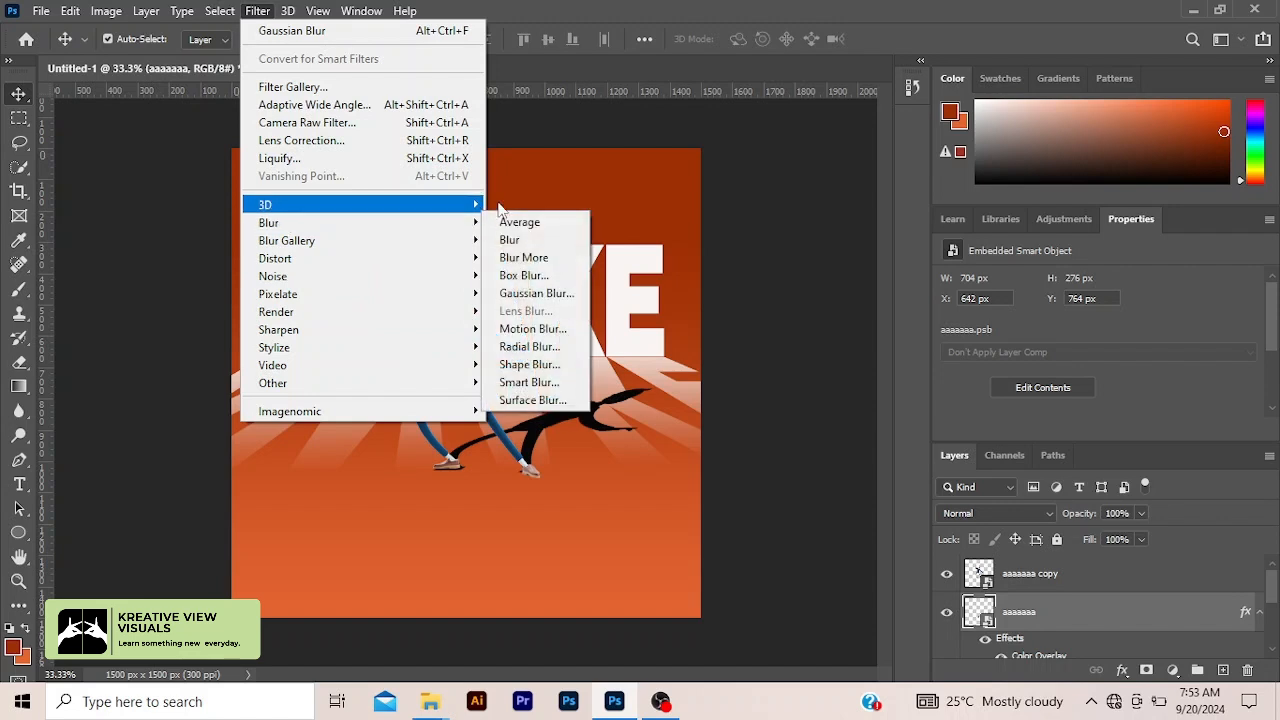
pyautogui.click(548, 301)
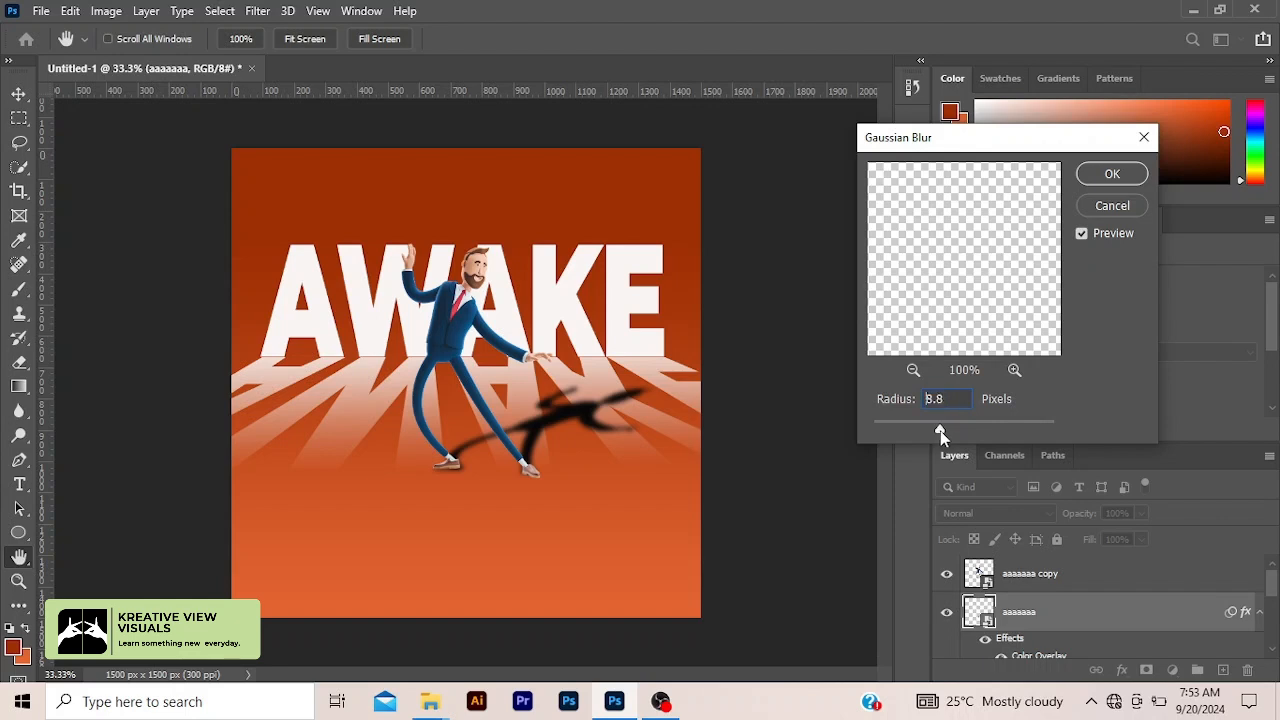
pyautogui.moveTo(936, 430); pyautogui.dragTo(940, 430)
pyautogui.click(1107, 174)
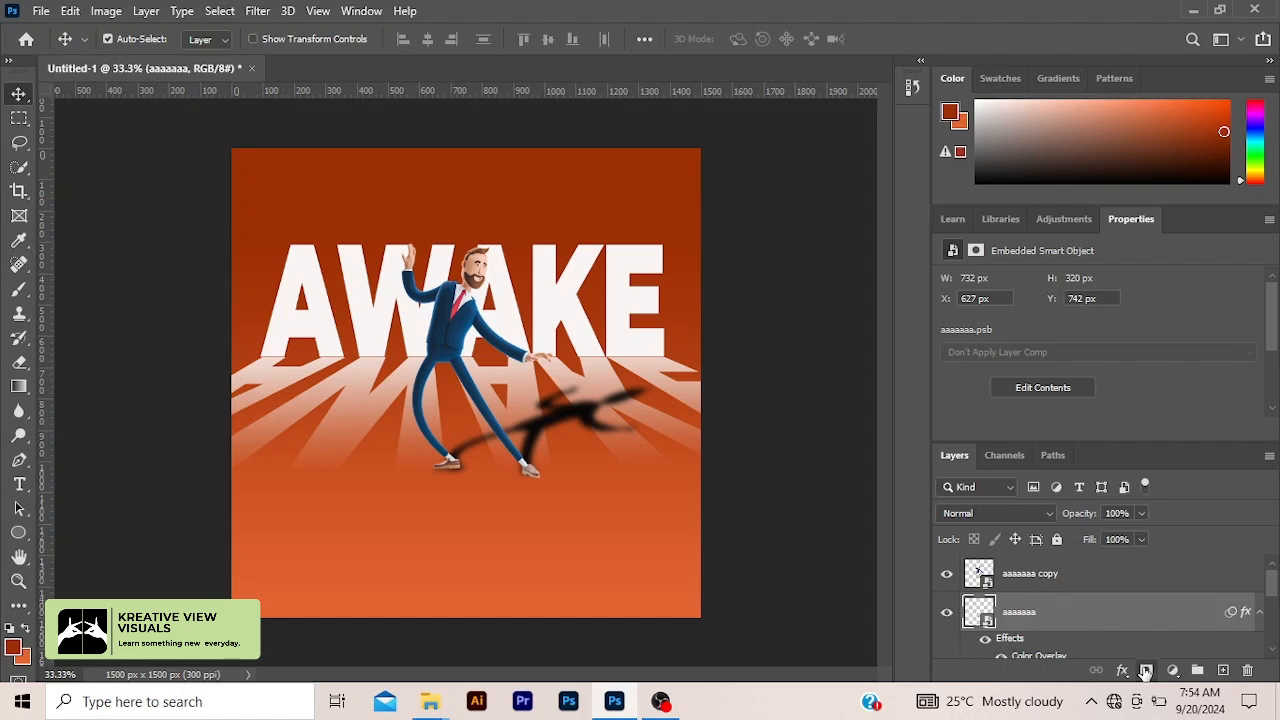
# Add a layer mask to the figure's shadow and fade its far end with a soft black brush at size 600
pyautogui.click(1146, 671)
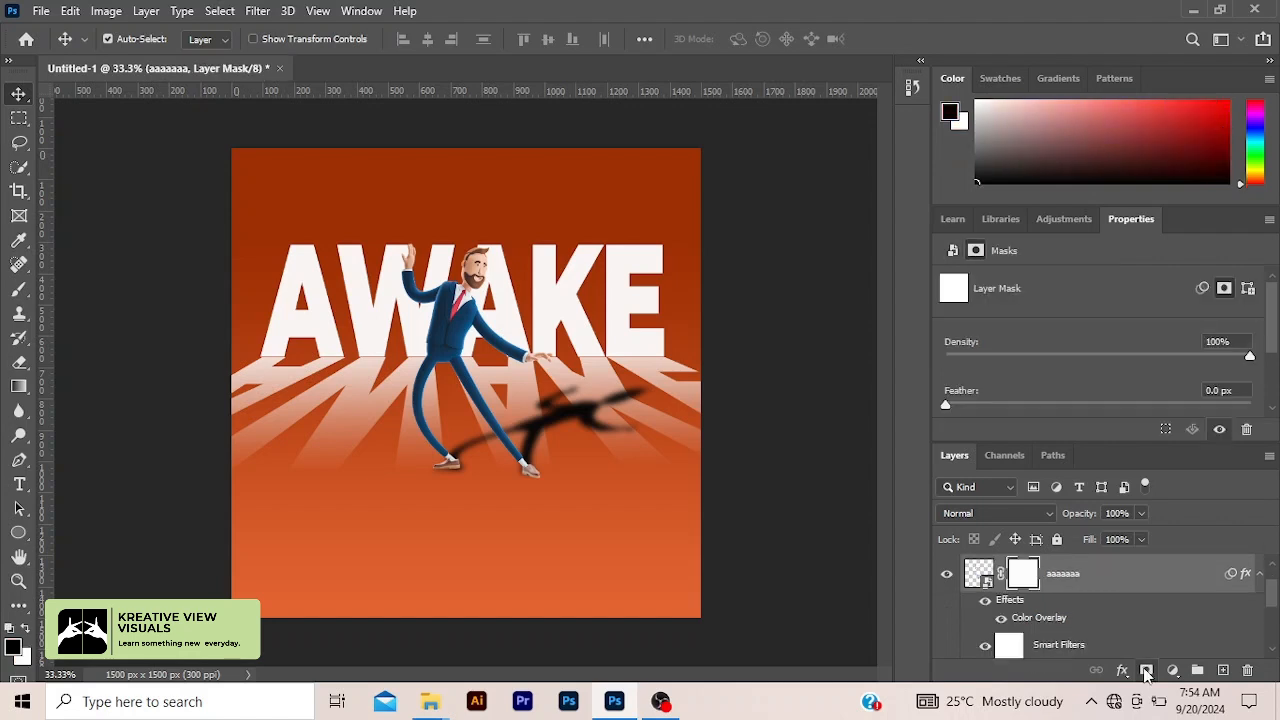
pyautogui.click(20, 290)
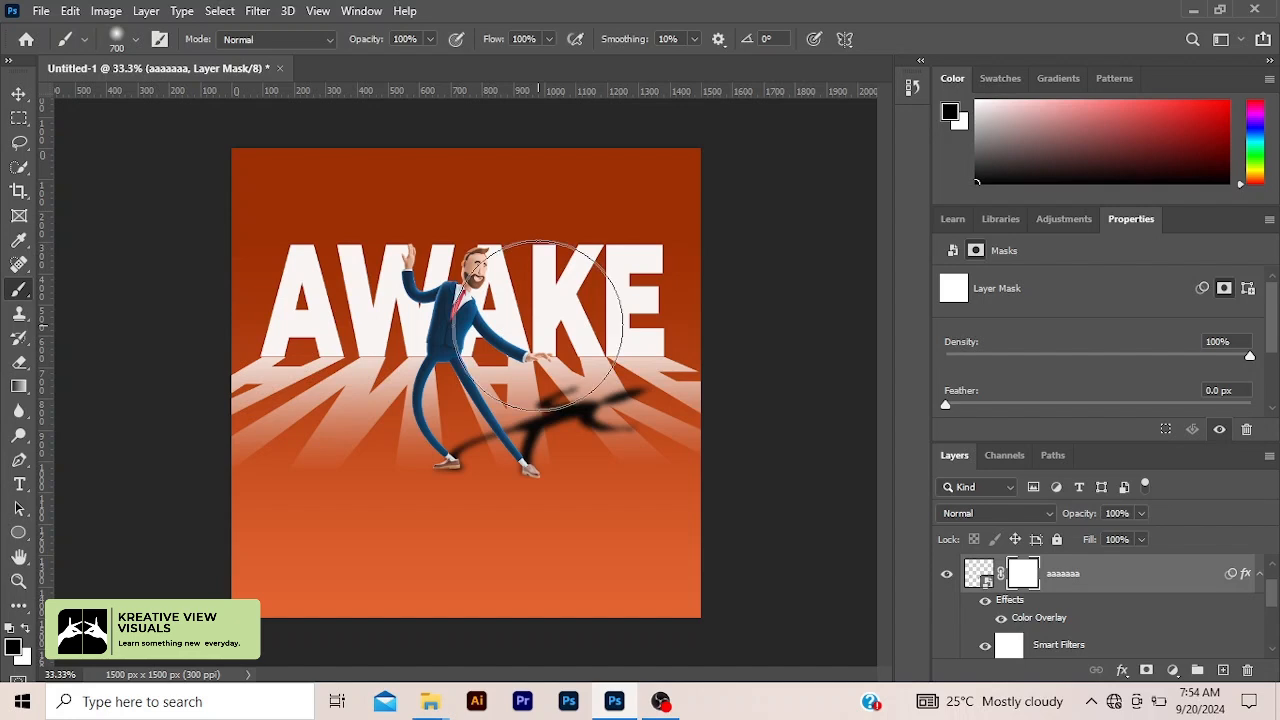
pyautogui.press('[')
pyautogui.press('[')
pyautogui.press('[')
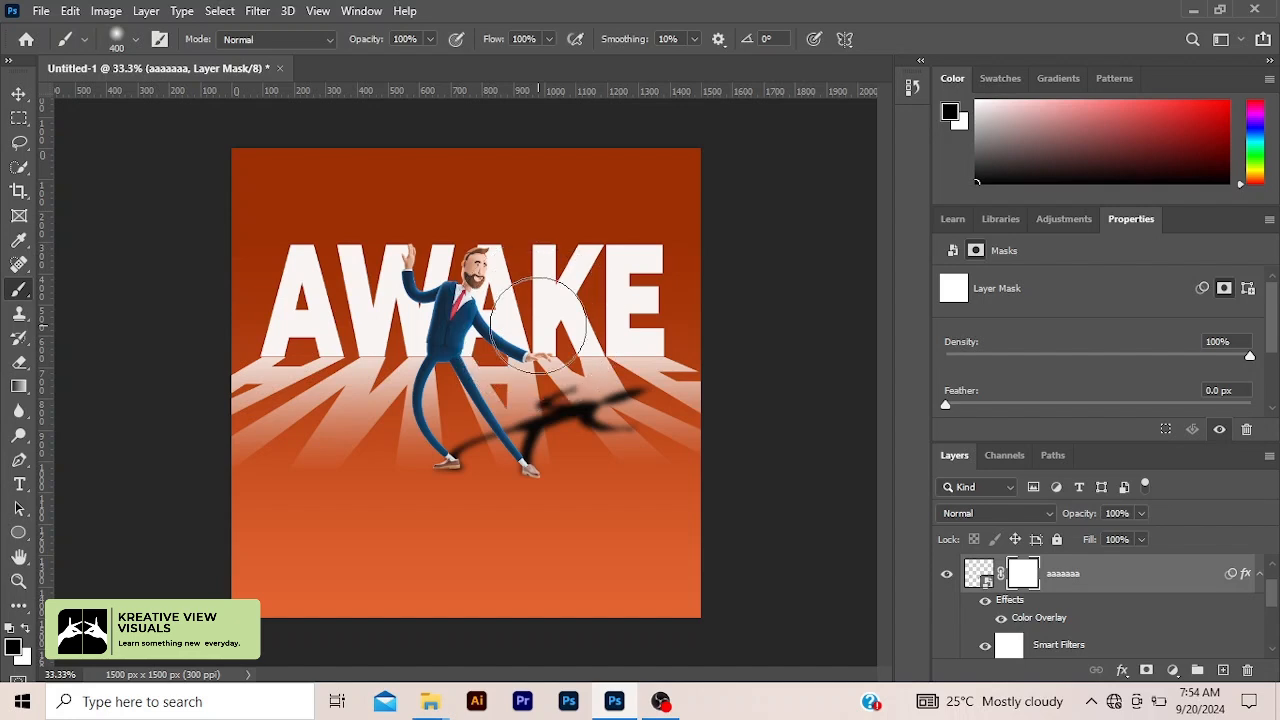
pyautogui.press(']')
pyautogui.press(']')
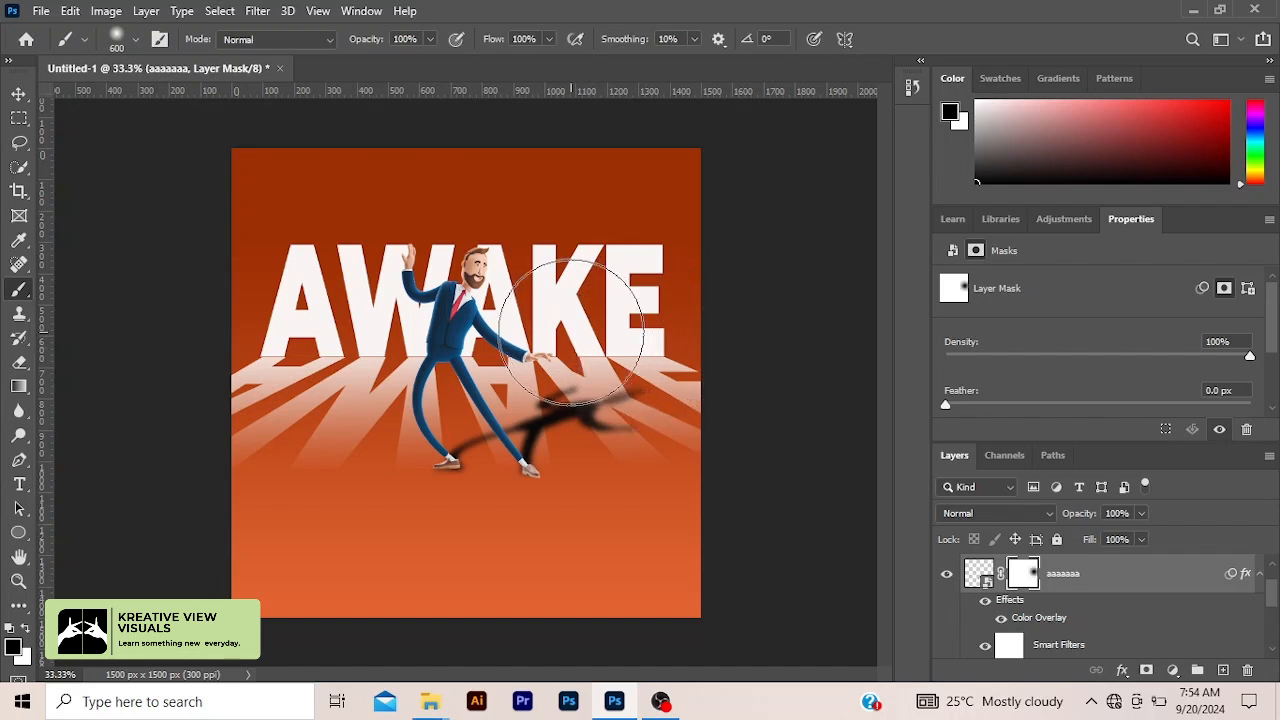
pyautogui.click(572, 332)
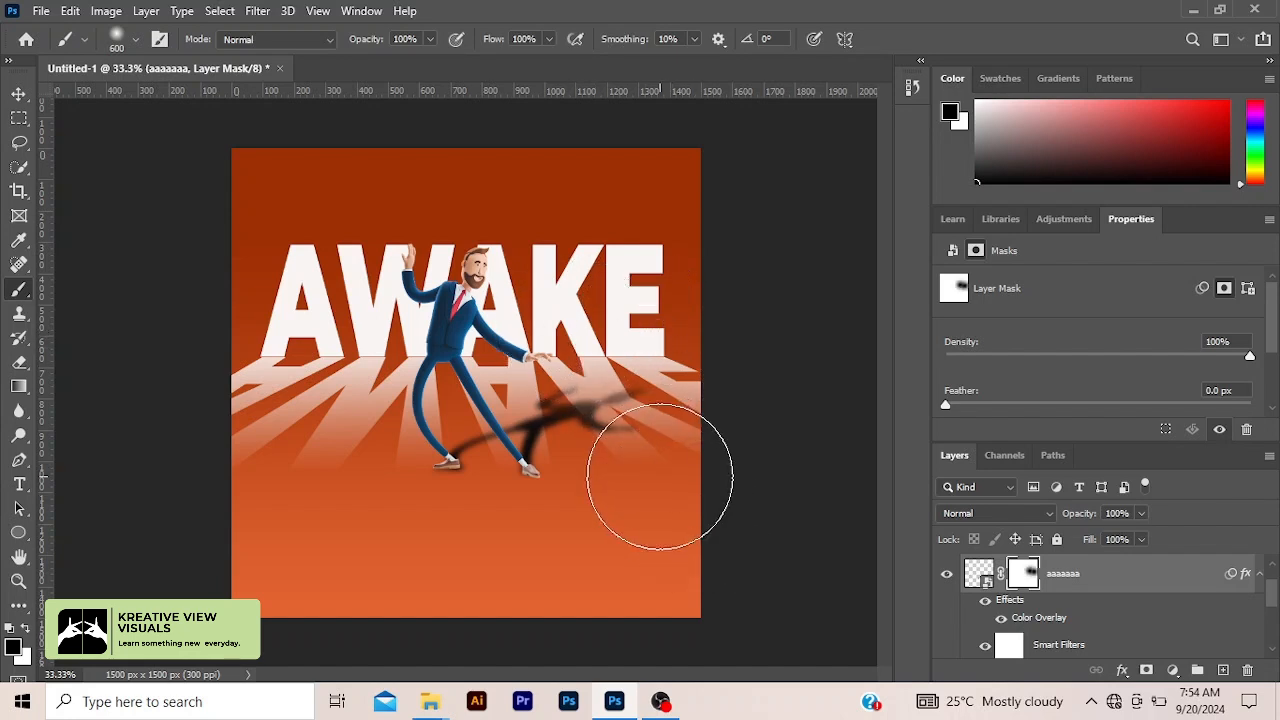
pyautogui.click(660, 476)
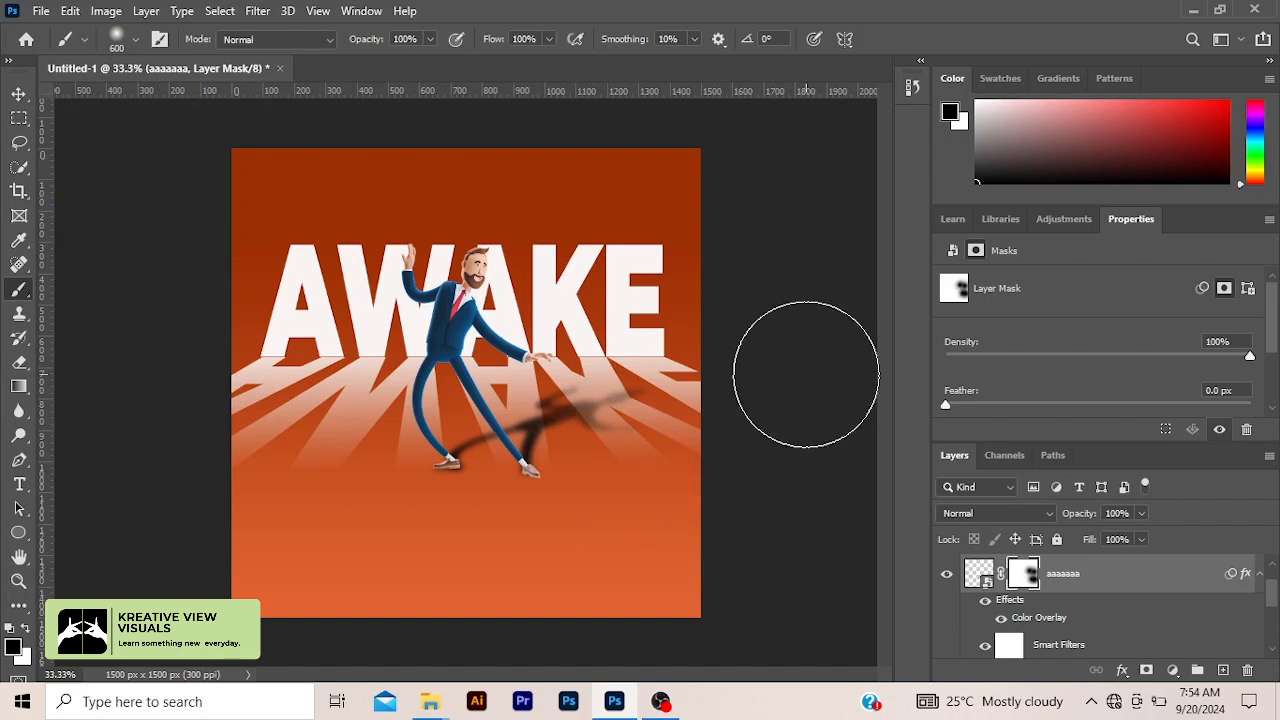
pyautogui.press('v')
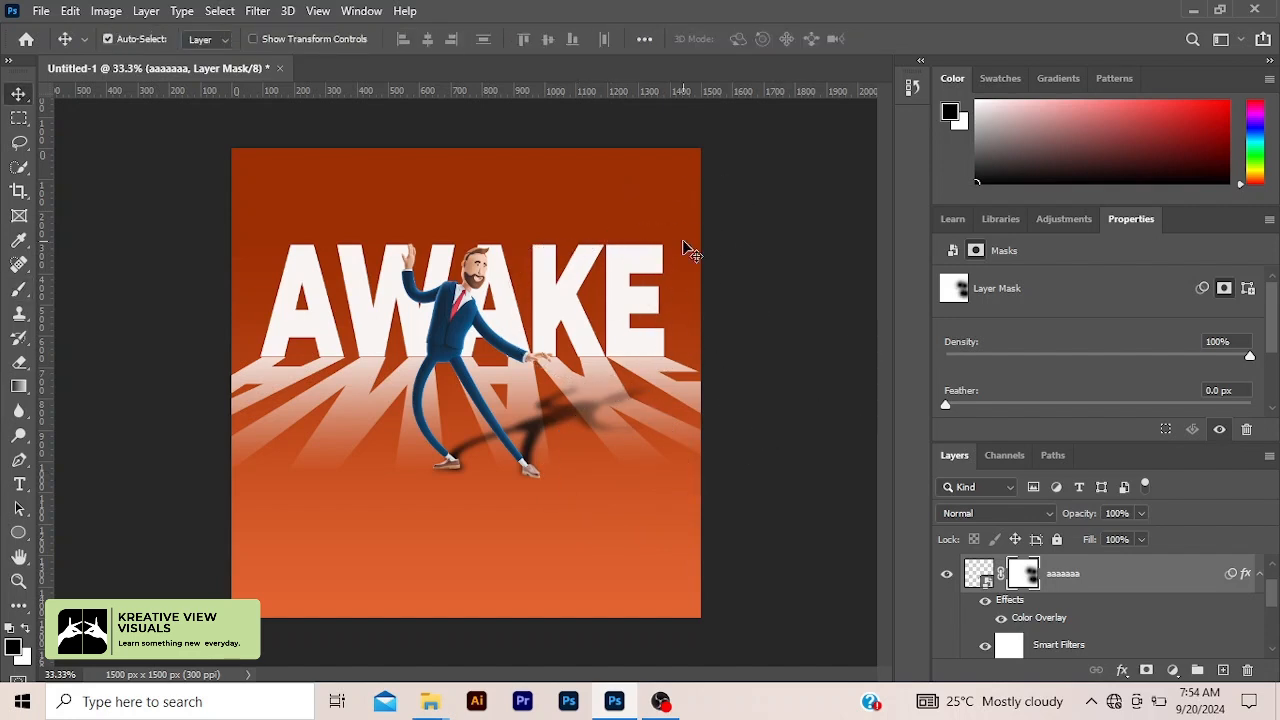
# Add the white text line "STAY AWAKE, STAY SAFE" below the figure in Montserrat Black at 28.26 pt
pyautogui.press('ctrl')
pyautogui.scroll(1, 727, 307)
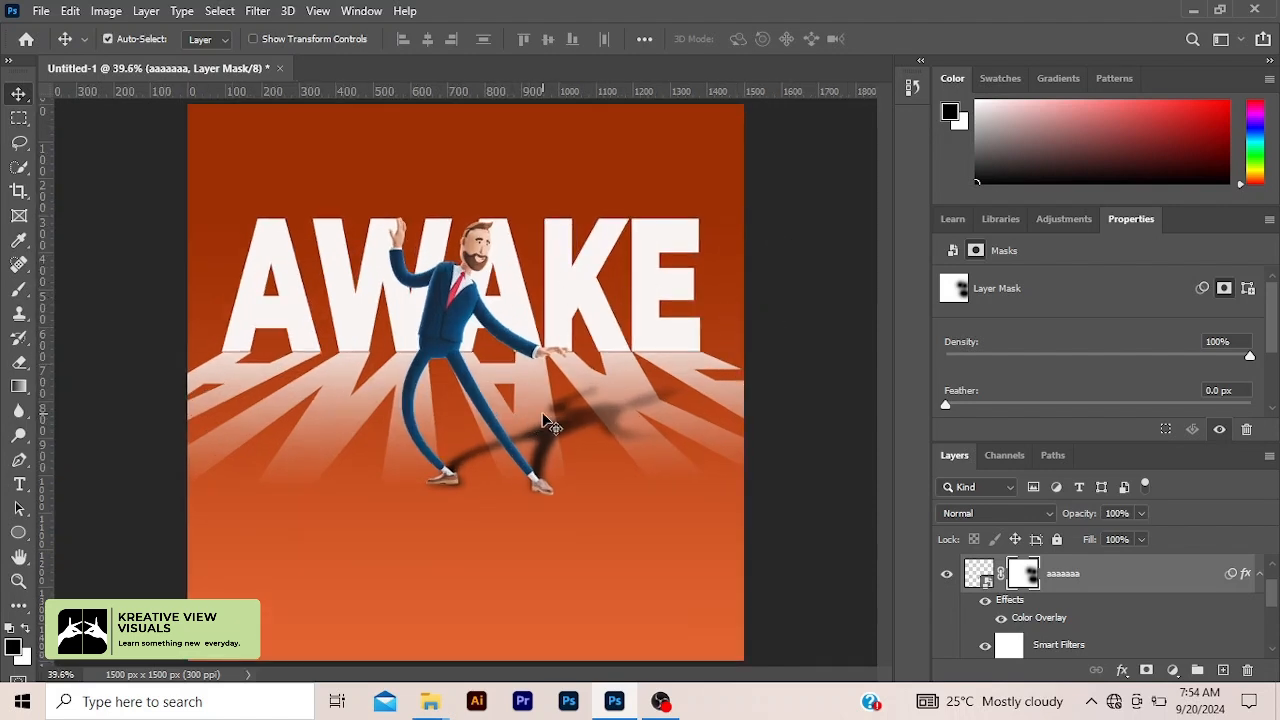
pyautogui.click(822, 541)
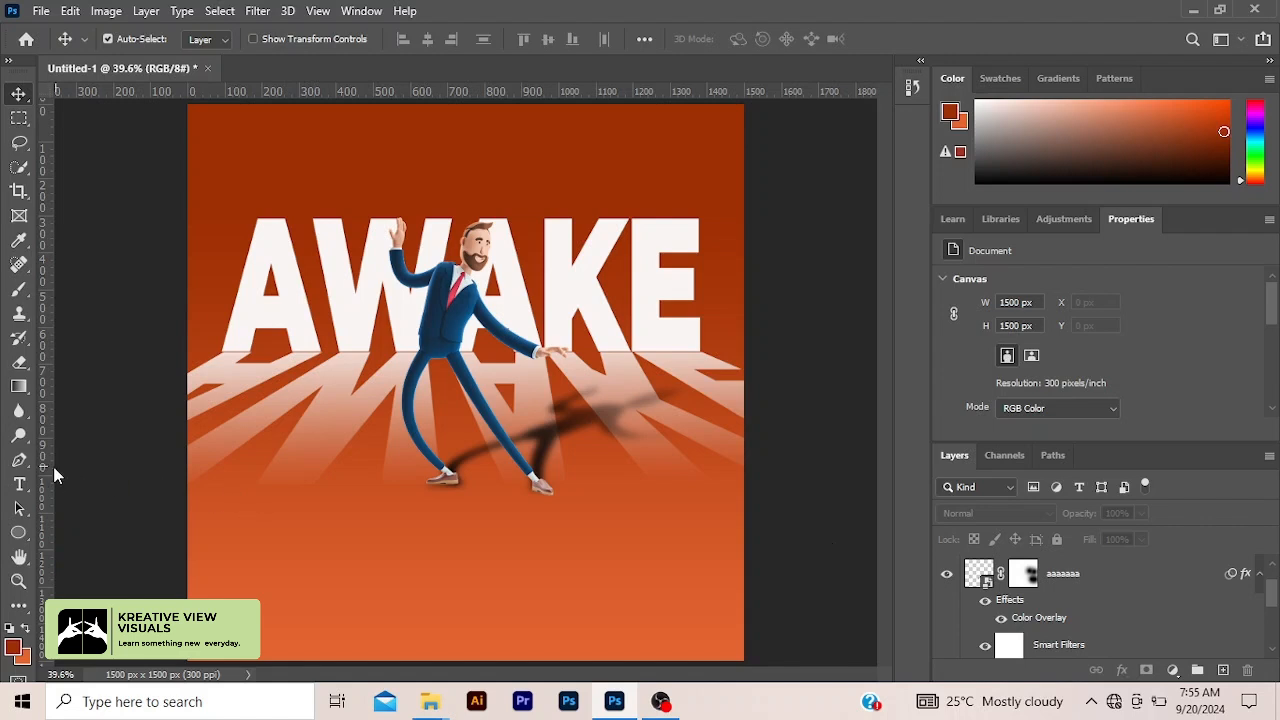
pyautogui.click(18, 487)
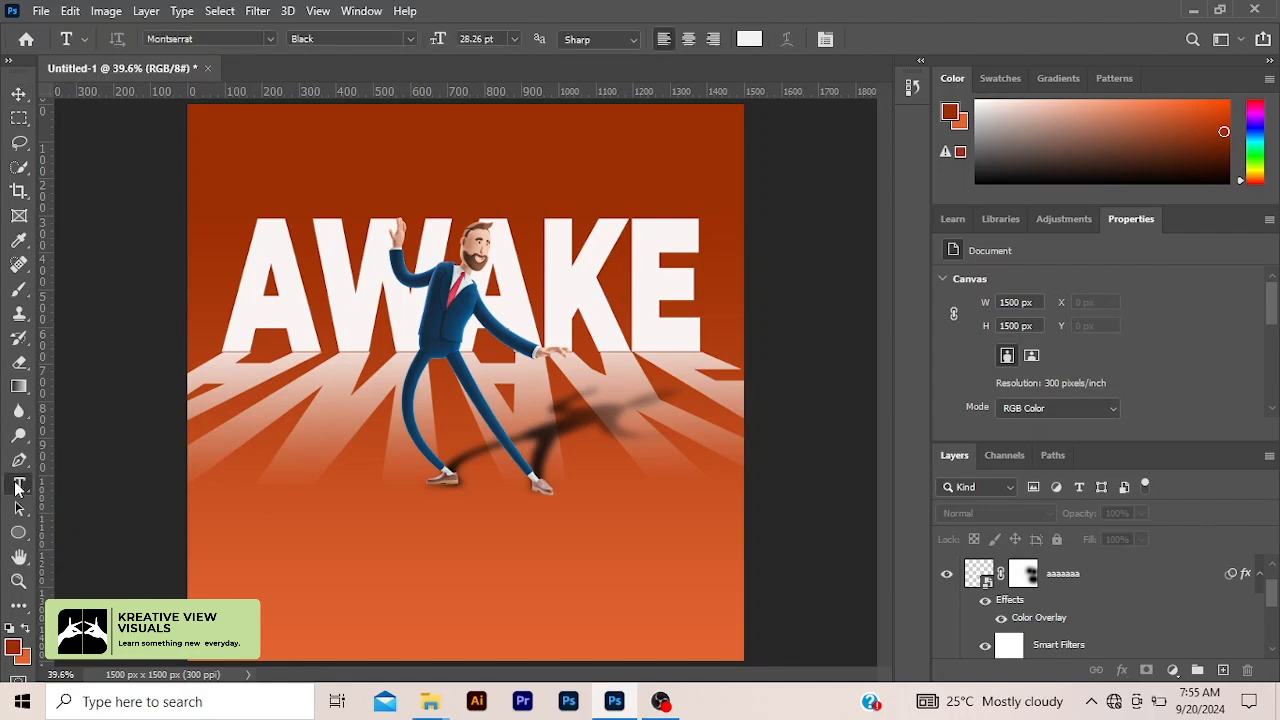
pyautogui.click(350, 545)
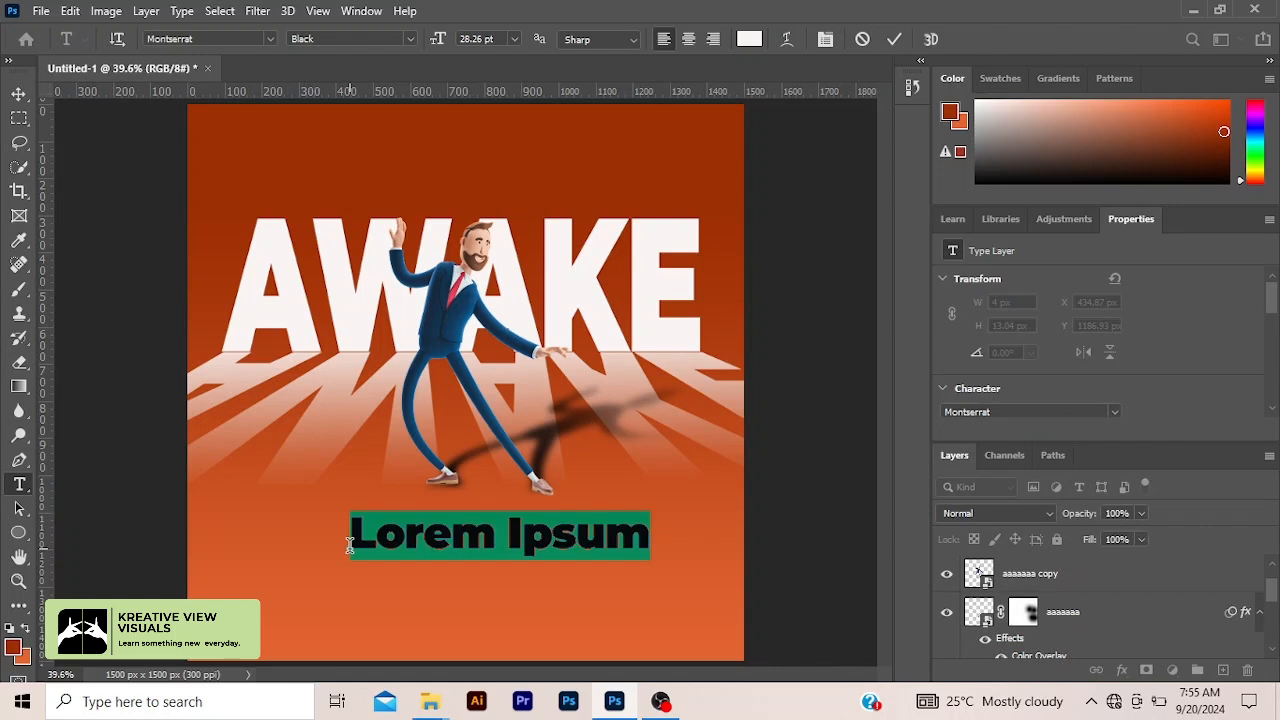
pyautogui.write('STAW')
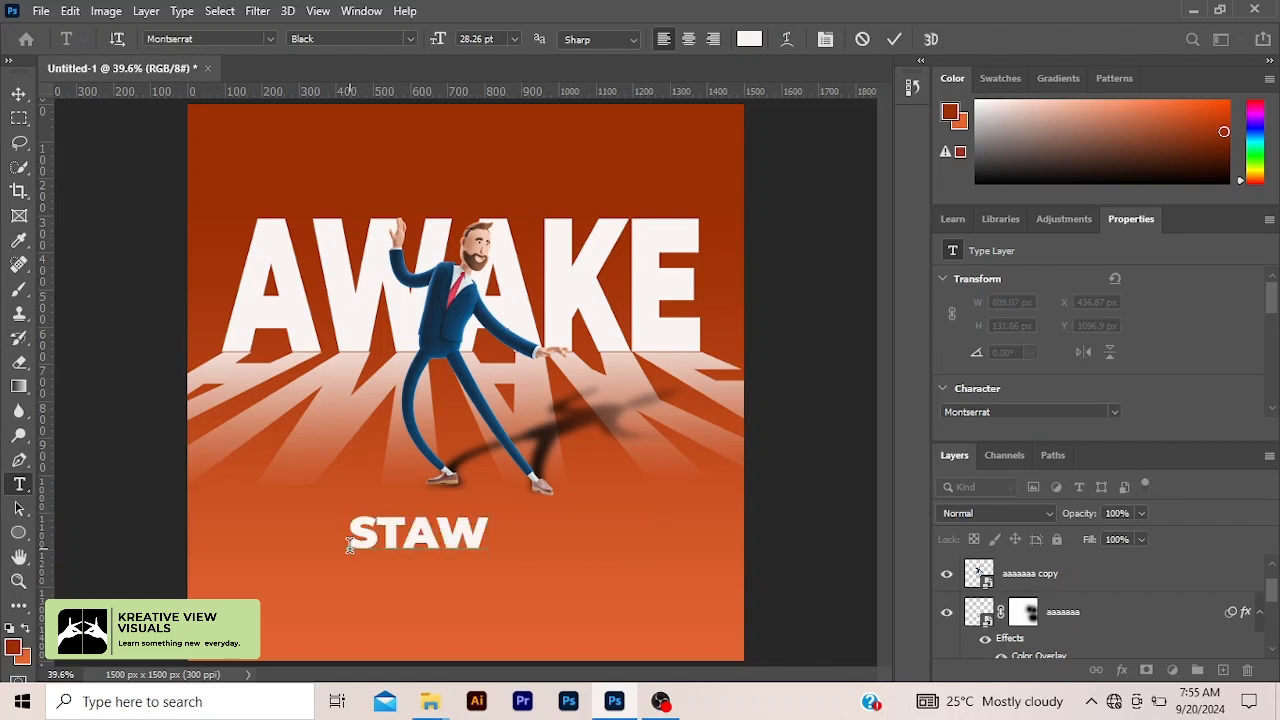
pyautogui.press('BackSpace')
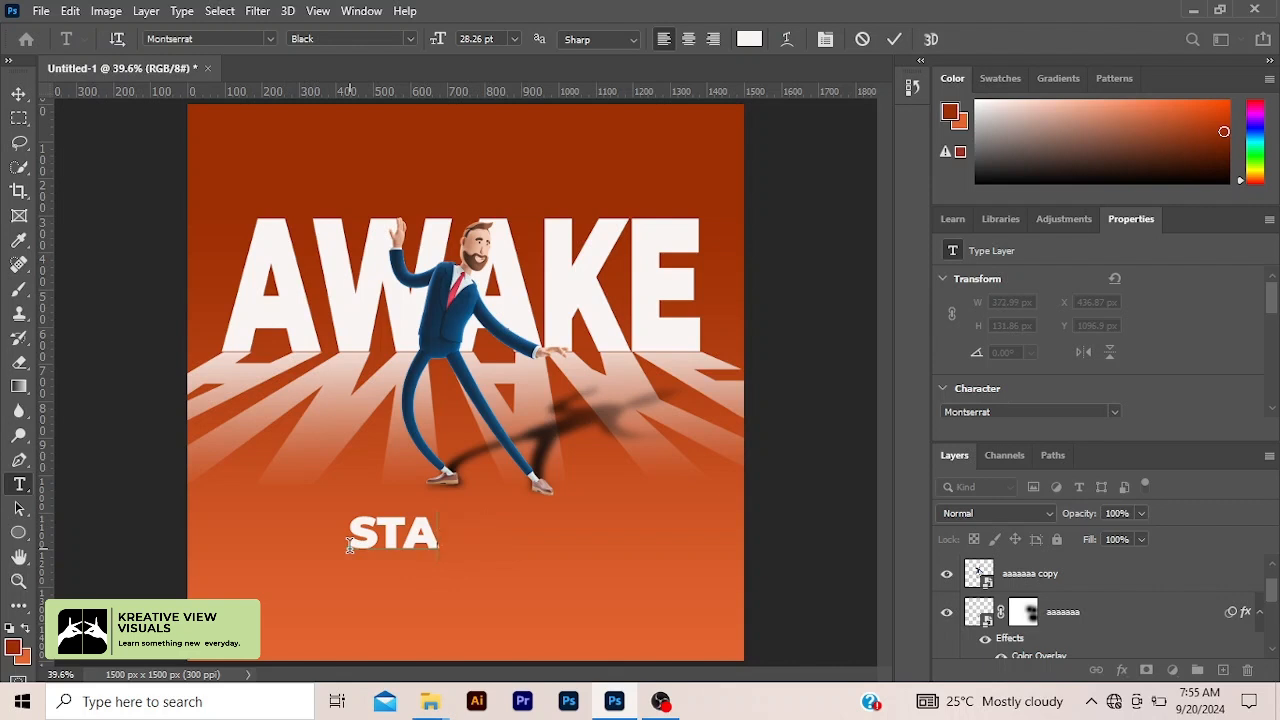
pyautogui.write('Y AWA')
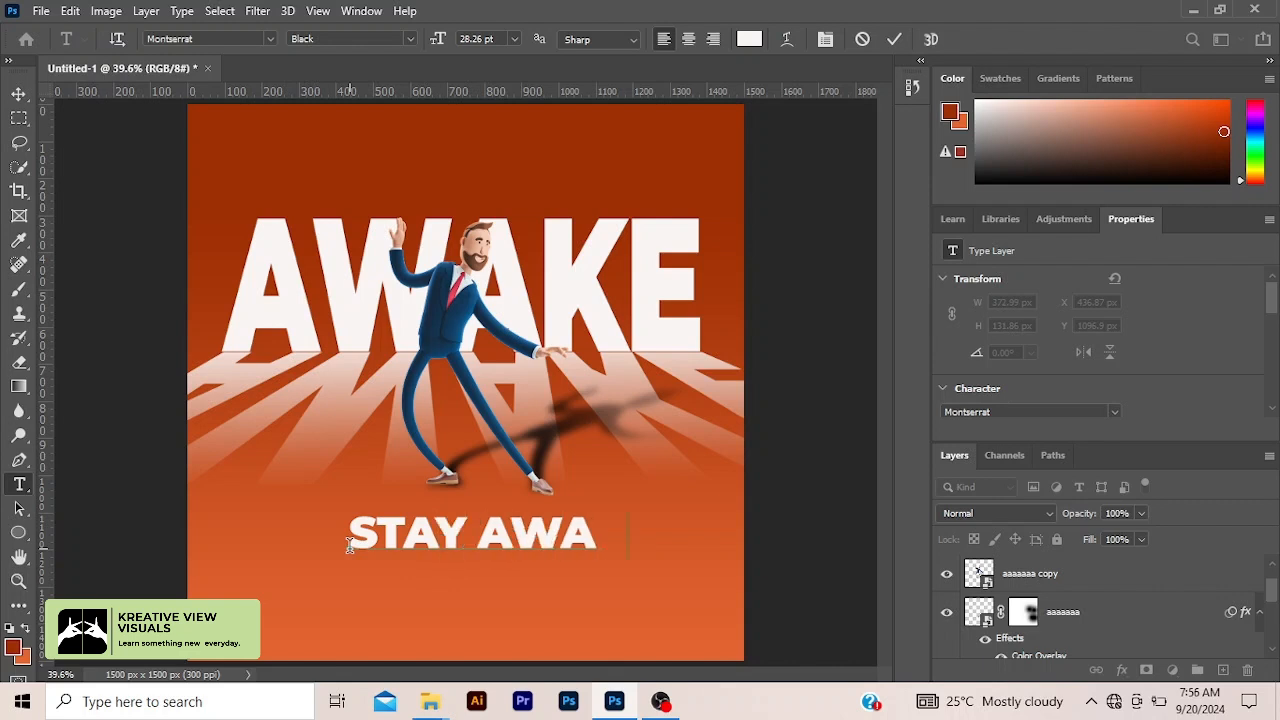
pyautogui.write('KE')
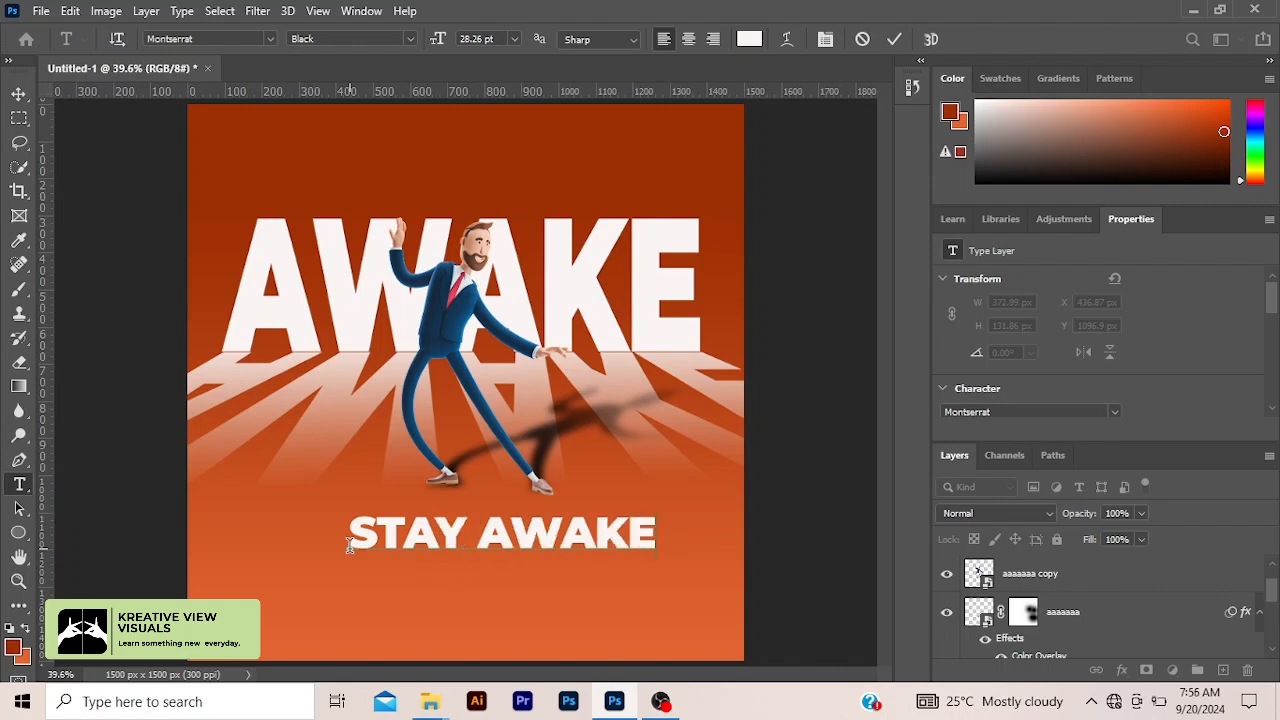
pyautogui.write(',')
pyautogui.write(' STAY AW')
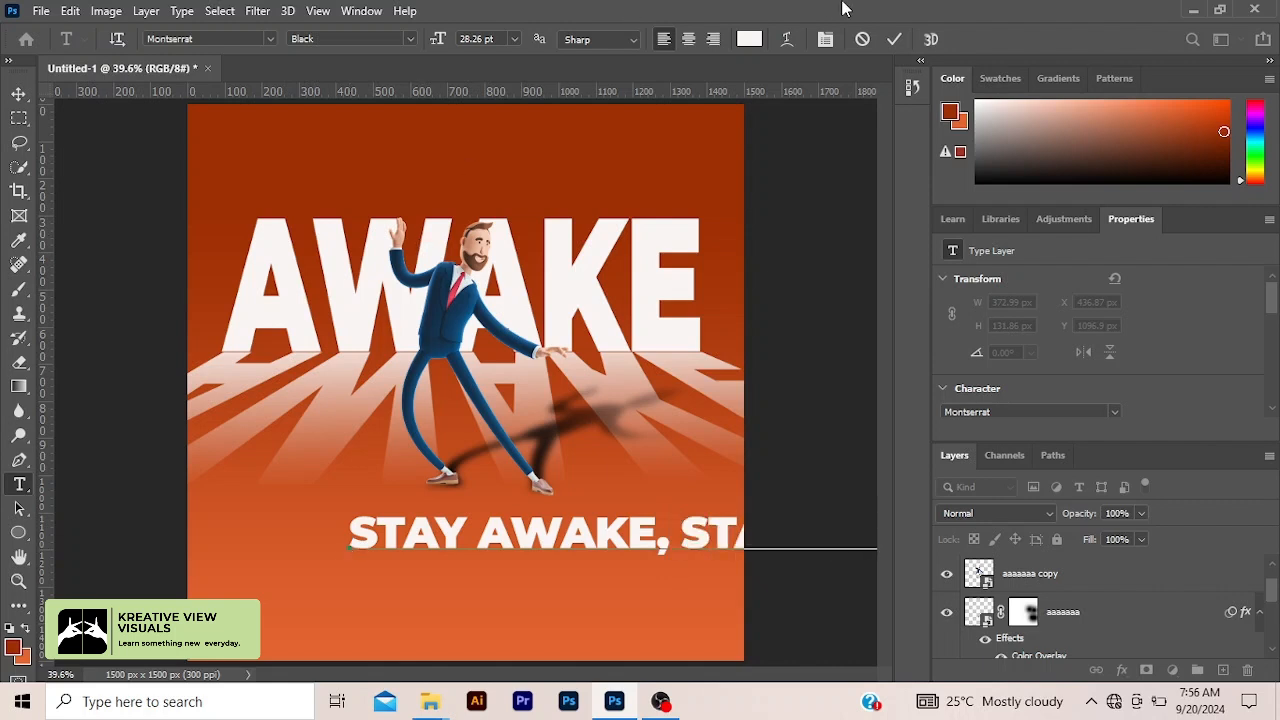
pyautogui.click(889, 42)
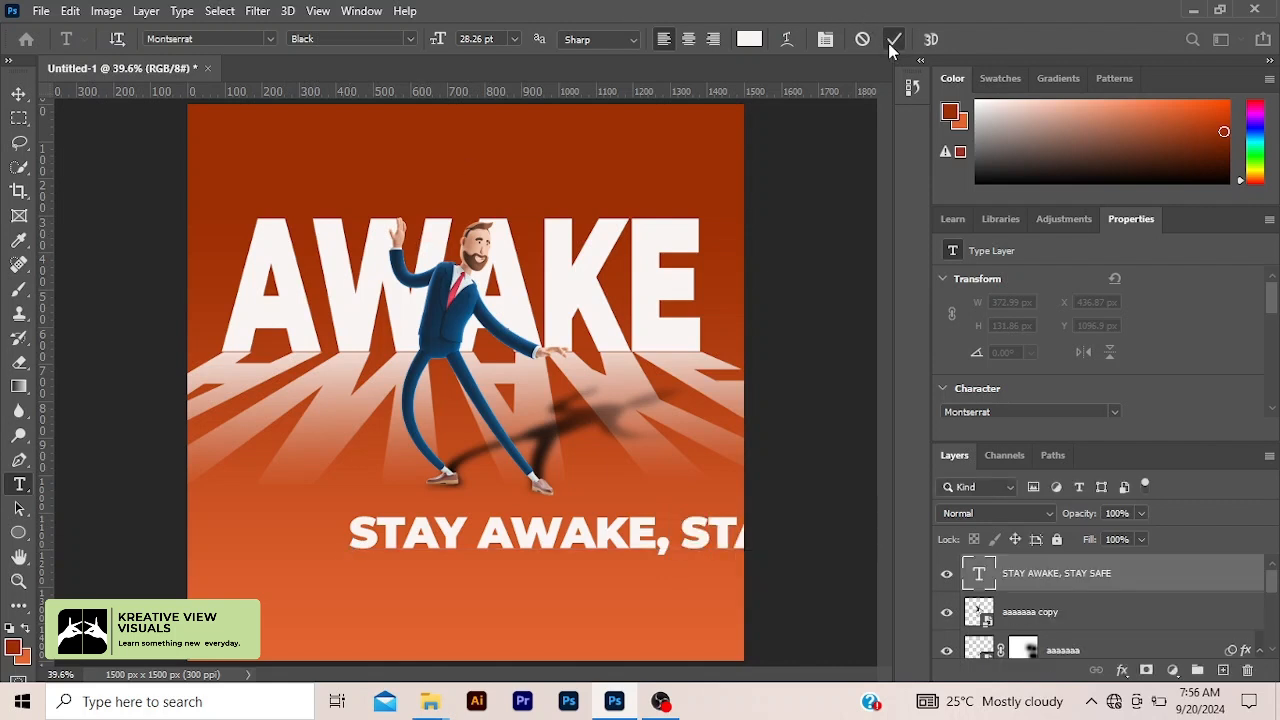
# Reduce the font size of the "STAY AWAKE, STAY SAFE" tagline to 16 pt
pyautogui.doubleClick(978, 574)
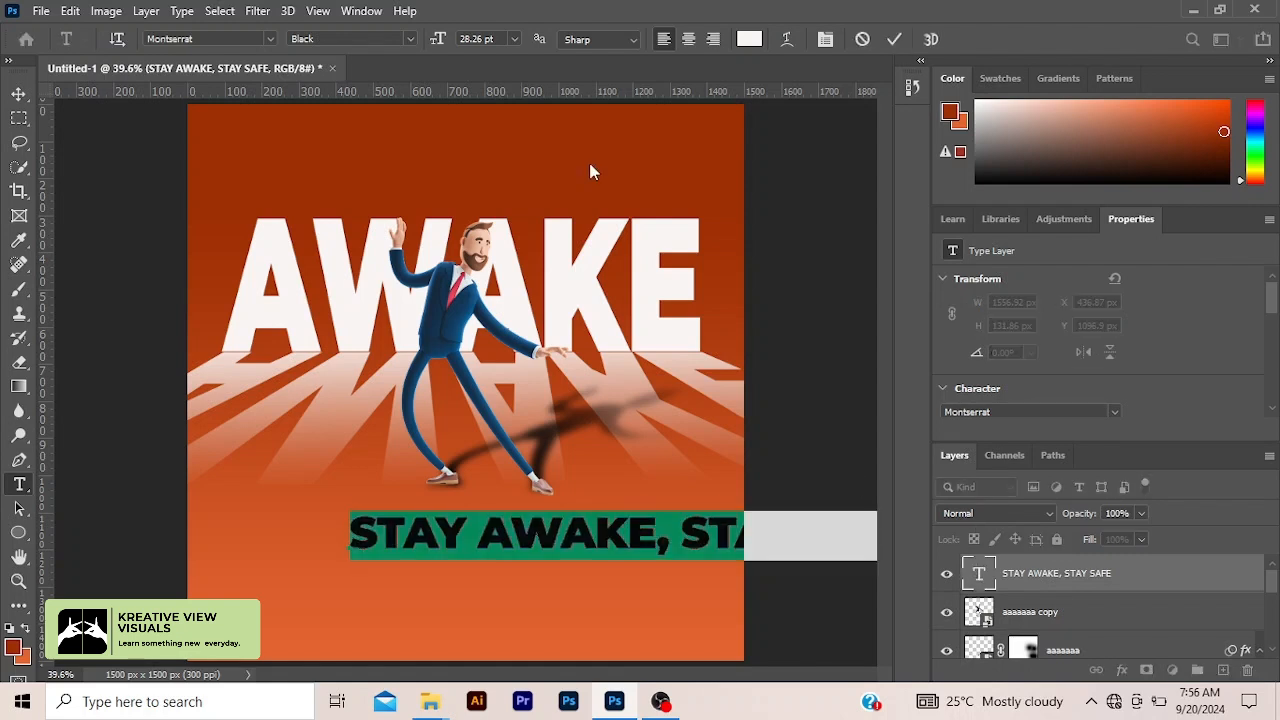
pyautogui.click(513, 39)
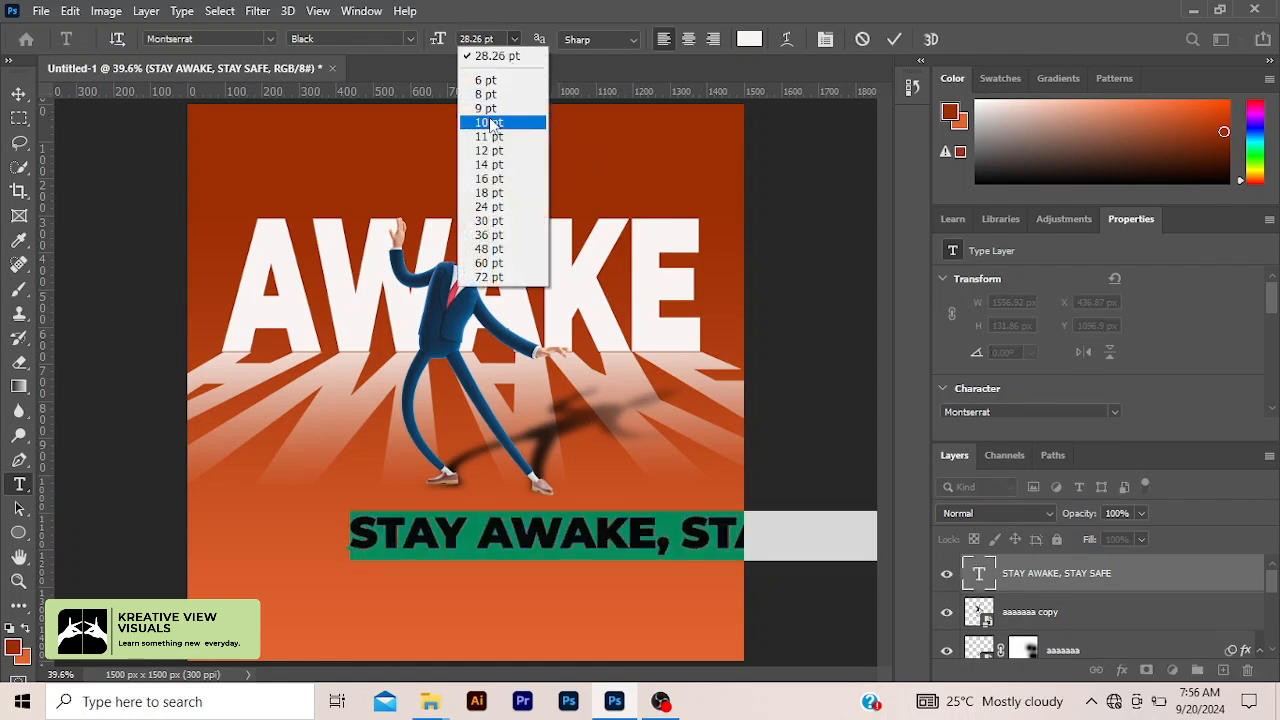
pyautogui.click(489, 178)
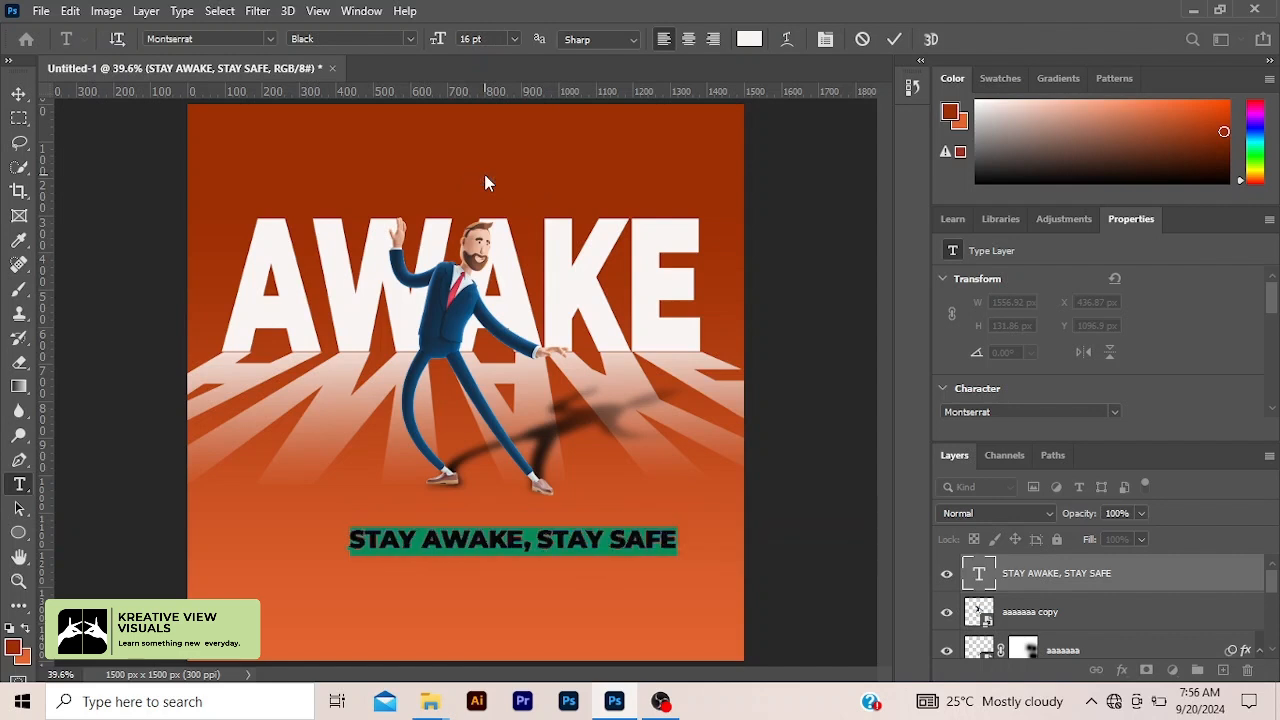
pyautogui.click(894, 39)
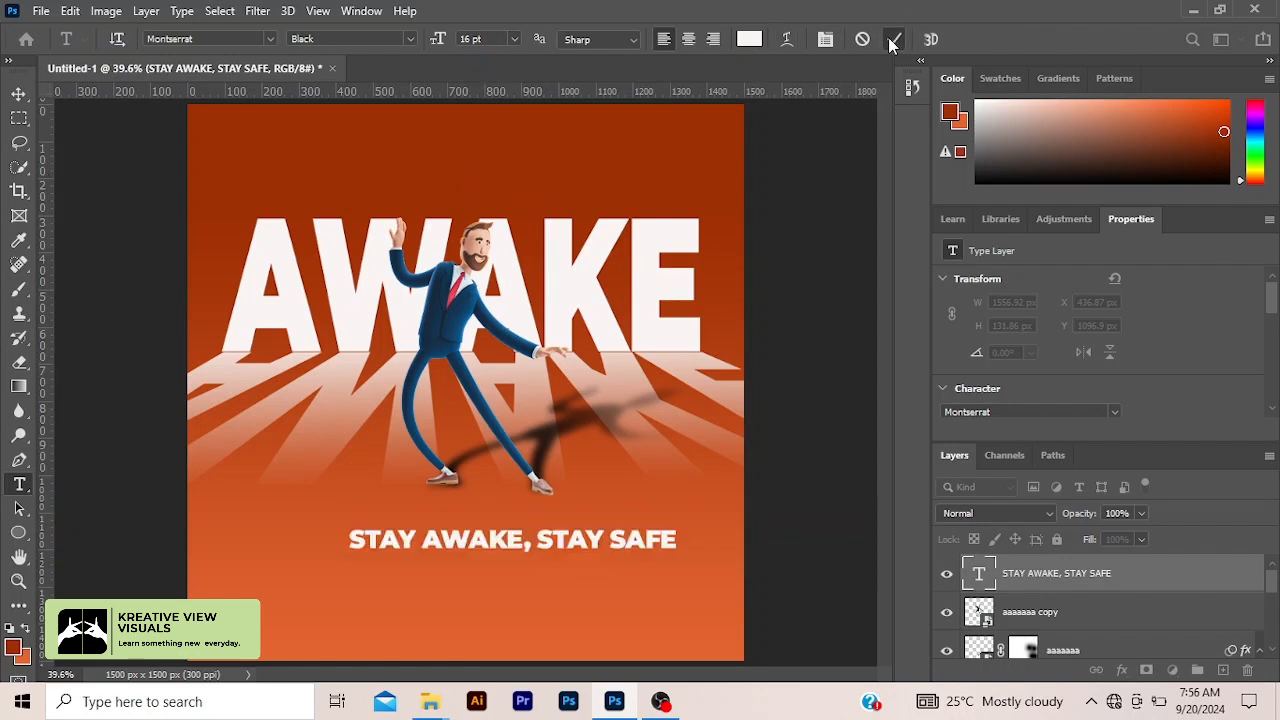
# Change the text color of the "STAY AWAKE, STAY SAFE" tagline to black
pyautogui.doubleClick(970, 578)
pyautogui.click(750, 39)
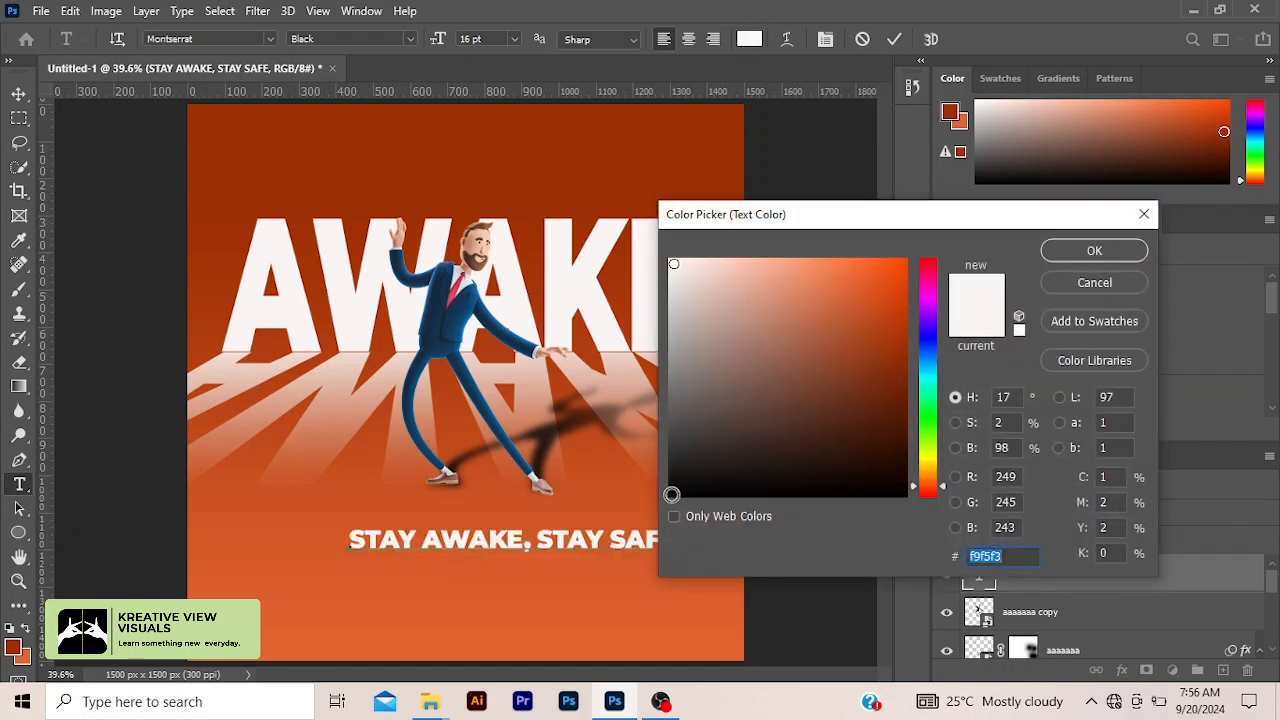
pyautogui.click(673, 494)
pyautogui.click(1080, 256)
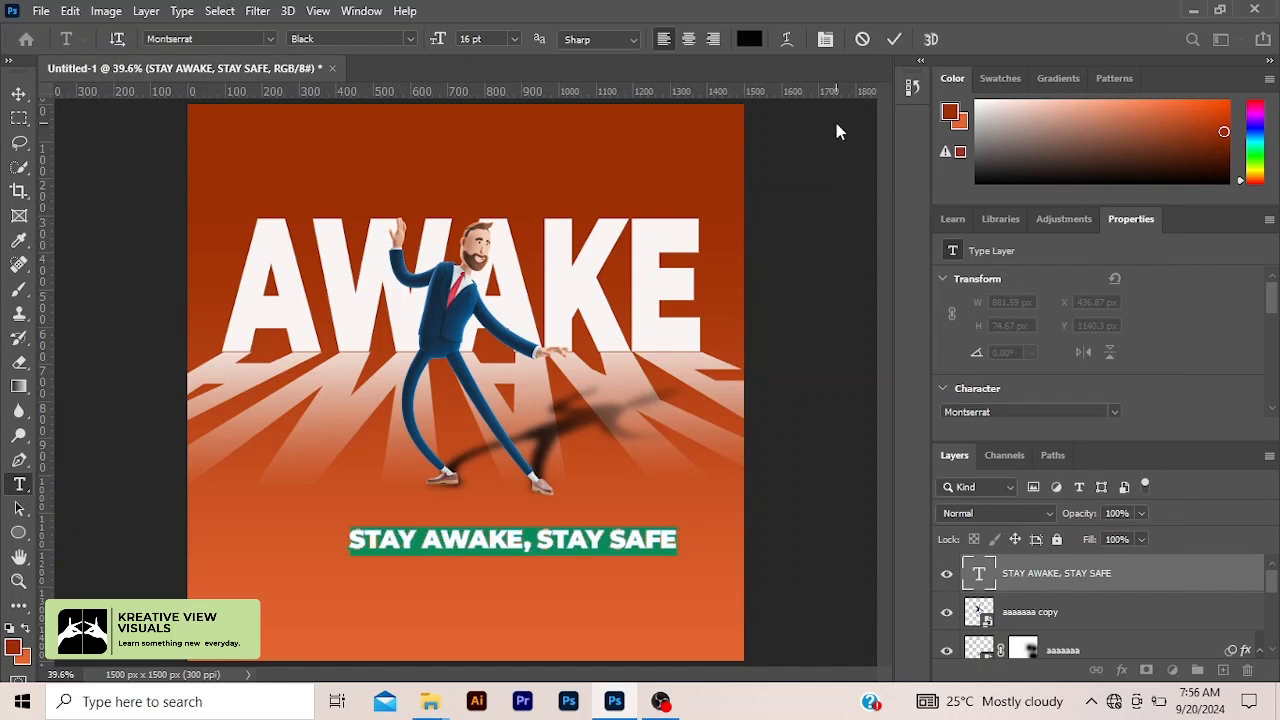
pyautogui.click(892, 42)
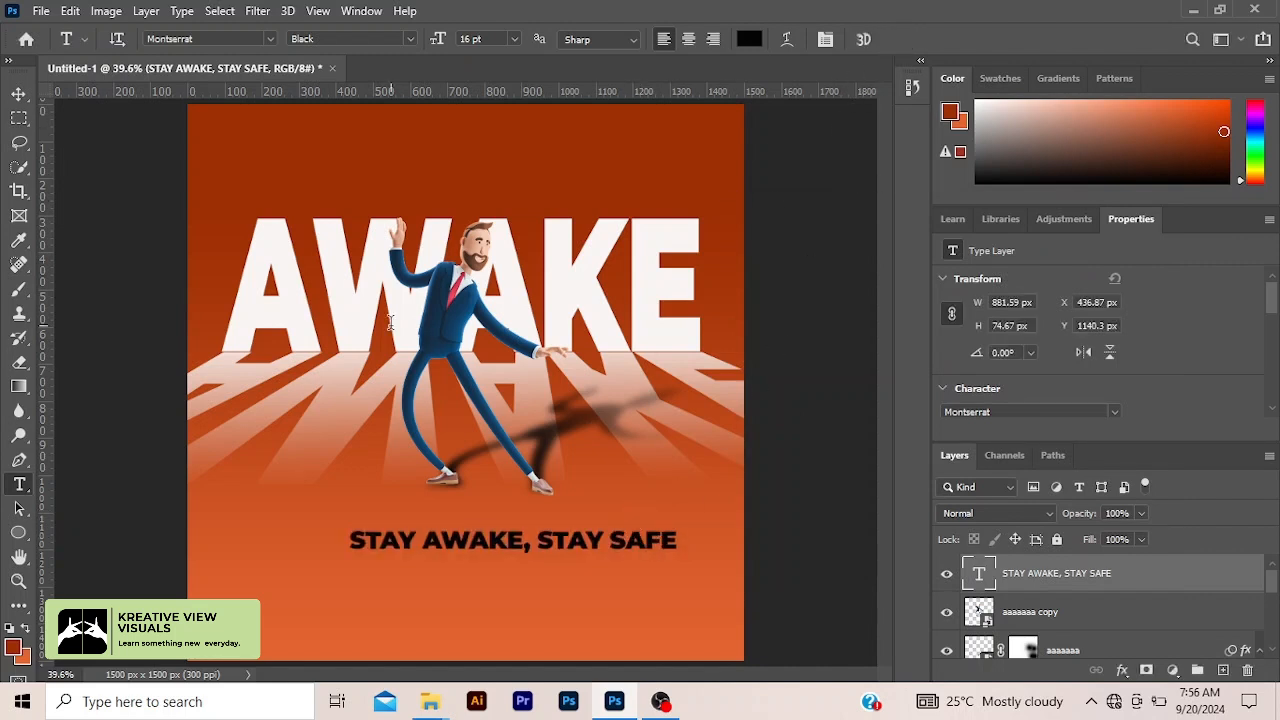
# Center the tagline horizontally on the canvas and clear the selection
pyautogui.click(18, 94)
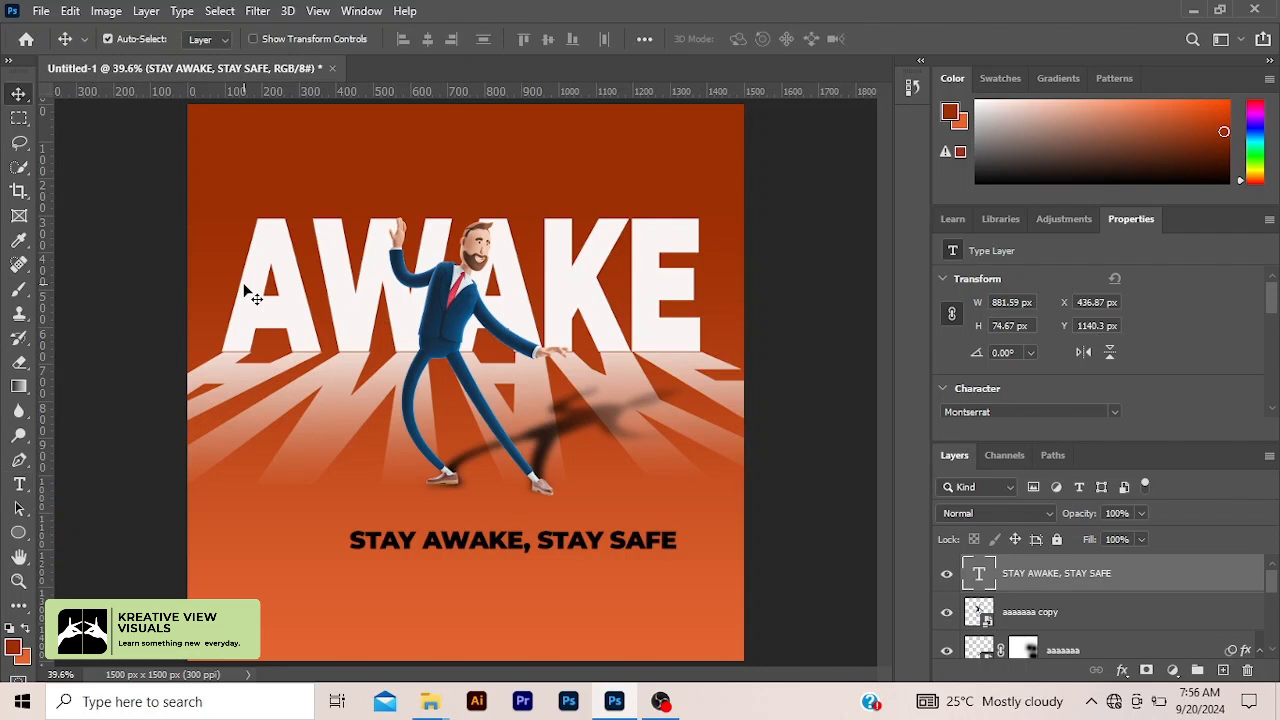
pyautogui.hotkey('ctrl', 'a')
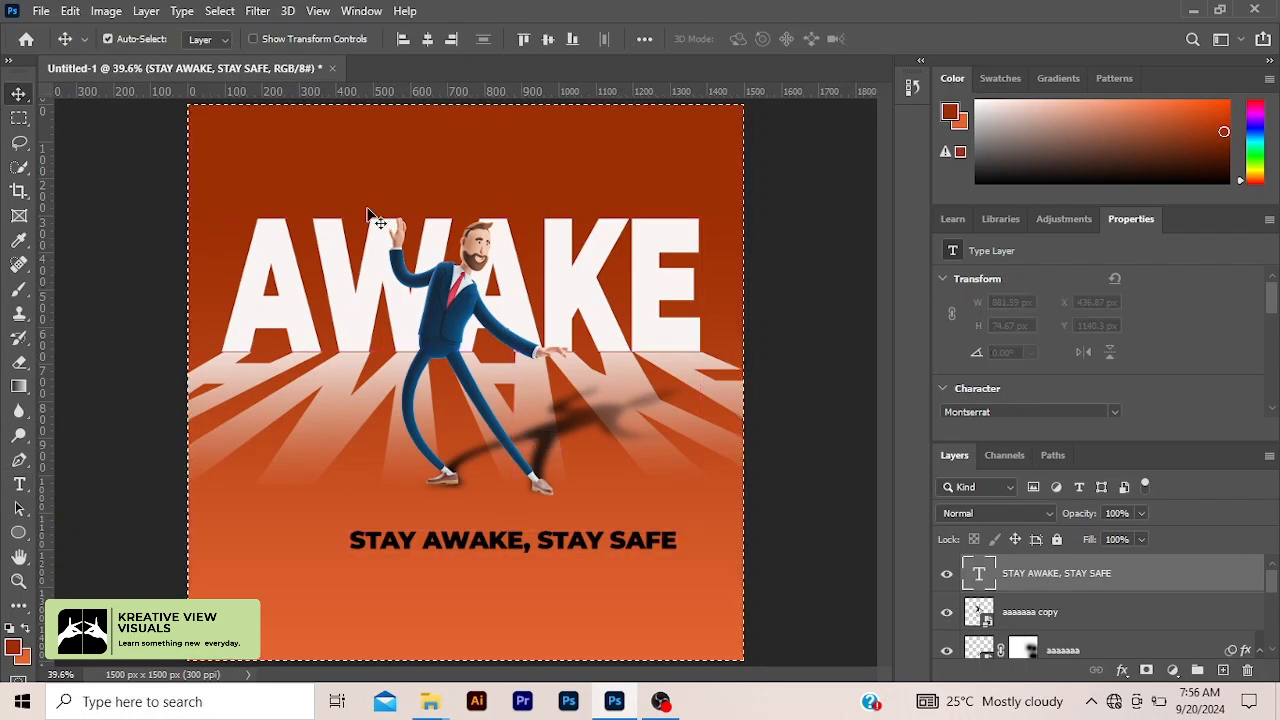
pyautogui.click(426, 39)
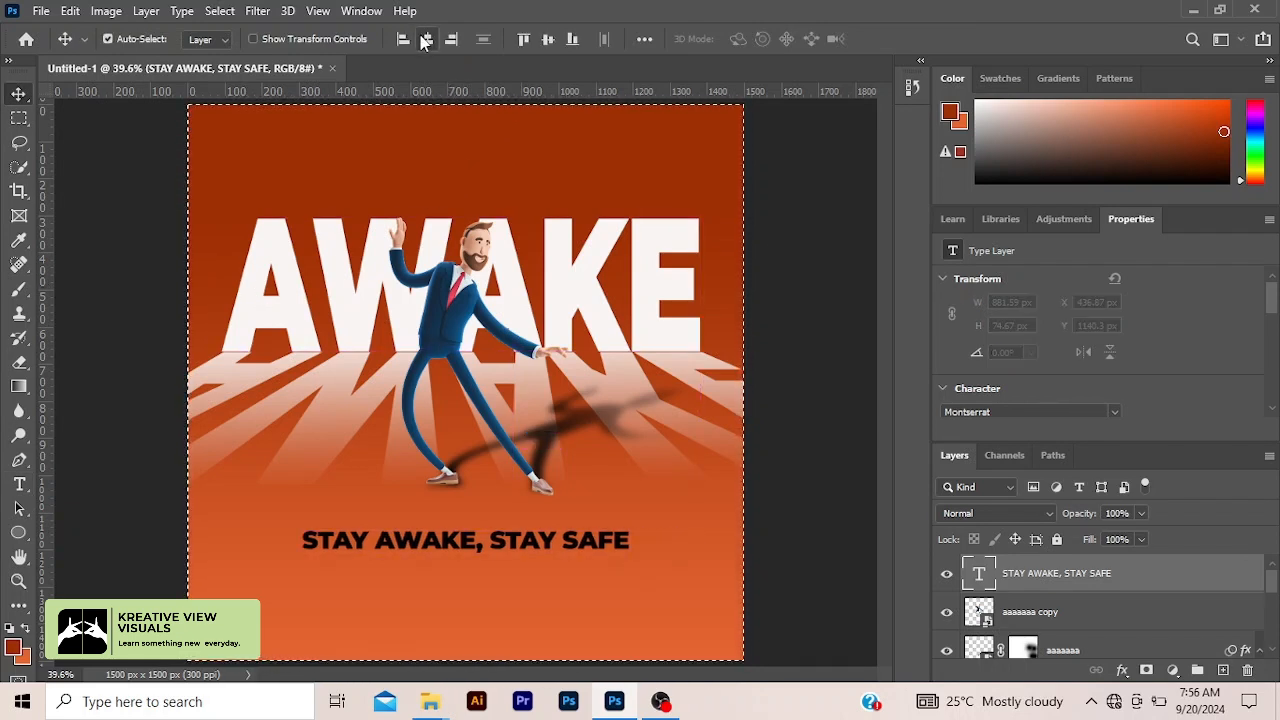
pyautogui.hotkey('ctrl', 'd')
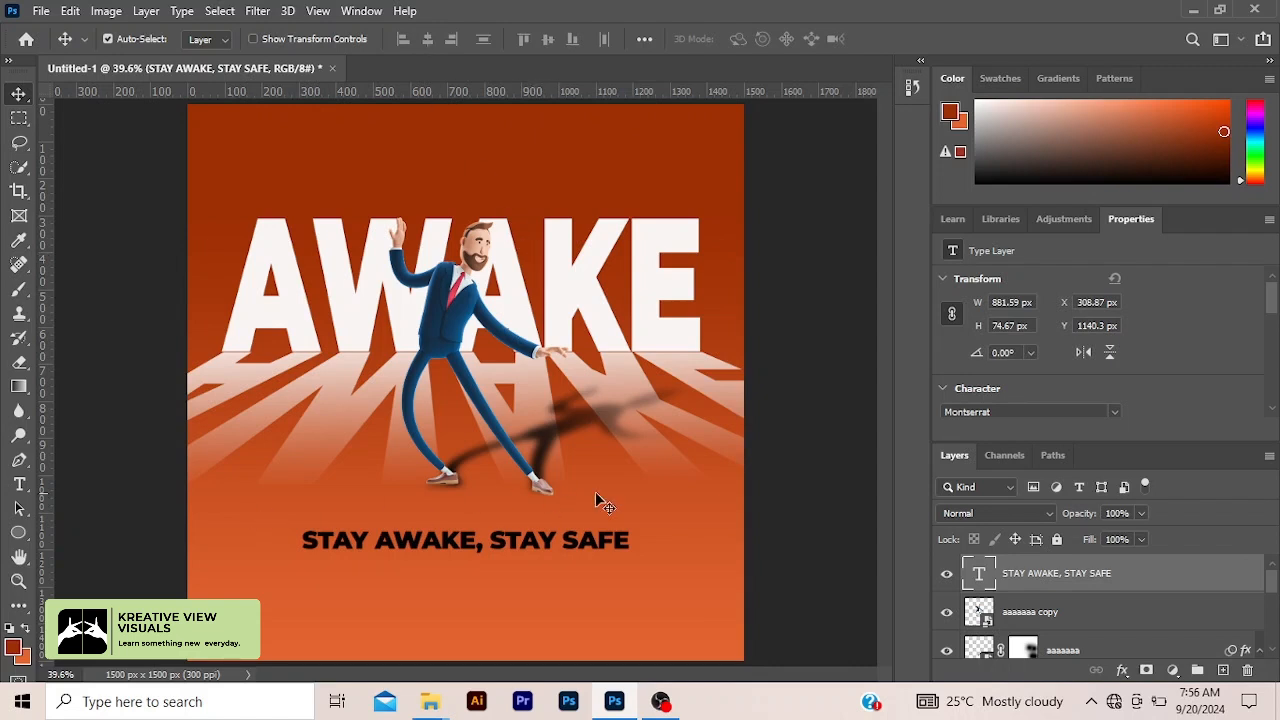
pyautogui.click(767, 503)
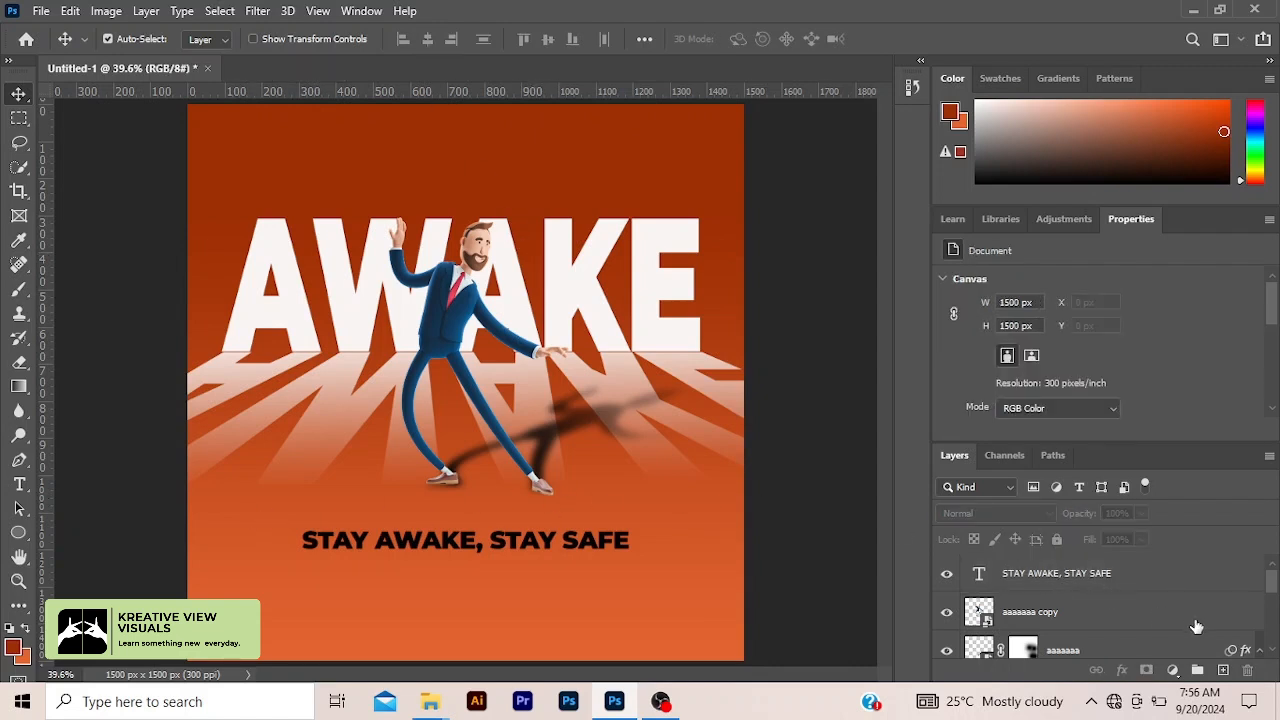
pyautogui.click(1224, 670)
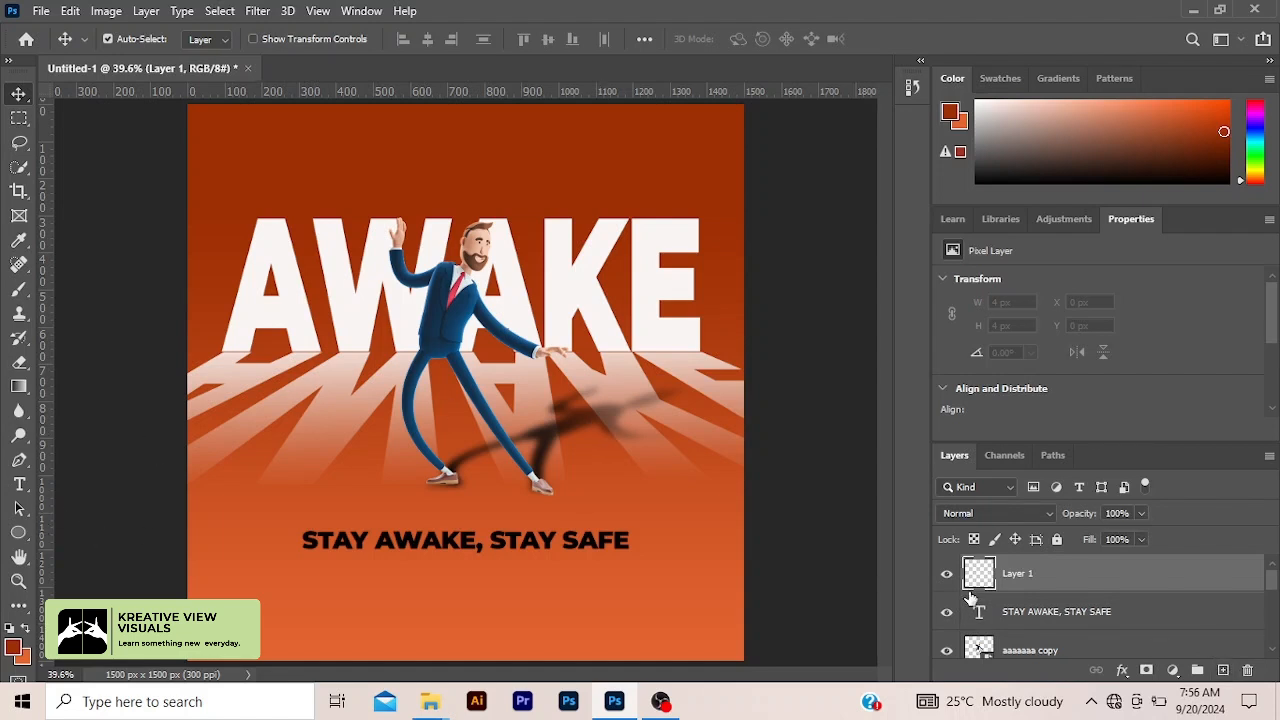
pyautogui.press('Delete')
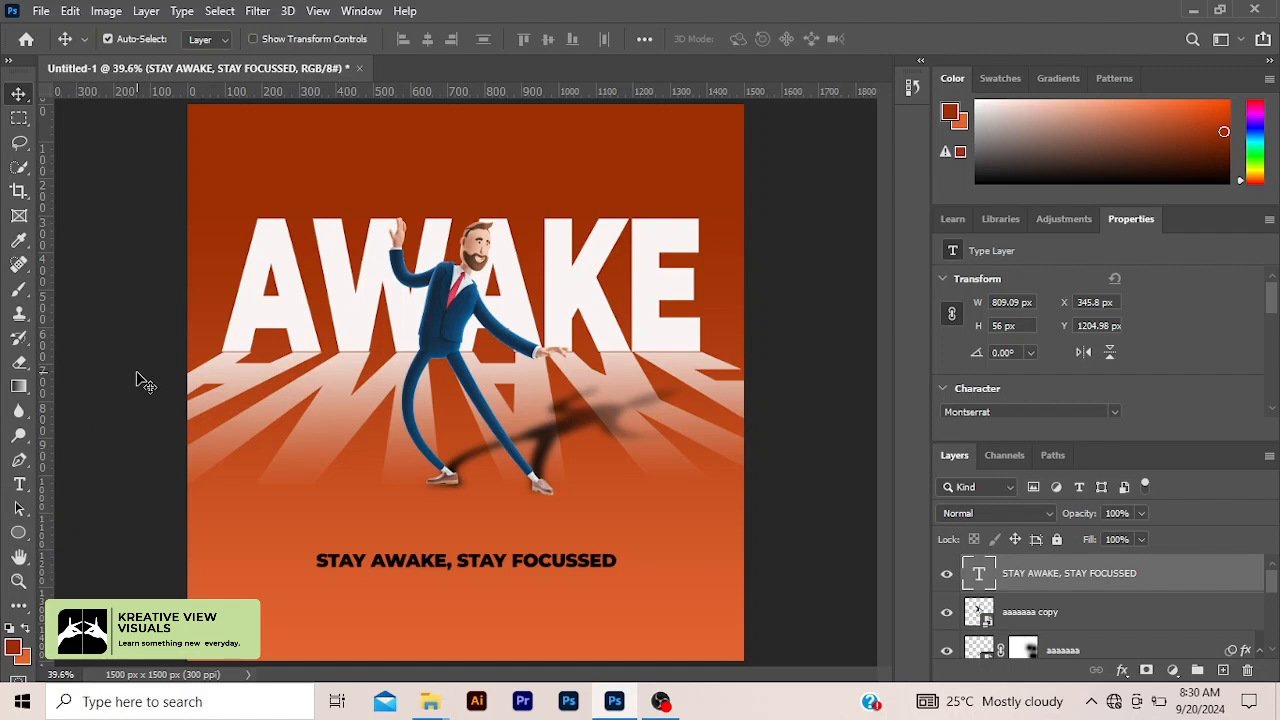
# Add a placeholder Lorem ipsum paragraph box about 932 by 146 px below the tagline, with the text at 9 pt
pyautogui.click(122, 390)
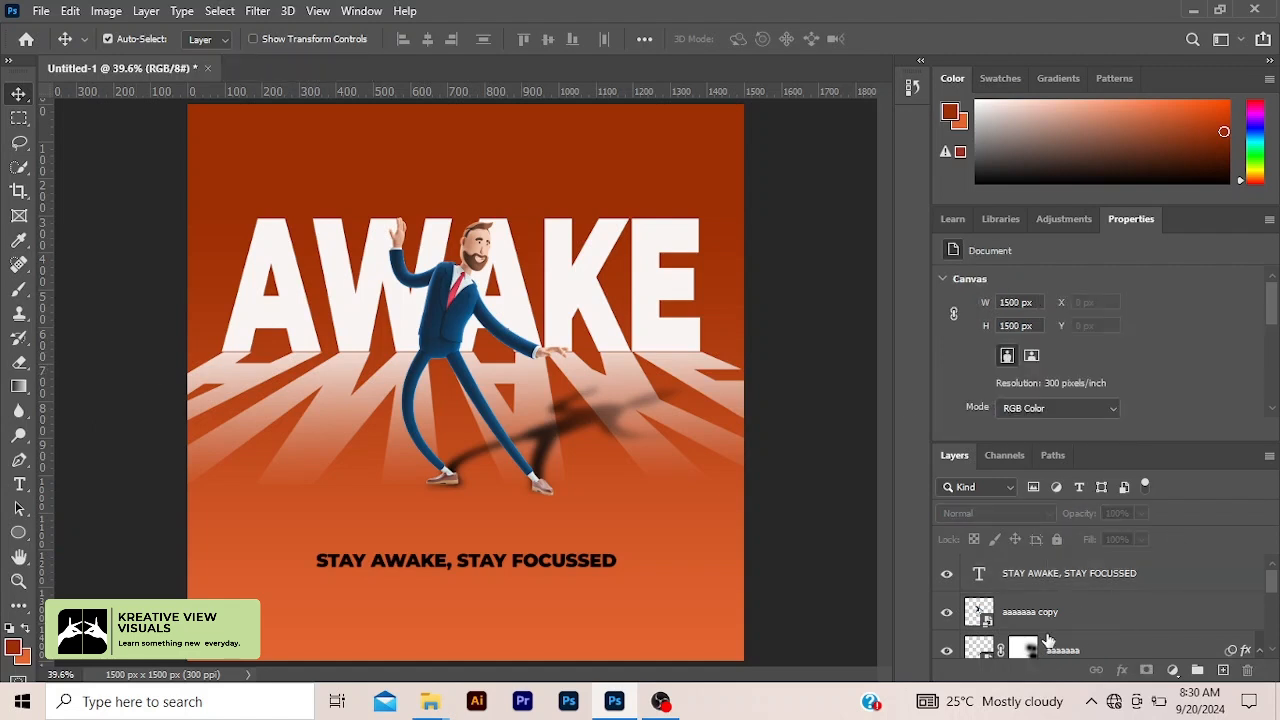
pyautogui.click(19, 486)
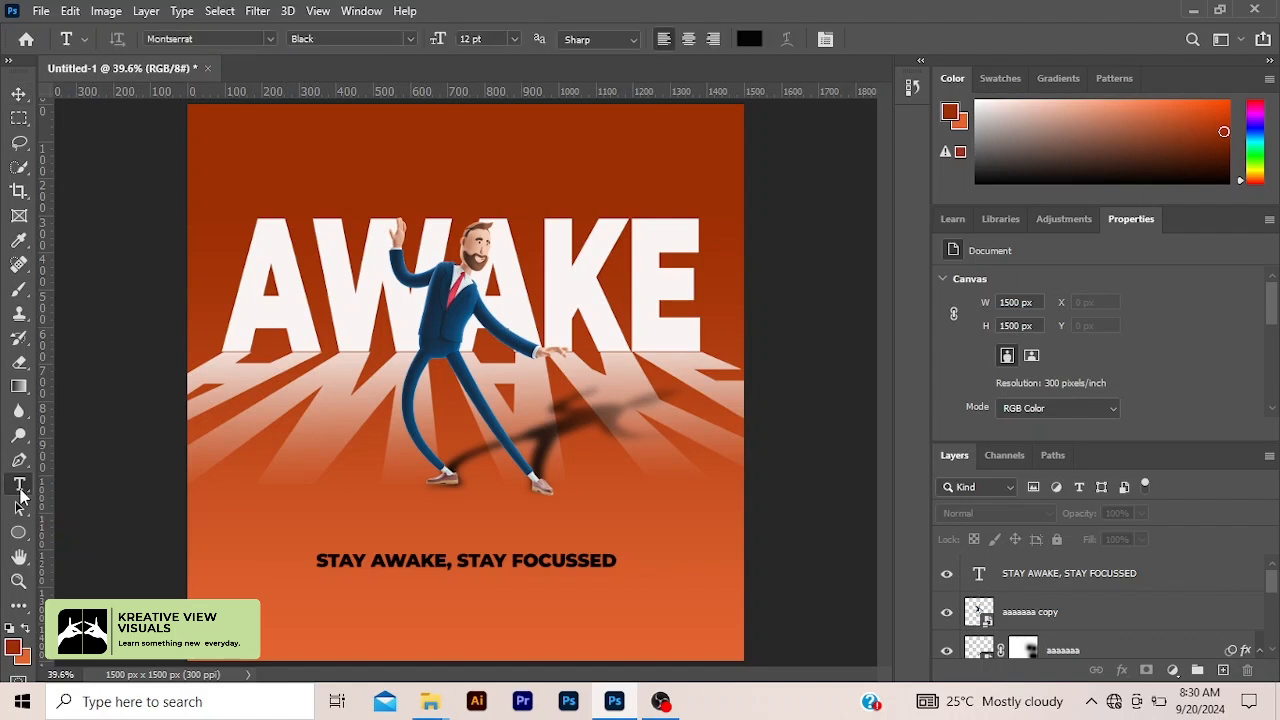
pyautogui.moveTo(285, 599); pyautogui.dragTo(629, 648)
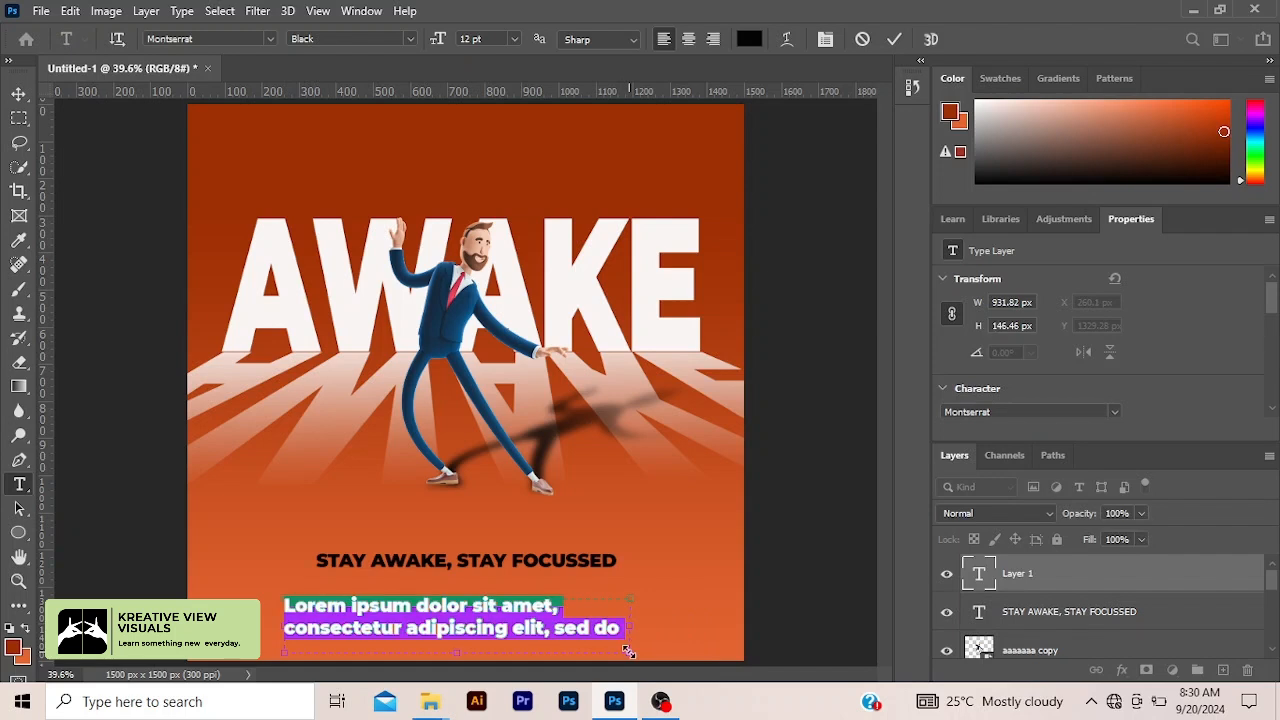
pyautogui.click(515, 40)
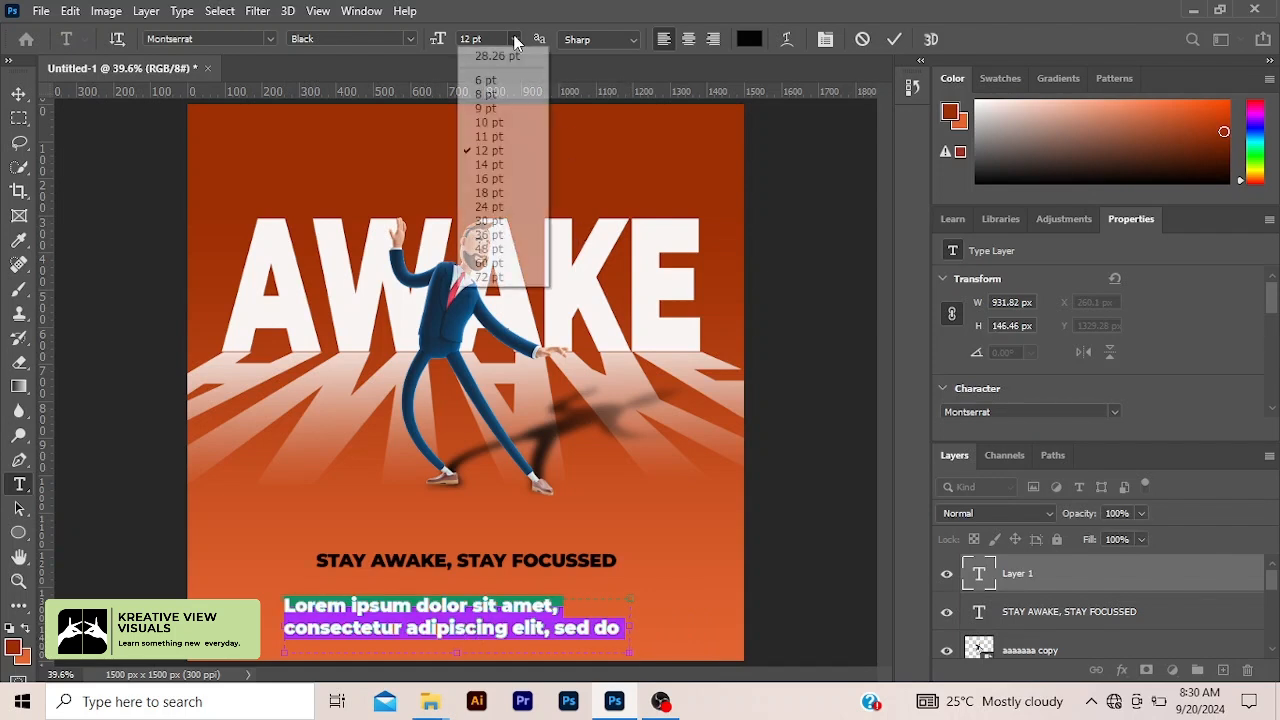
pyautogui.click(484, 108)
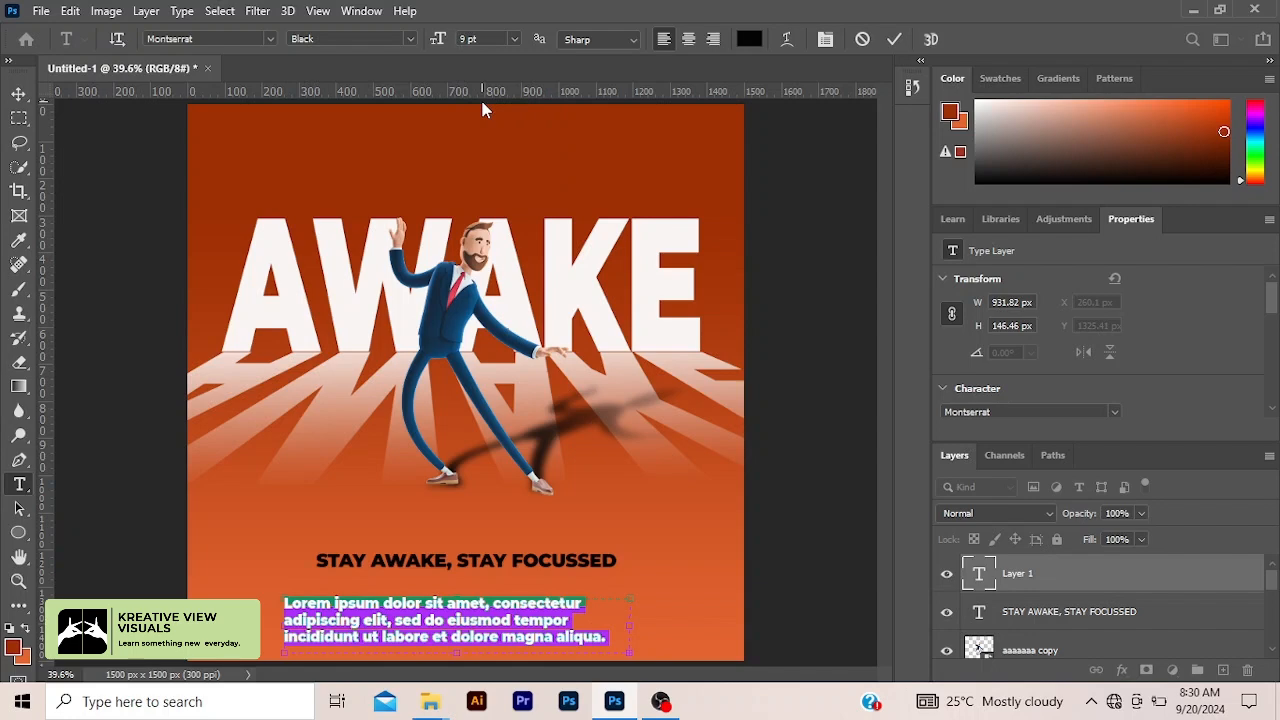
# Set the Lorem ipsum paragraph's font style to Montserrat ExtraLight and commit the text
pyautogui.click(408, 40)
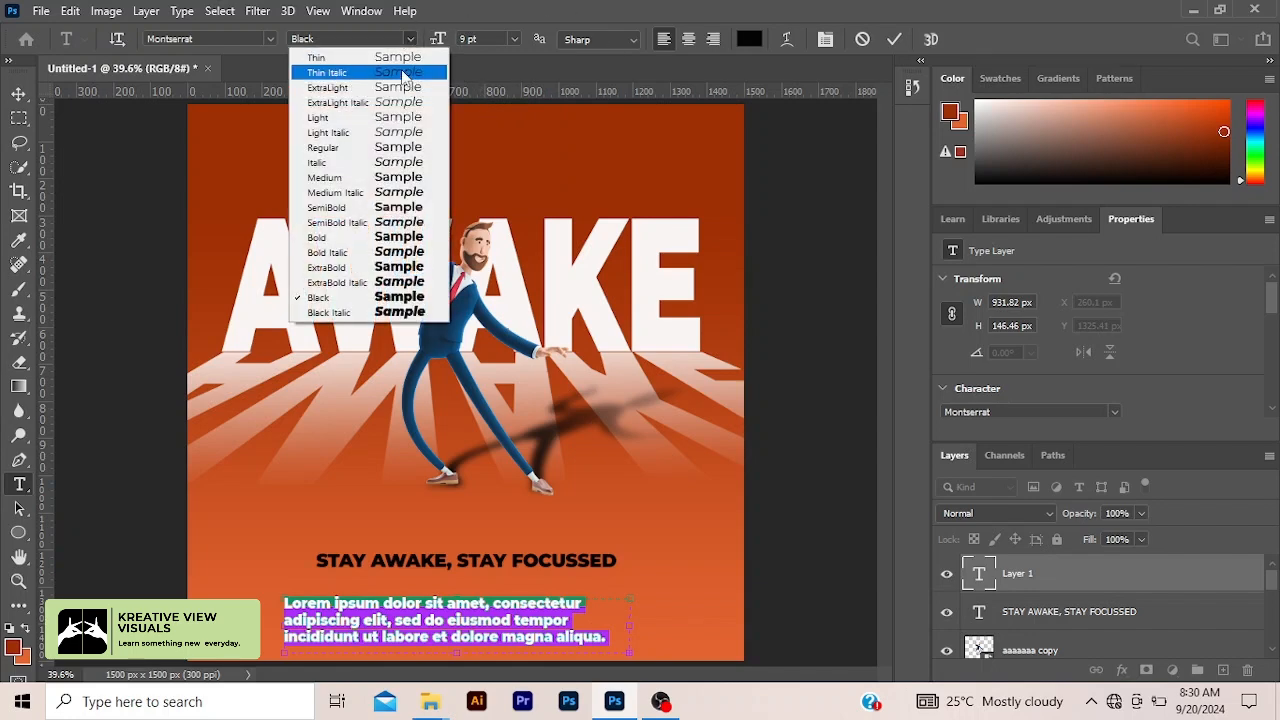
pyautogui.click(403, 73)
pyautogui.click(408, 38)
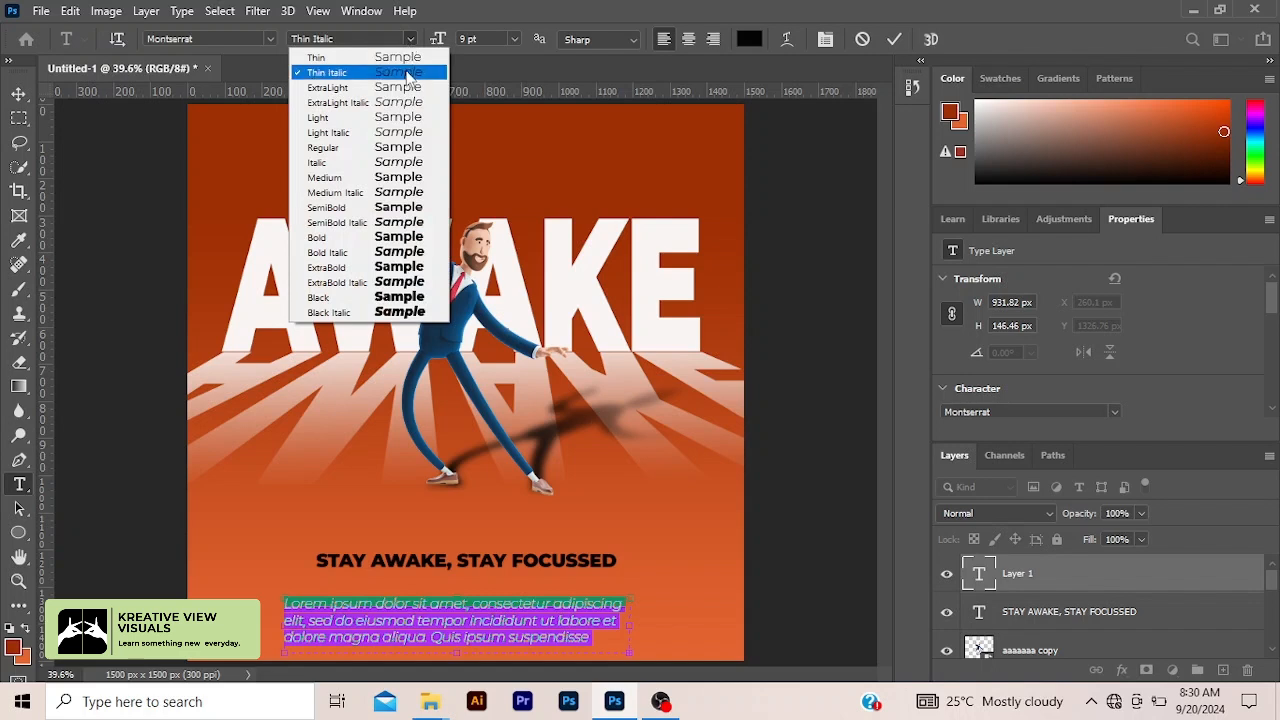
pyautogui.click(406, 88)
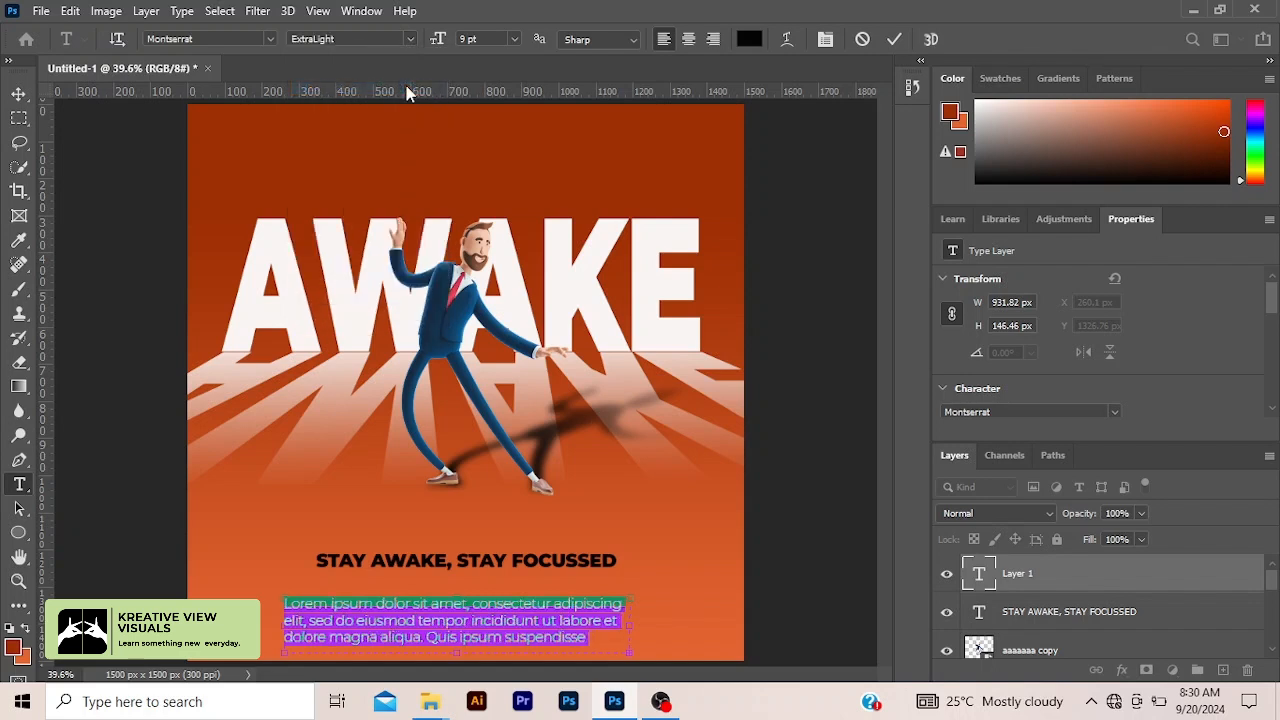
pyautogui.click(894, 40)
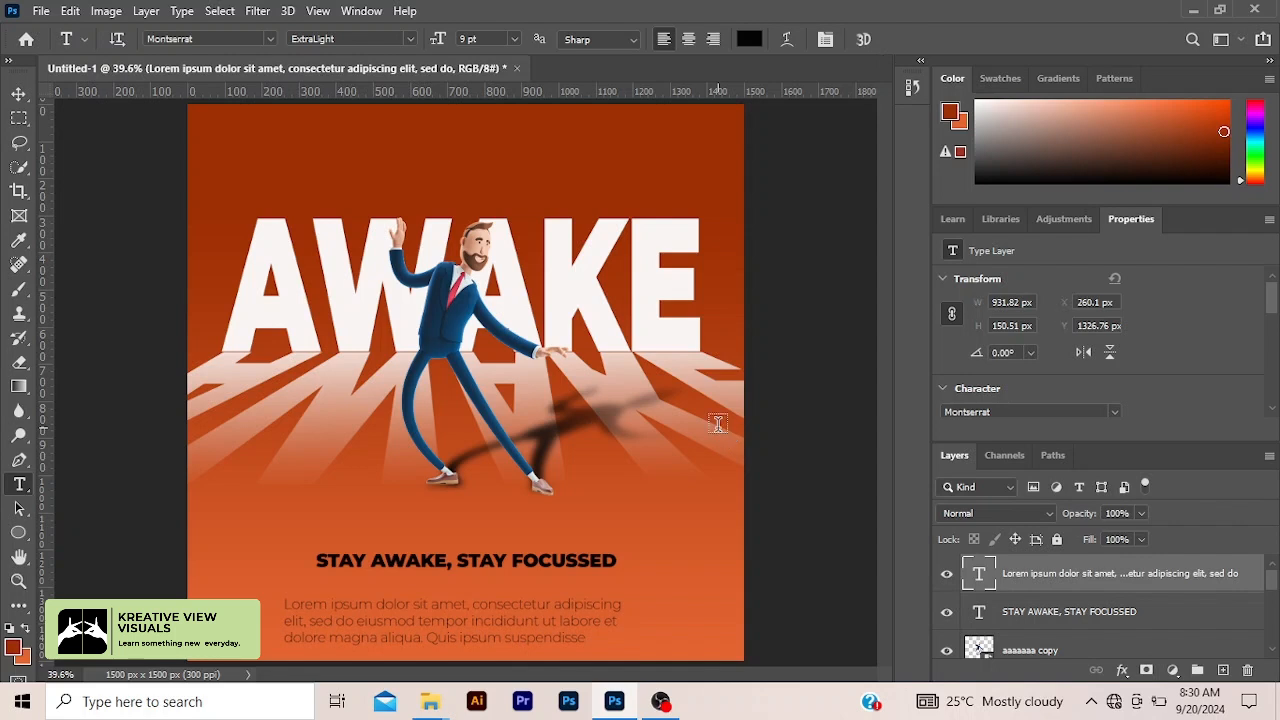
# Center the Lorem ipsum paragraph horizontally on the canvas and clear the selection
pyautogui.hotkey('ctrl', 'a')
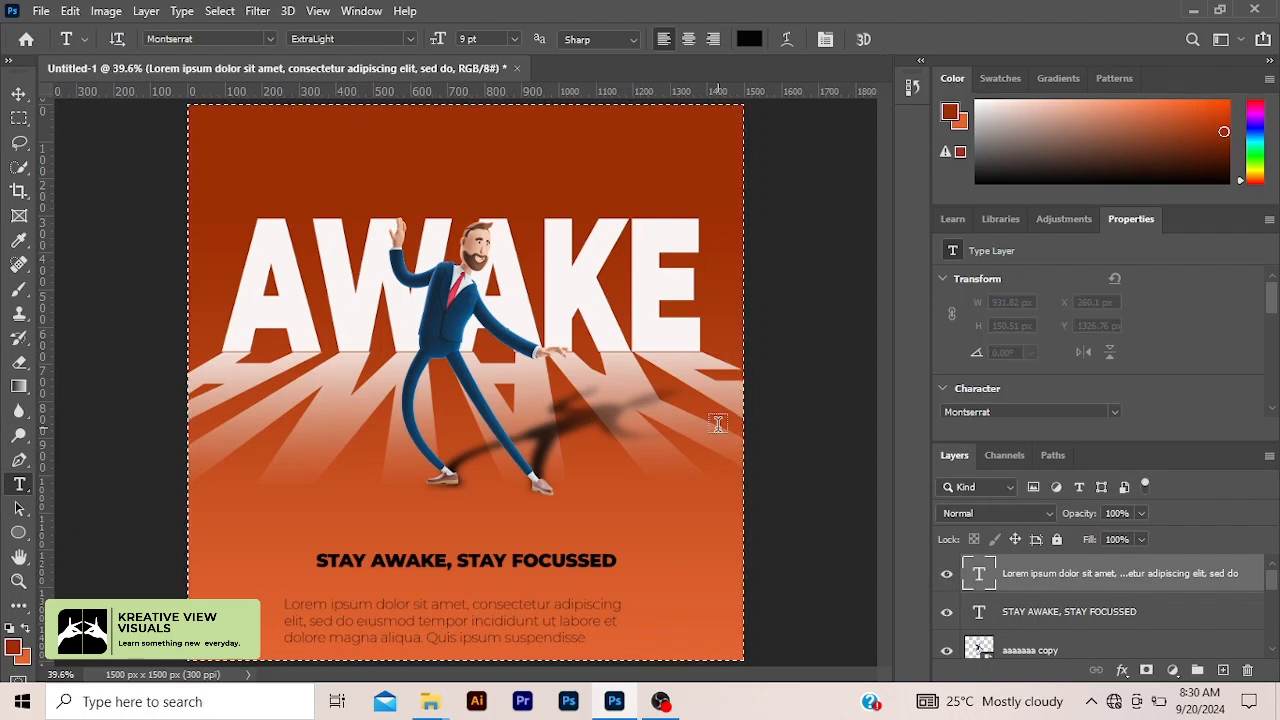
pyautogui.click(19, 93)
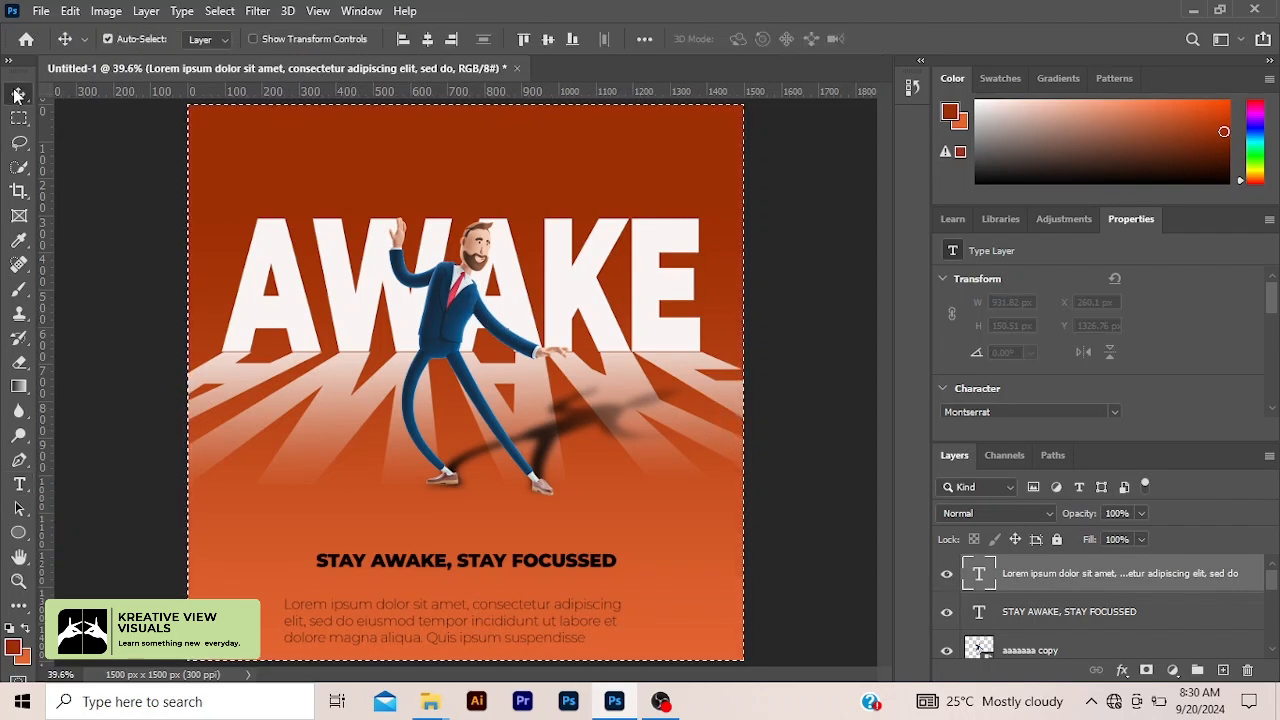
pyautogui.click(432, 40)
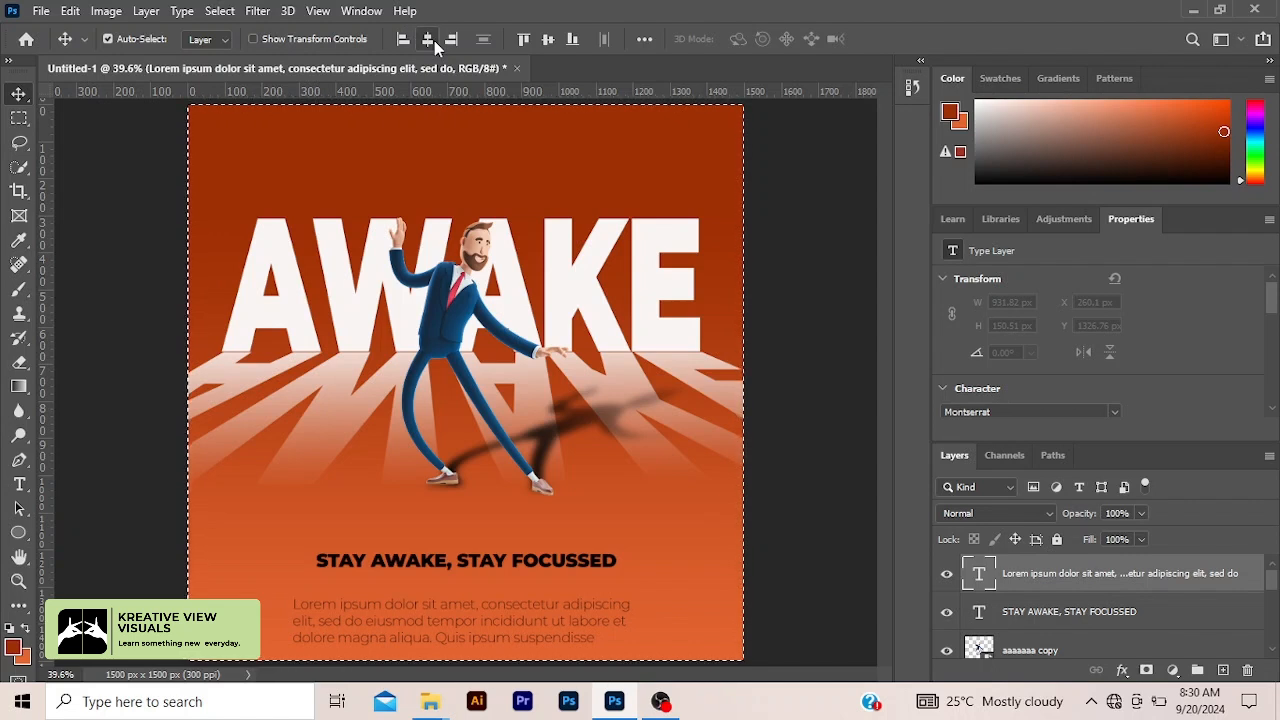
pyautogui.hotkey('ctrl', 'd')
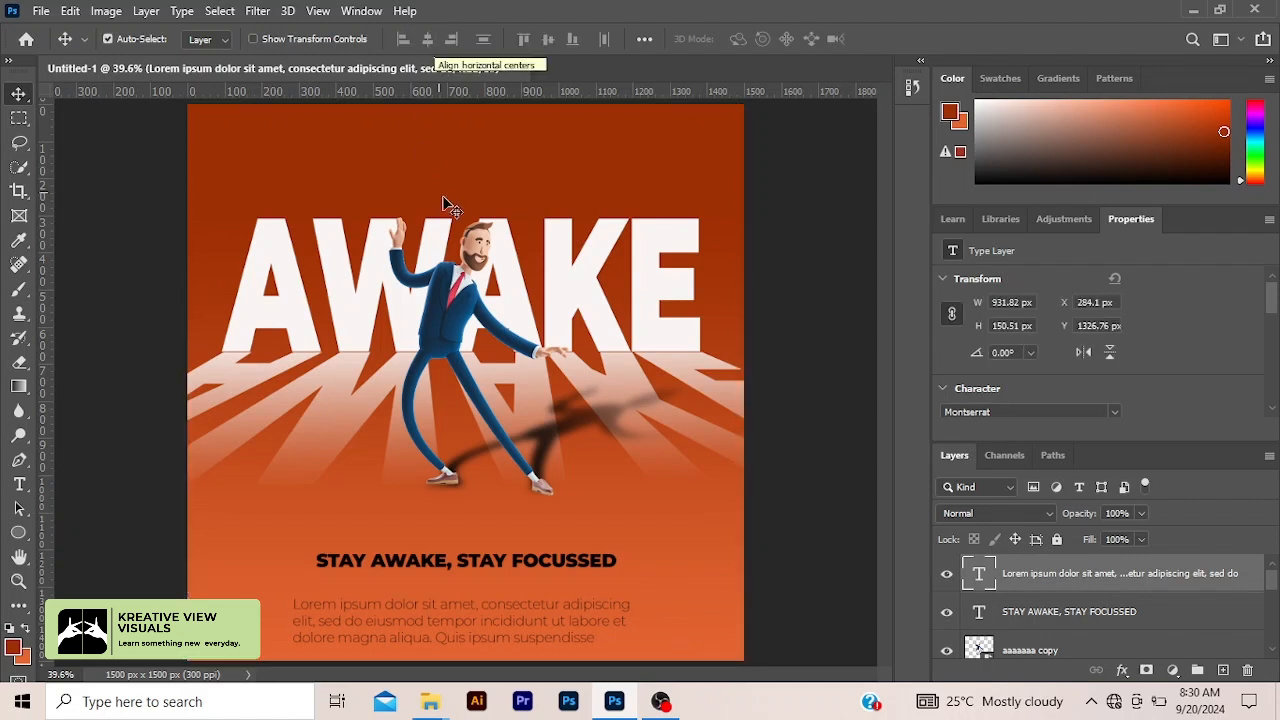
# Add the text "Stay" on a new layer above the AWAKE lettering, replacing the placeholder text
pyautogui.click(1223, 670)
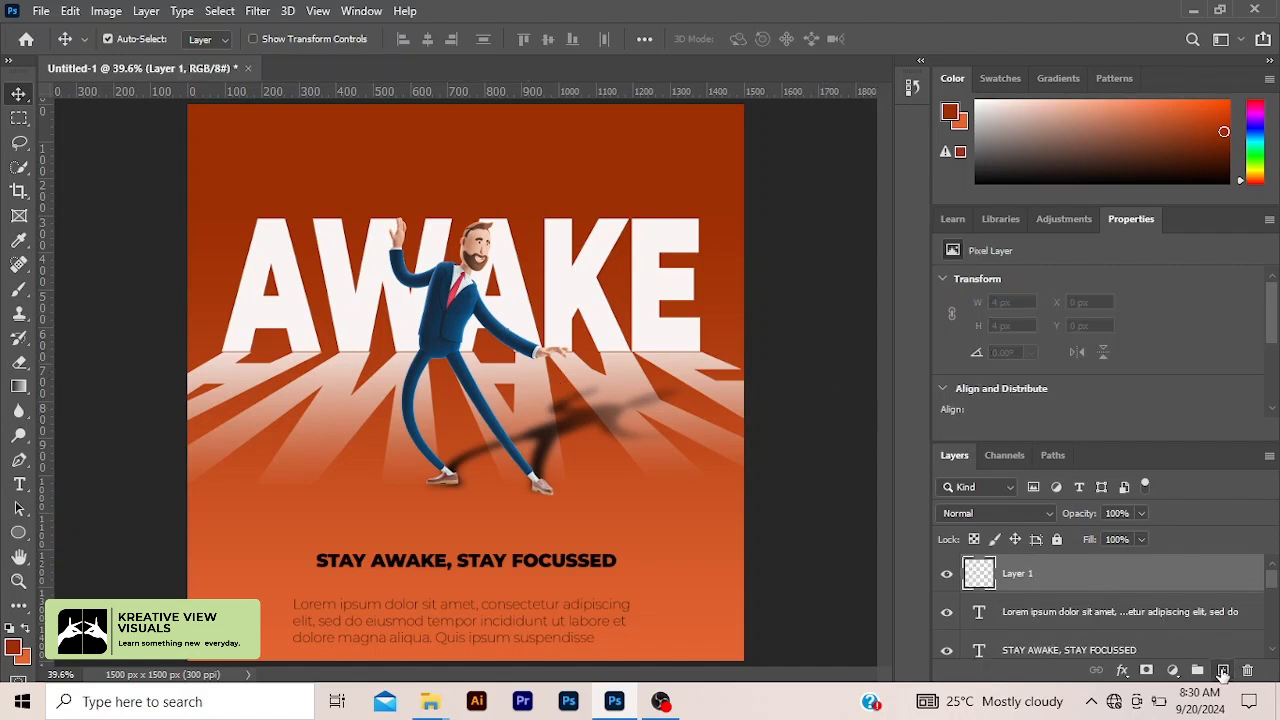
pyautogui.click(19, 484)
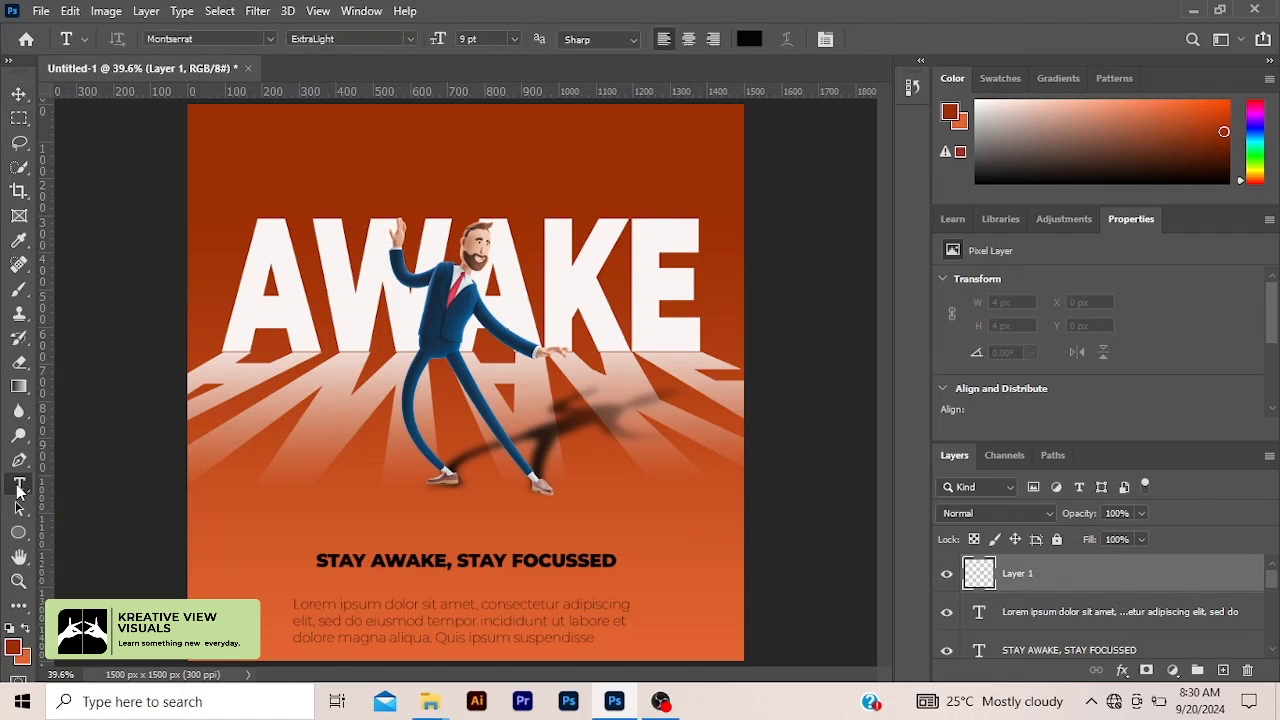
pyautogui.click(455, 161)
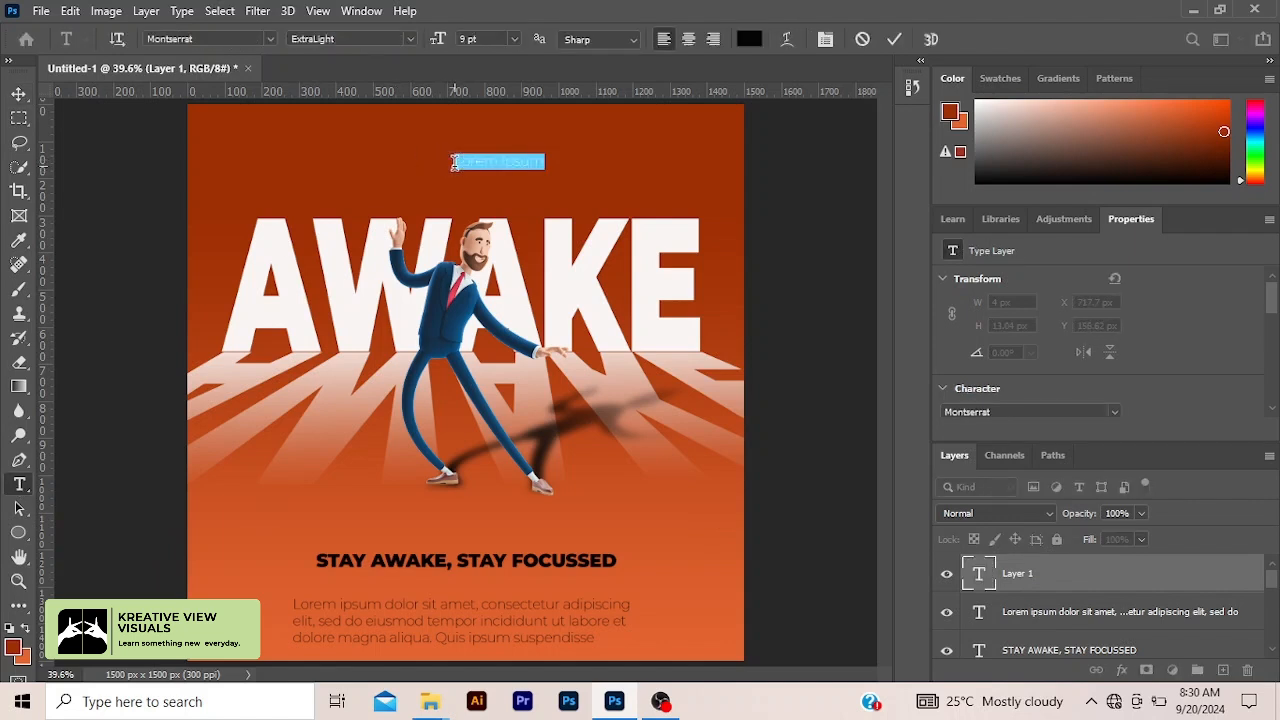
pyautogui.press('BackSpace')
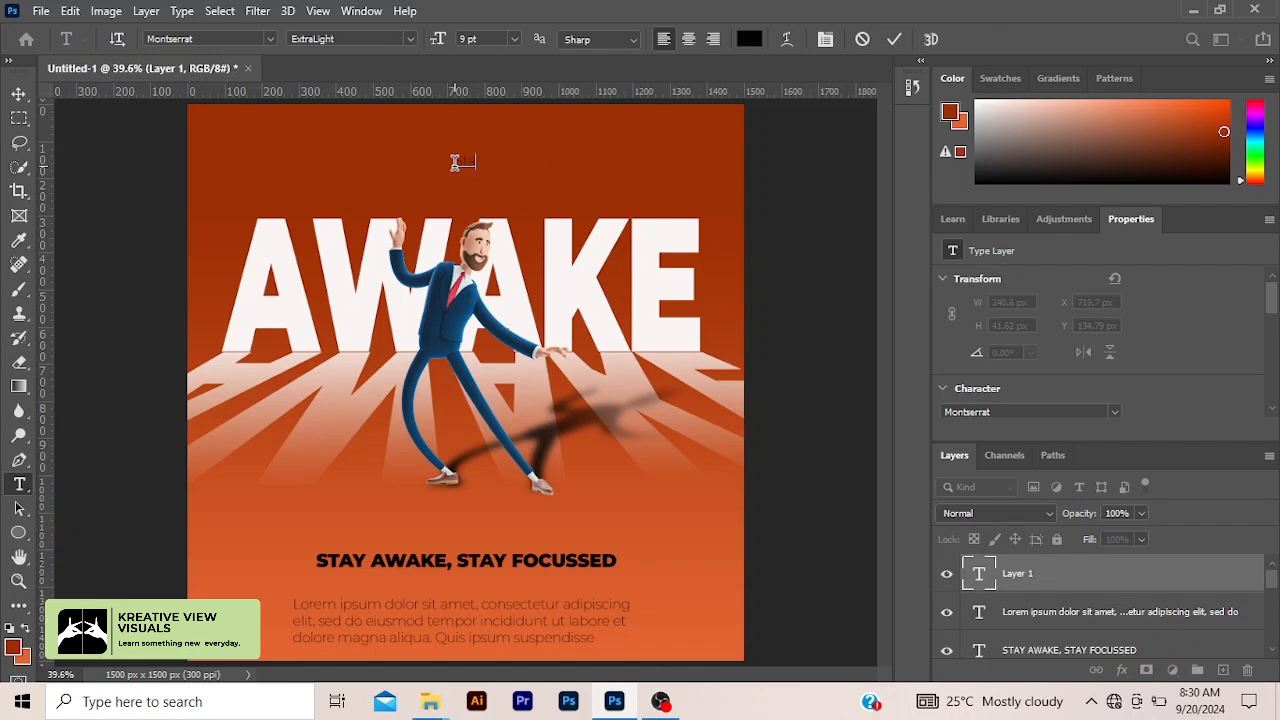
pyautogui.write('Stay')
pyautogui.click(892, 42)
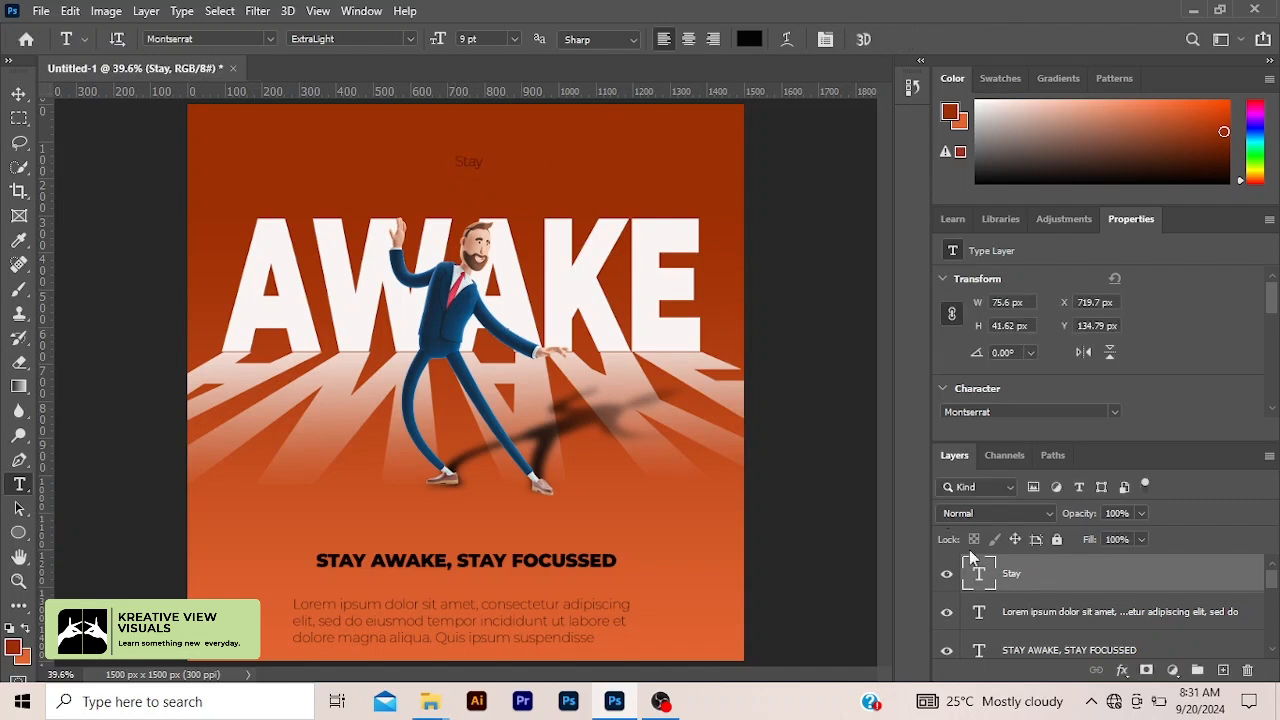
# Set the "Stay" text in Aguafina Script Regular at 18 pt and commit the change
pyautogui.doubleClick(978, 573)
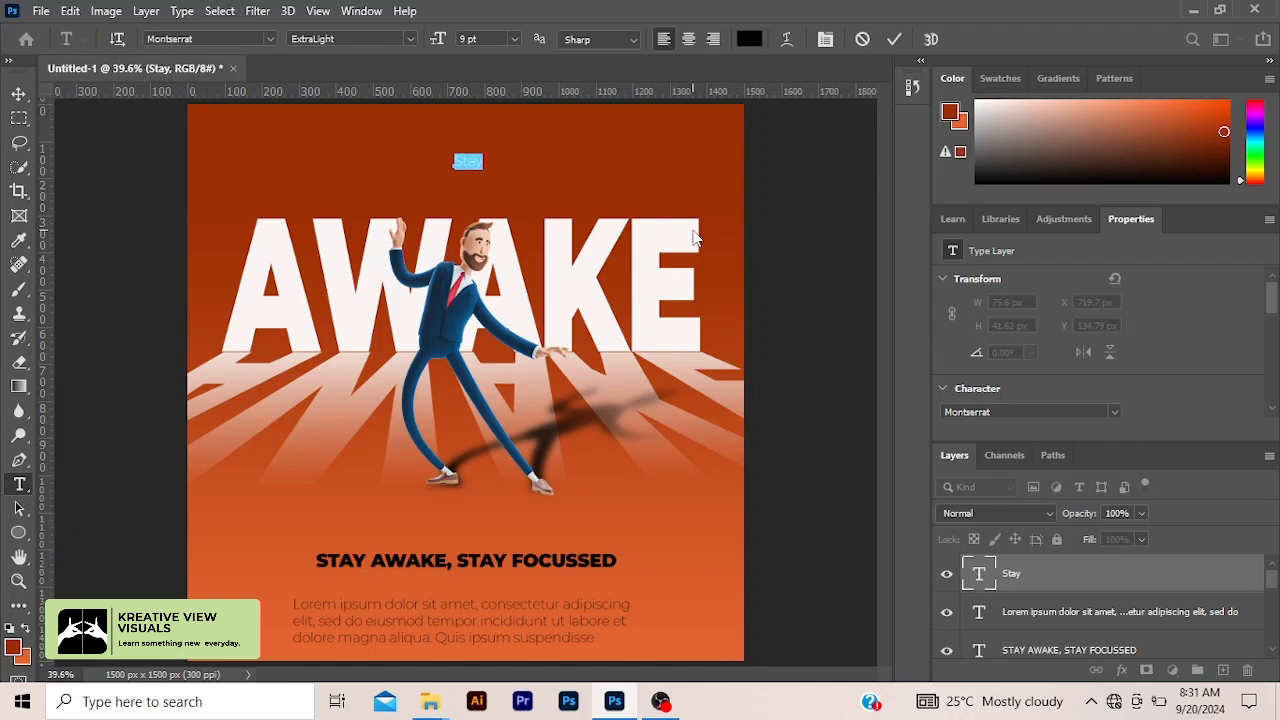
pyautogui.click(514, 40)
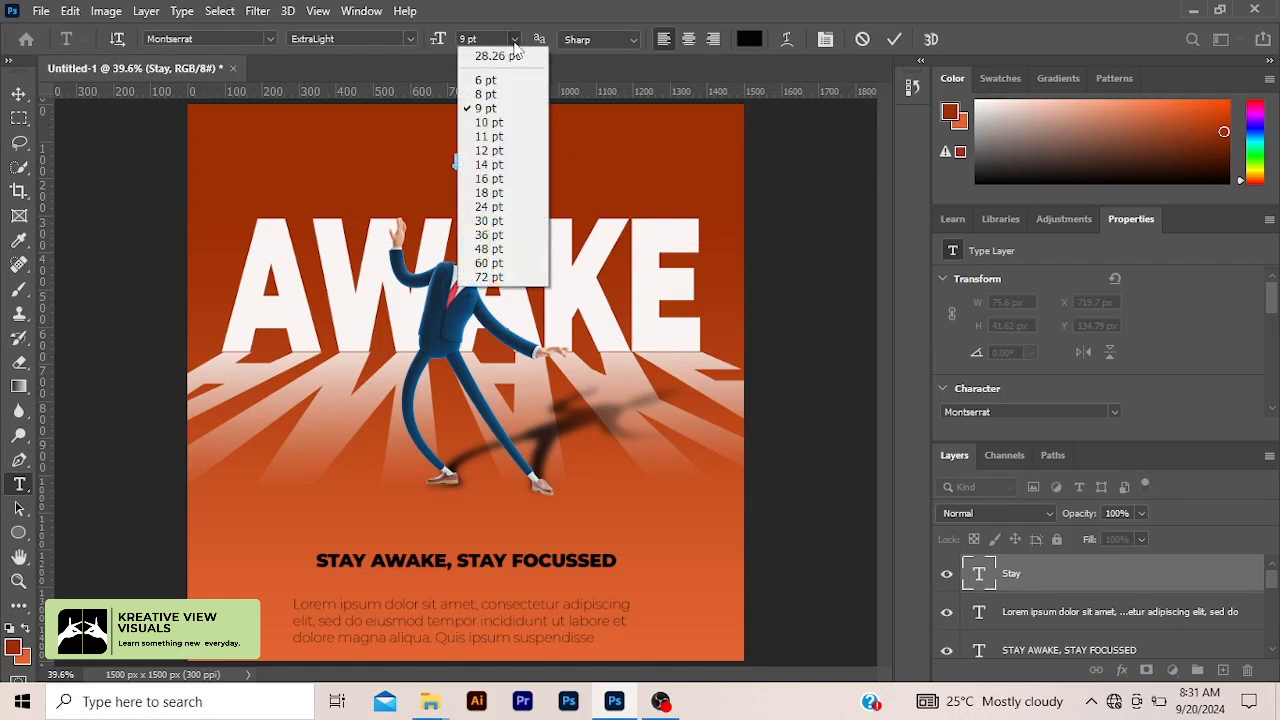
pyautogui.click(492, 163)
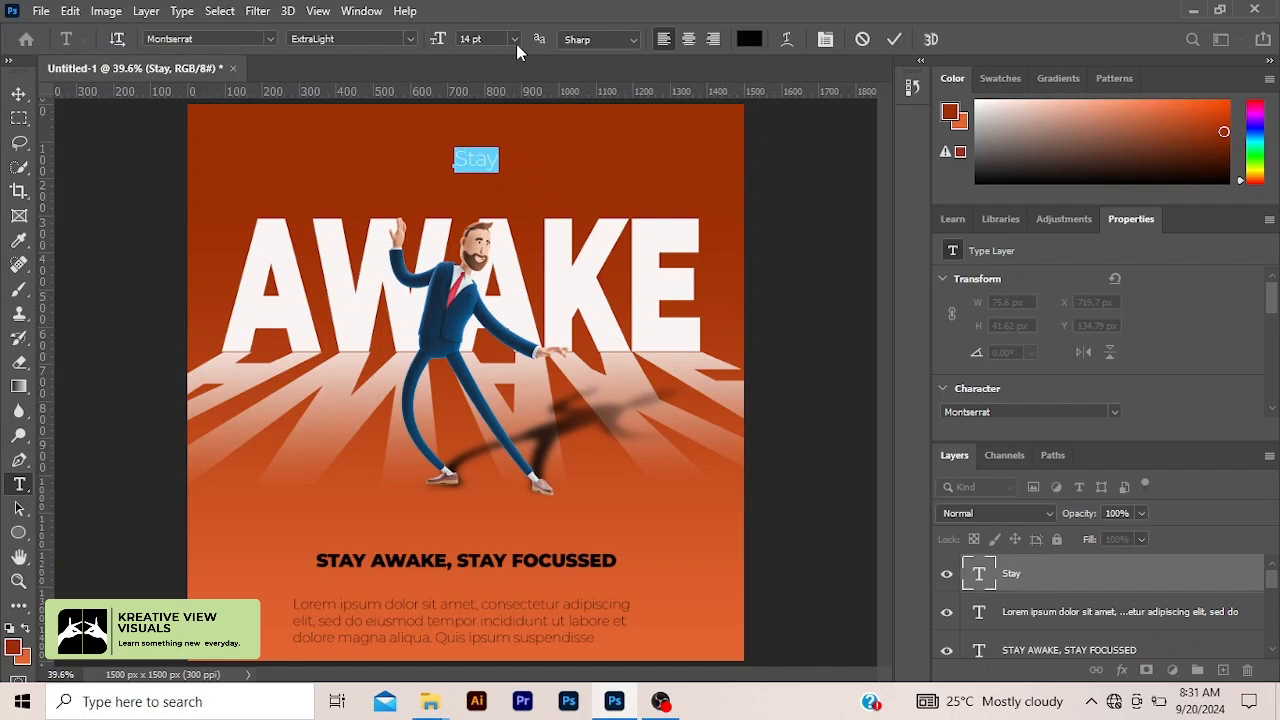
pyautogui.click(514, 40)
pyautogui.click(489, 180)
pyautogui.click(268, 38)
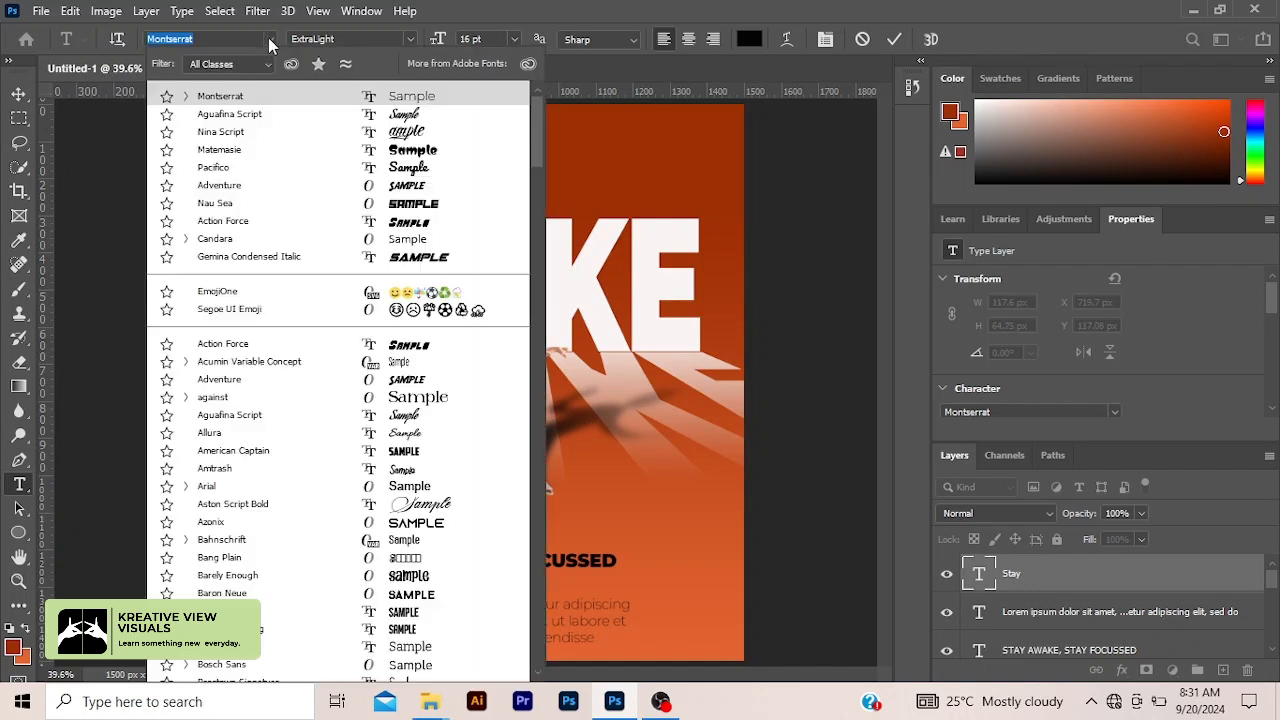
pyautogui.click(260, 117)
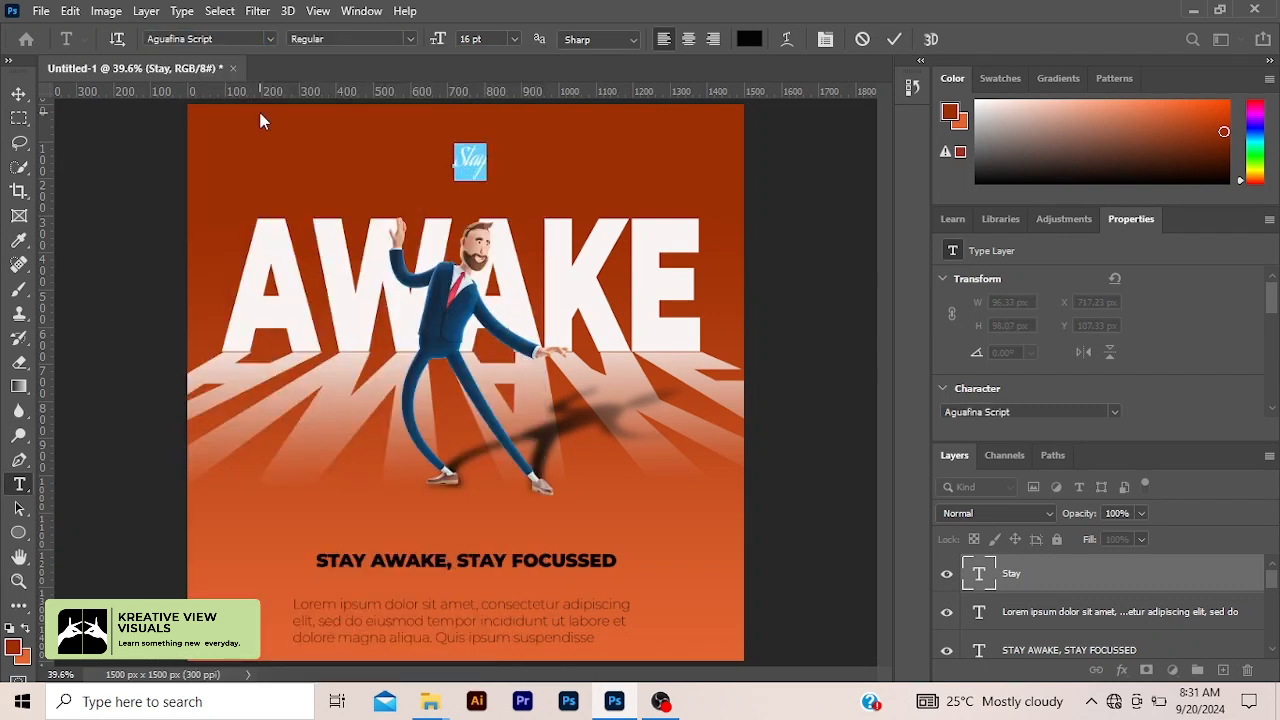
pyautogui.click(514, 39)
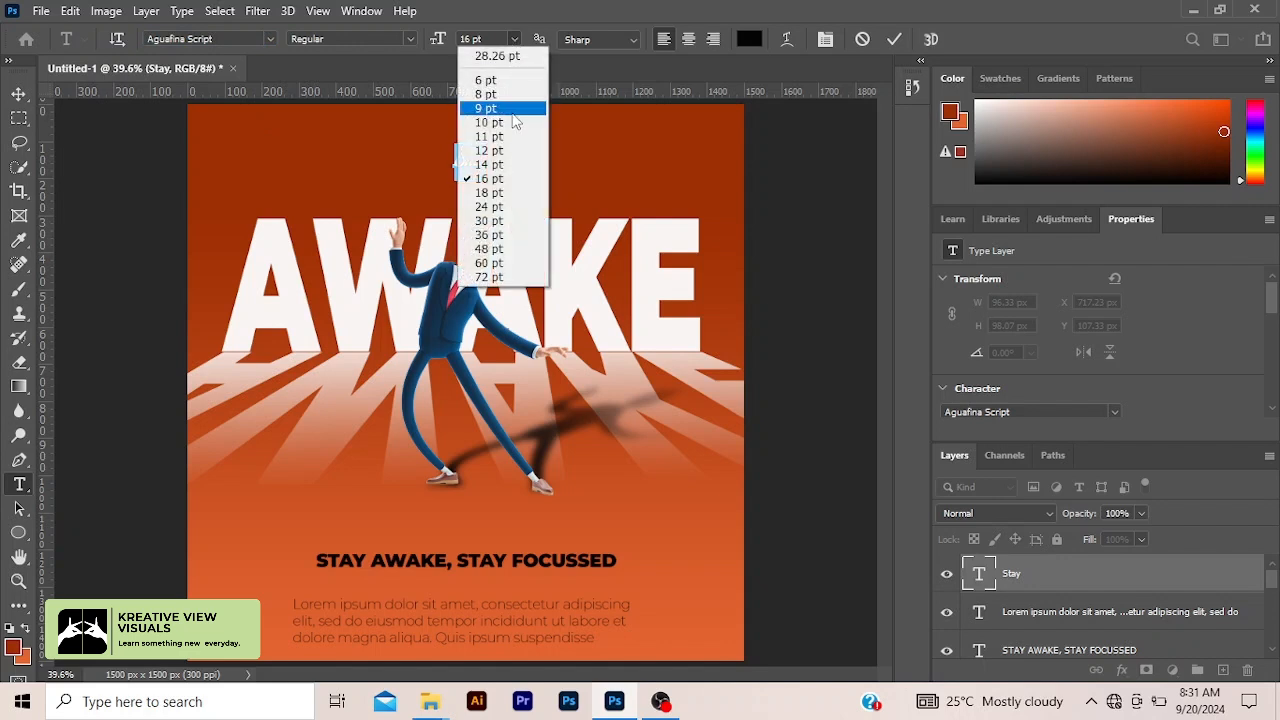
pyautogui.click(491, 196)
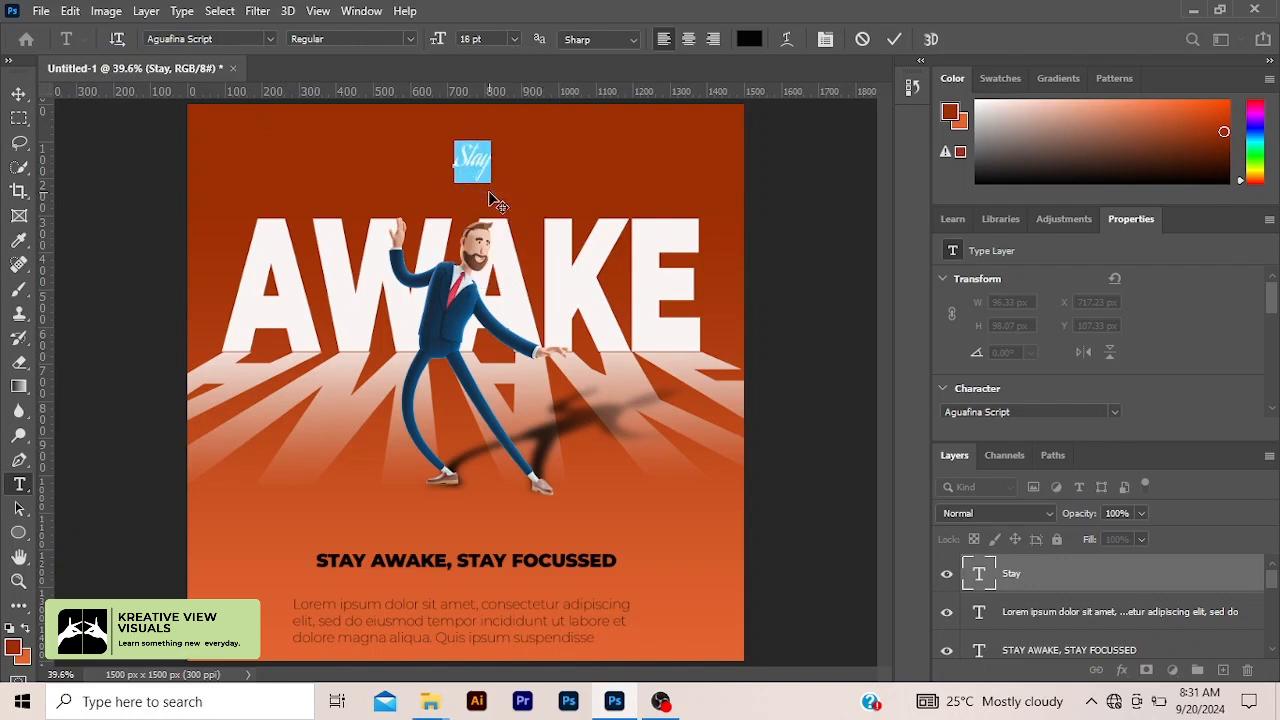
pyautogui.click(893, 38)
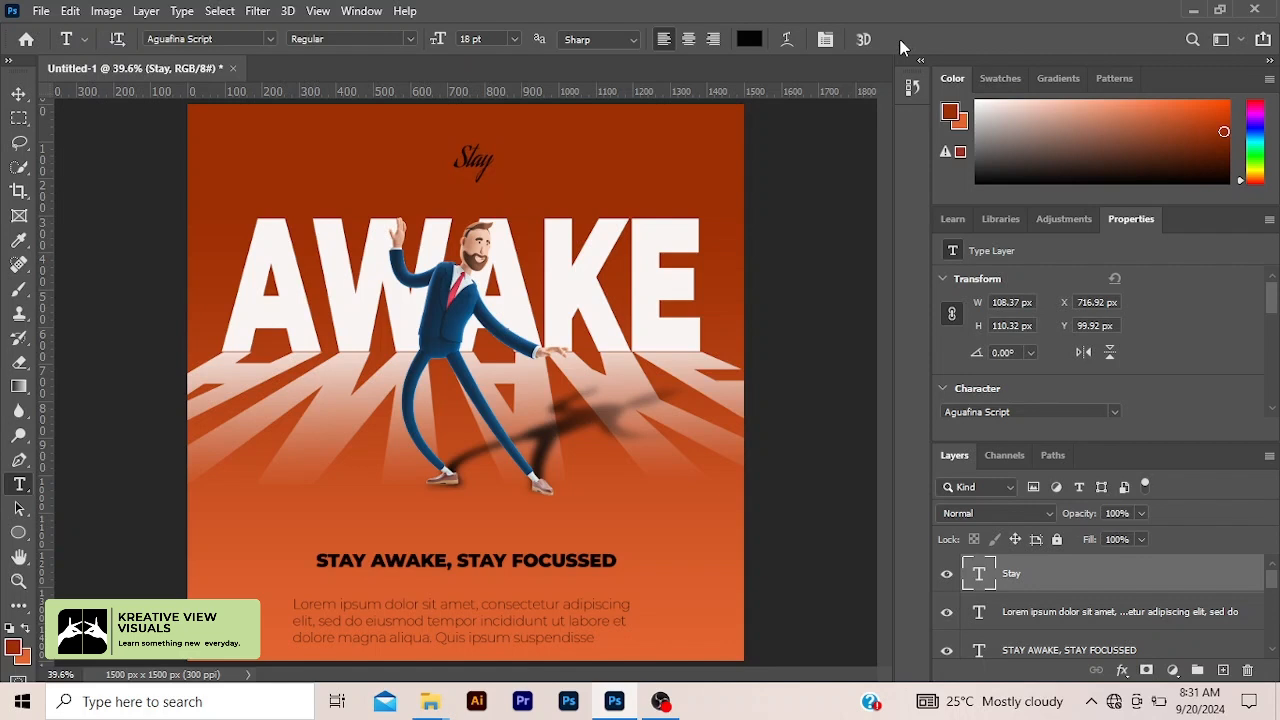
# Center the "Stay" text horizontally on the canvas and clear the selection
pyautogui.press('v')
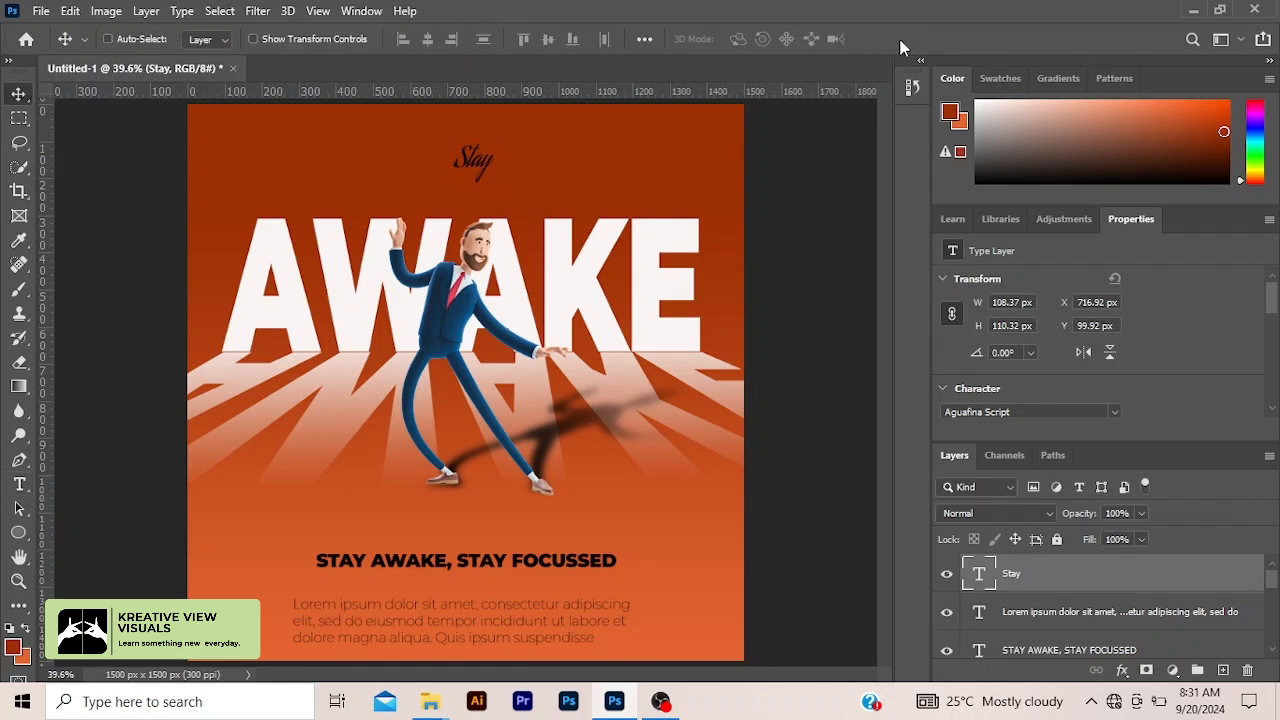
pyautogui.hotkey('ctrl', 'a')
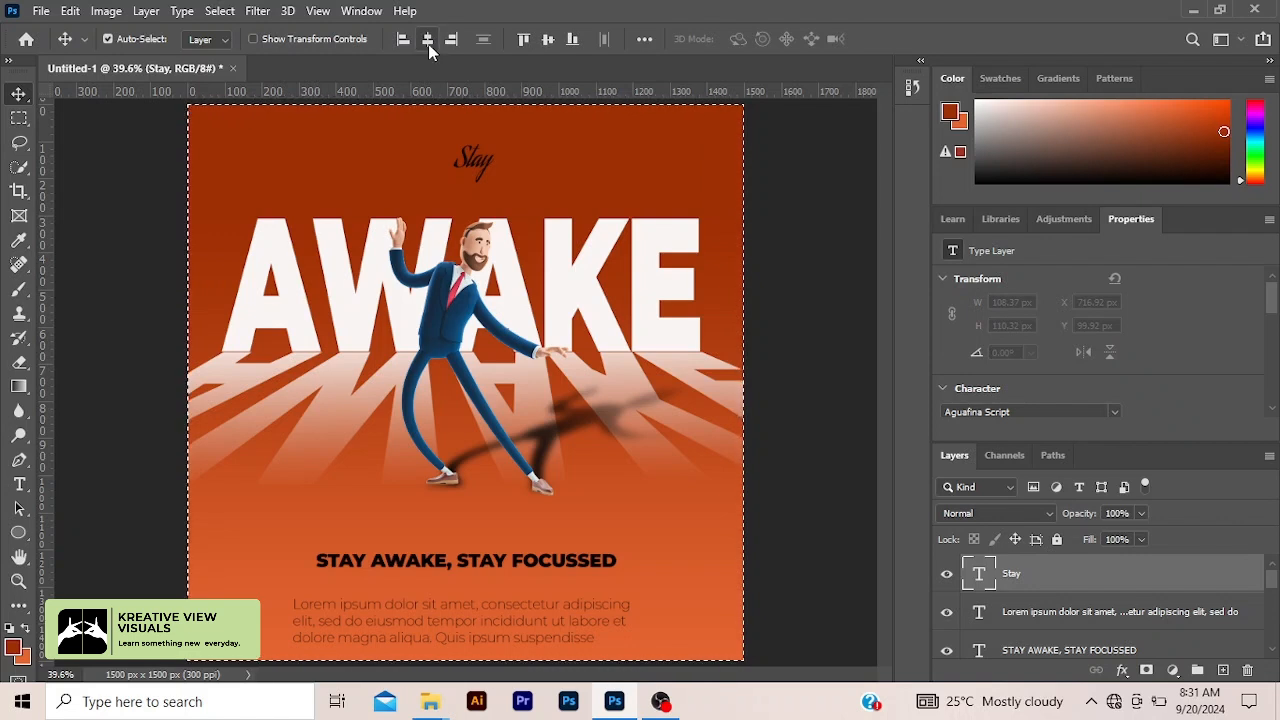
pyautogui.click(428, 44)
pyautogui.hotkey('ctrl', 'd')
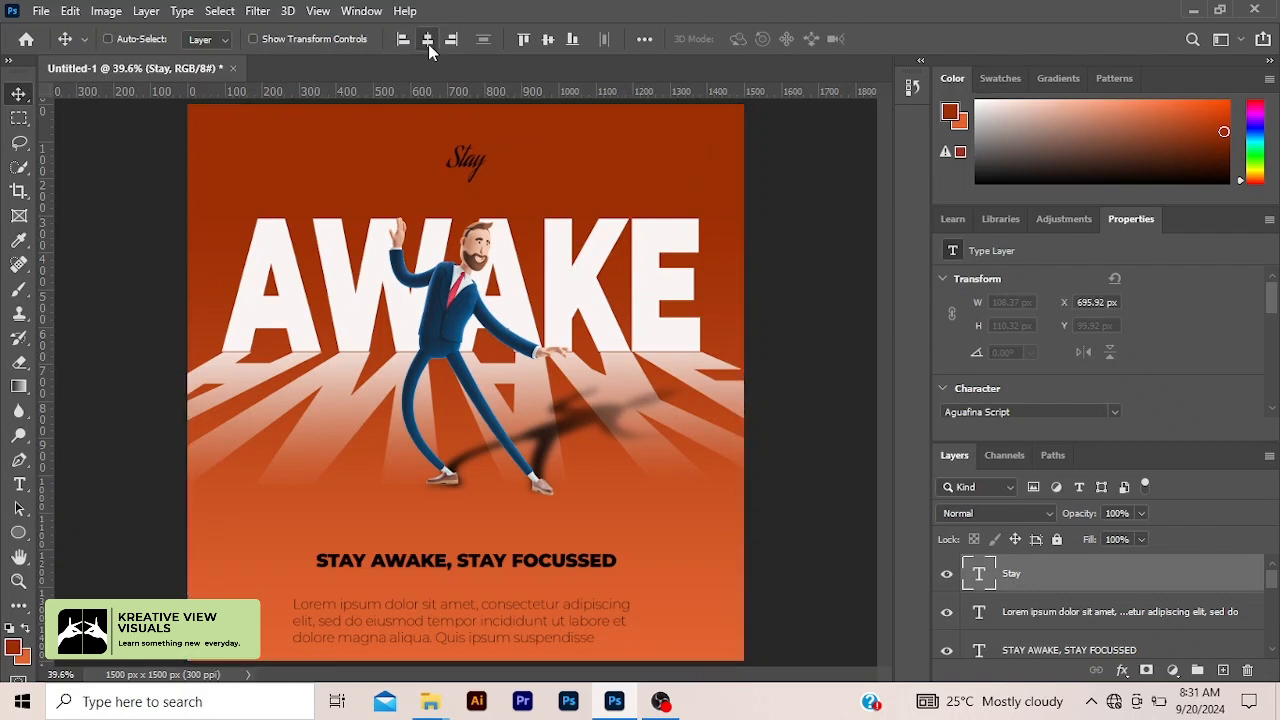
pyautogui.hotkey('ctrl', 'd')
# Scale the "Stay" text up proportionally to about 164% around its center and apply the transform
pyautogui.hotkey('ctrl', 't')
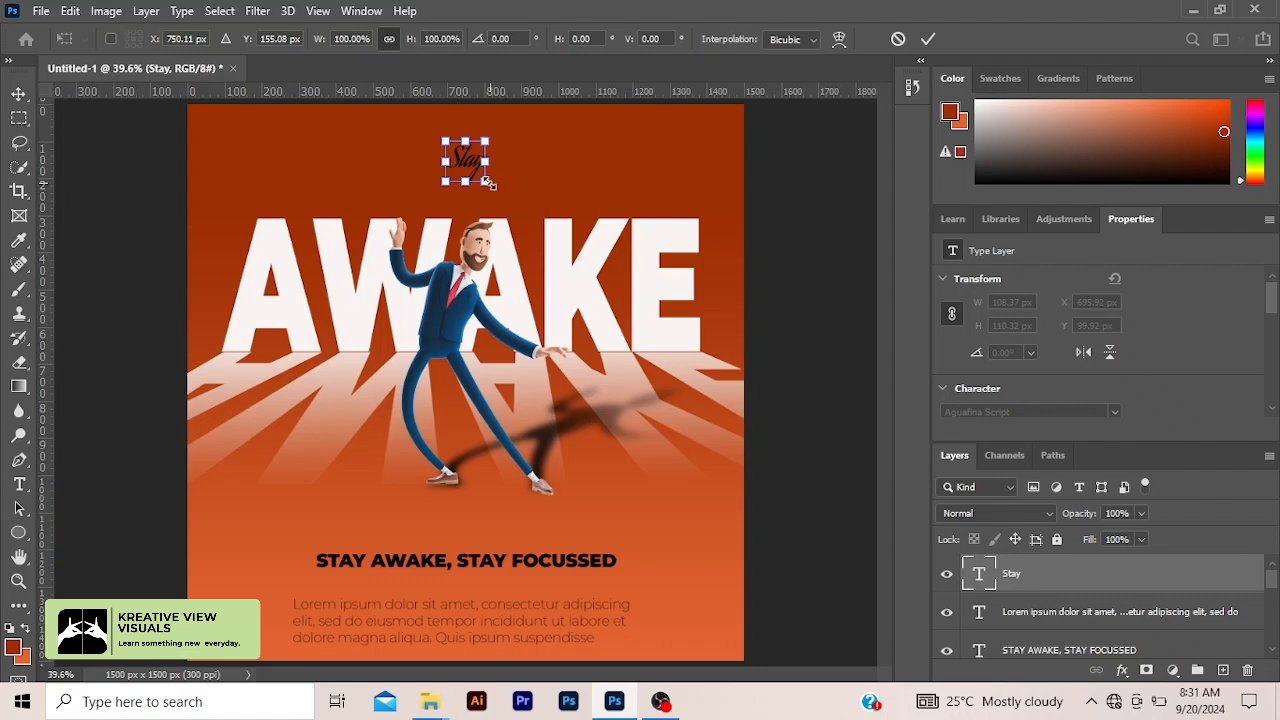
pyautogui.moveTo(486, 183); pyautogui.dragTo(500, 195)
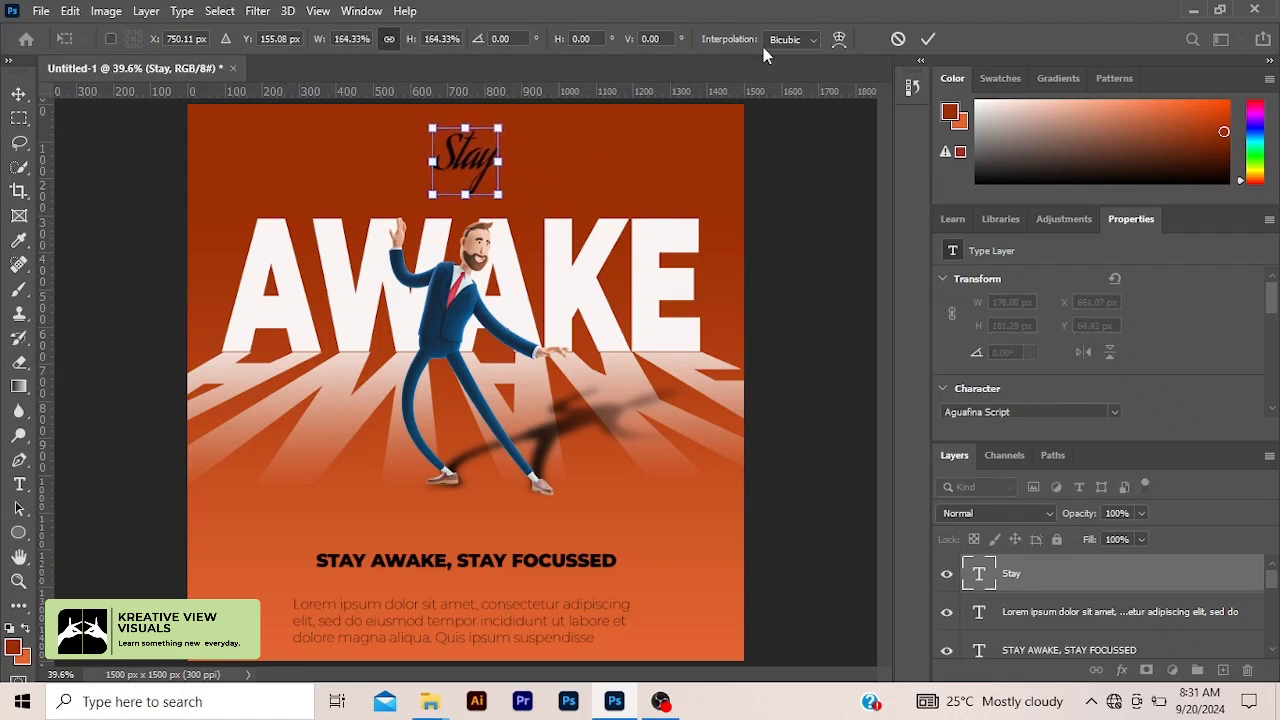
pyautogui.click(927, 40)
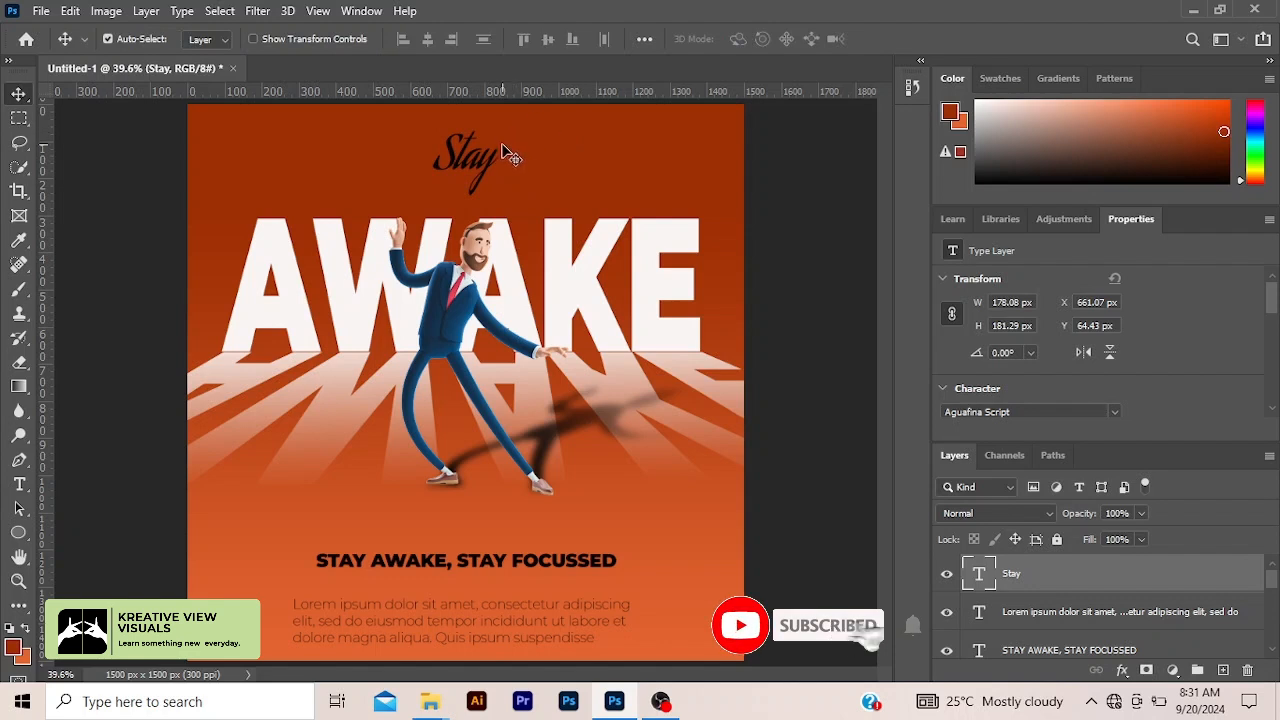
# Move the "Stay" text down to just above the AWAKE lettering, recenter it horizontally on the canvas and clear the selection
pyautogui.moveTo(489, 170); pyautogui.dragTo(499, 191)
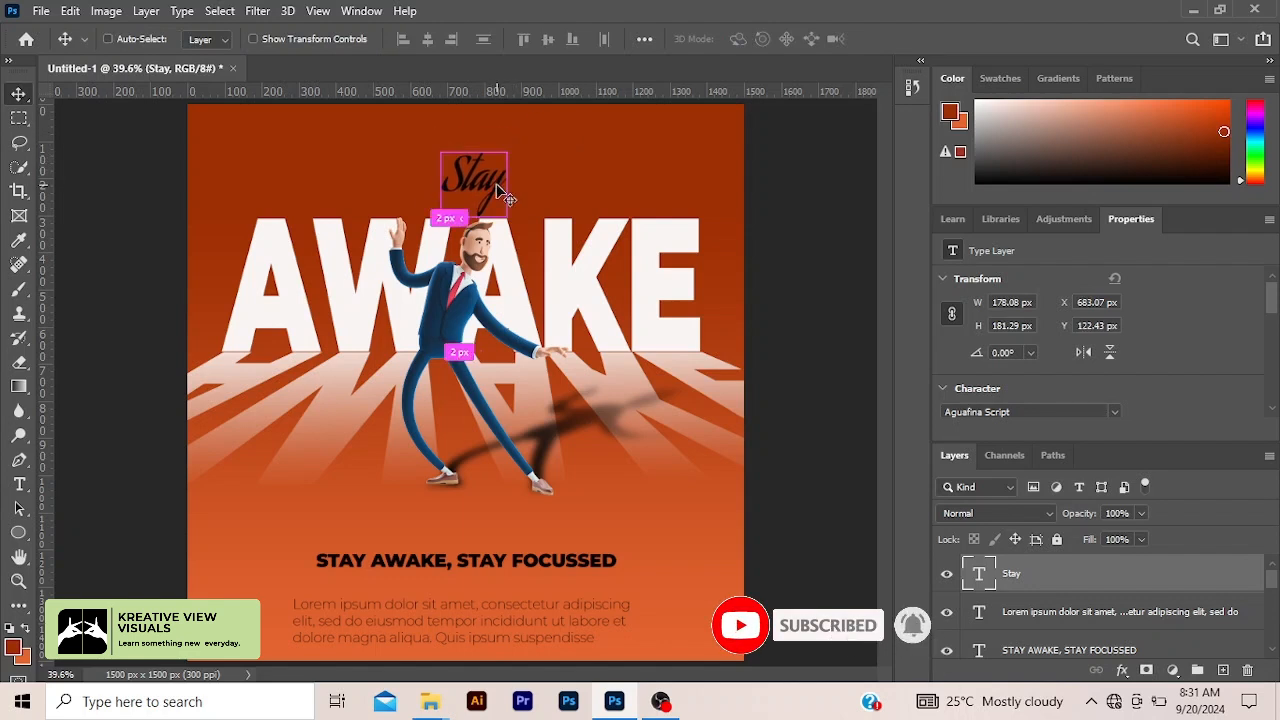
pyautogui.hotkey('ctrl', 'a')
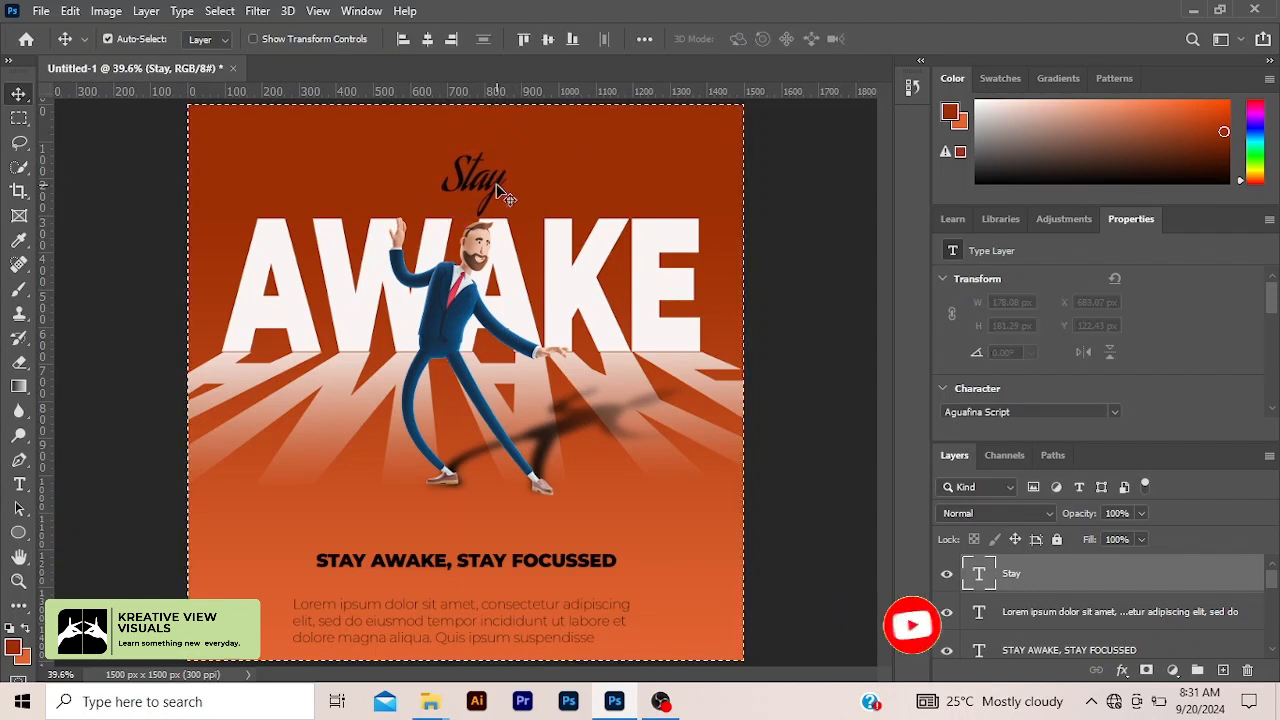
pyautogui.click(419, 40)
pyautogui.hotkey('ctrl', 'd')
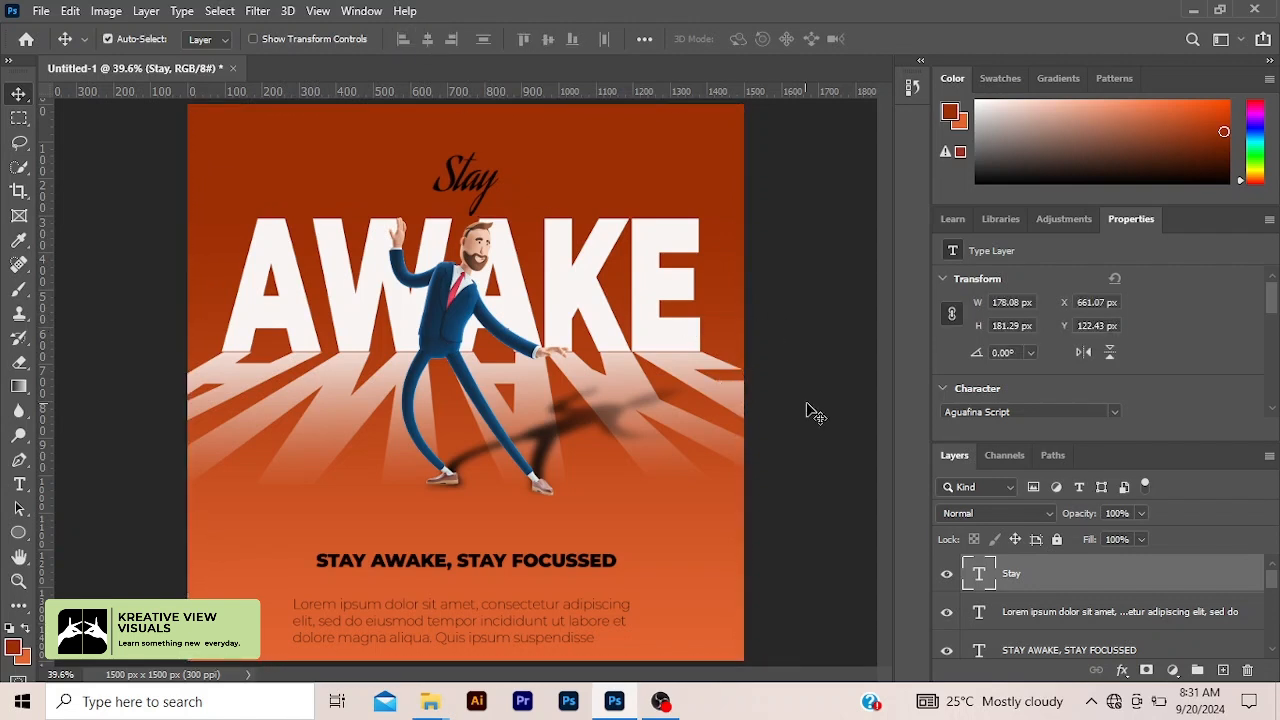
# Add a Color Balance adjustment layer above the "Stay" layer with midtones at Cyan-Red +5 and Magenta-Green +2
pyautogui.click(1174, 671)
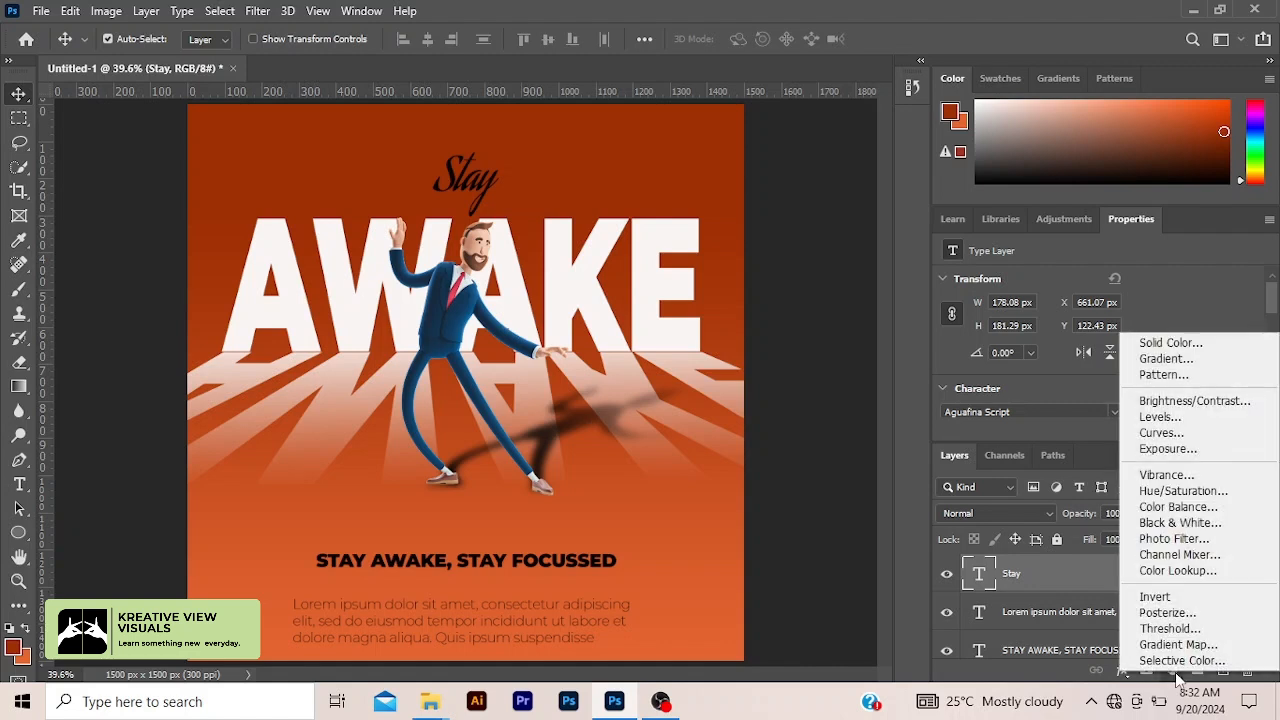
pyautogui.click(1205, 513)
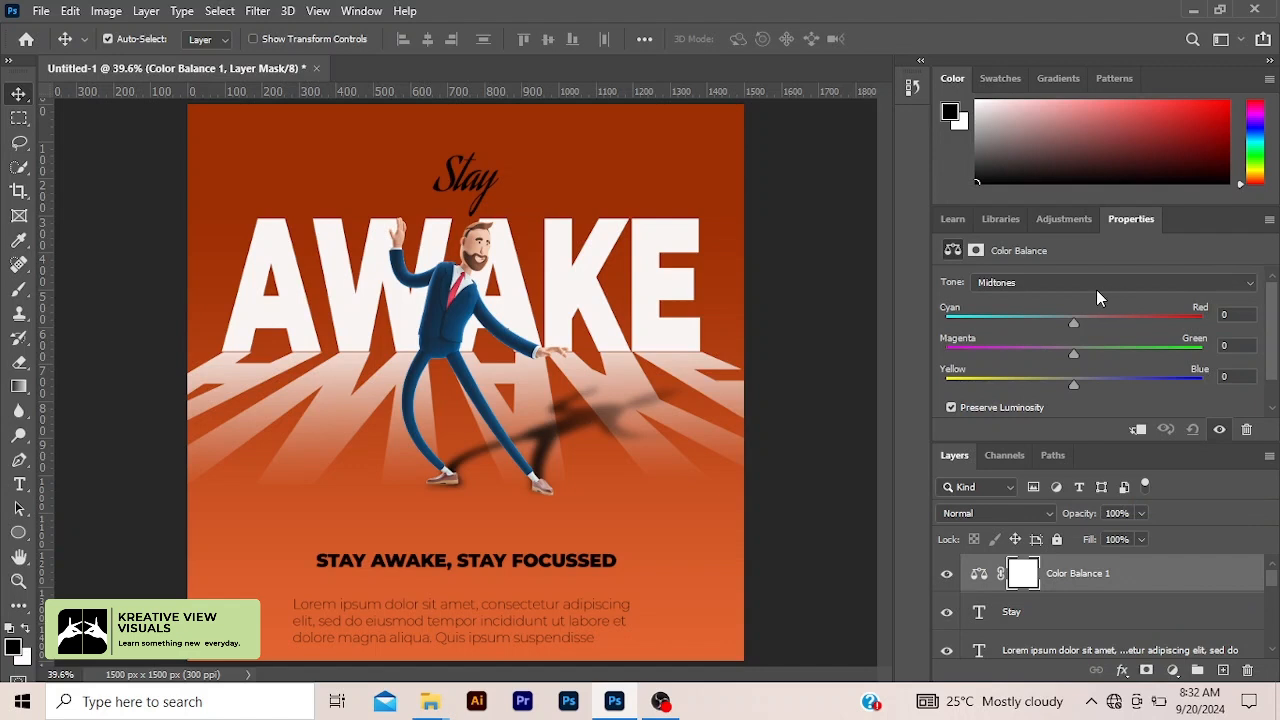
pyautogui.moveTo(1074, 321); pyautogui.dragTo(1081, 322)
pyautogui.moveTo(1075, 354); pyautogui.dragTo(1076, 355)
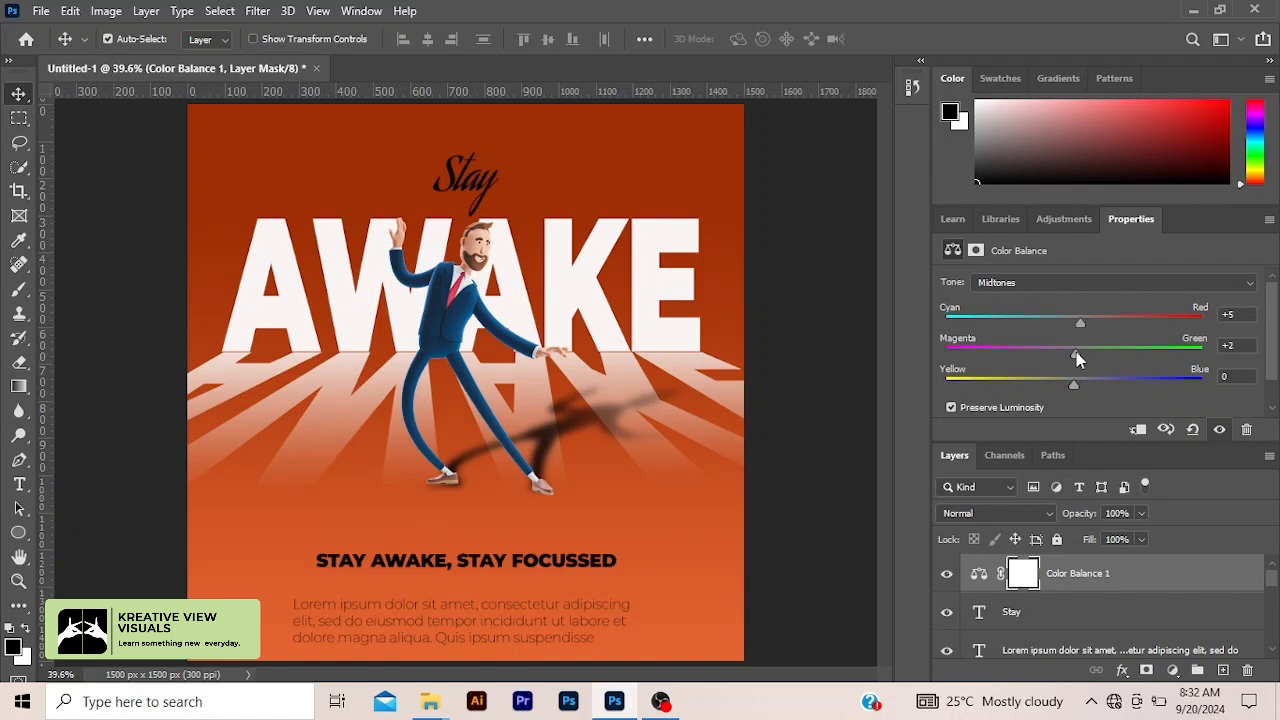
# Set the Color Balance highlights to Cyan-Red +3 and toggle the adjustment layer off and on to compare the effect
pyautogui.click(1091, 287)
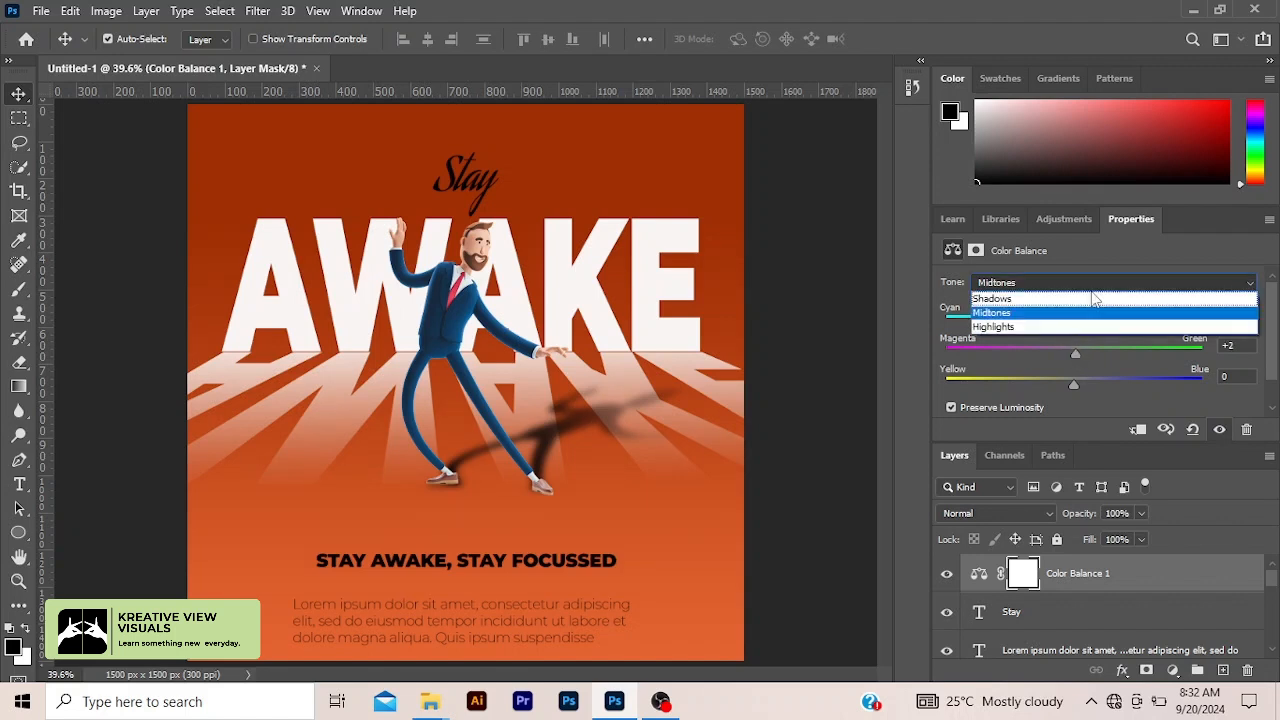
pyautogui.click(1046, 328)
pyautogui.moveTo(1073, 328); pyautogui.dragTo(1078, 331)
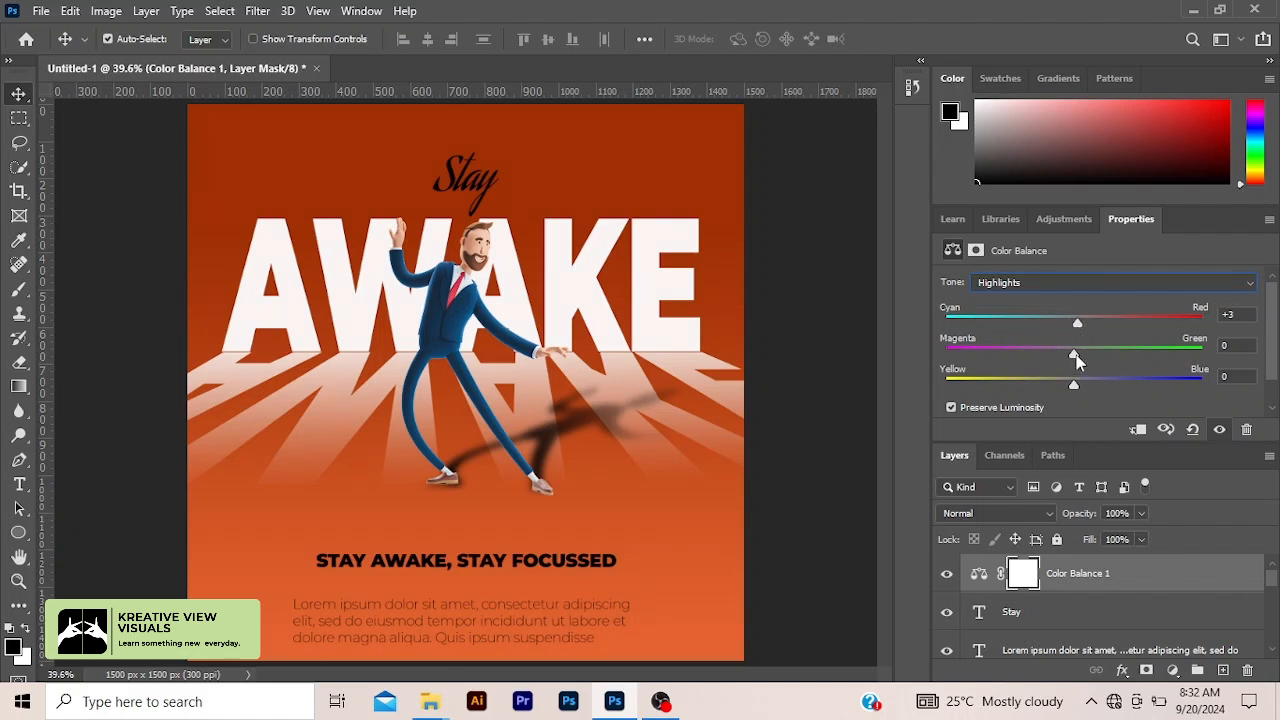
pyautogui.moveTo(1069, 356); pyautogui.dragTo(1073, 357)
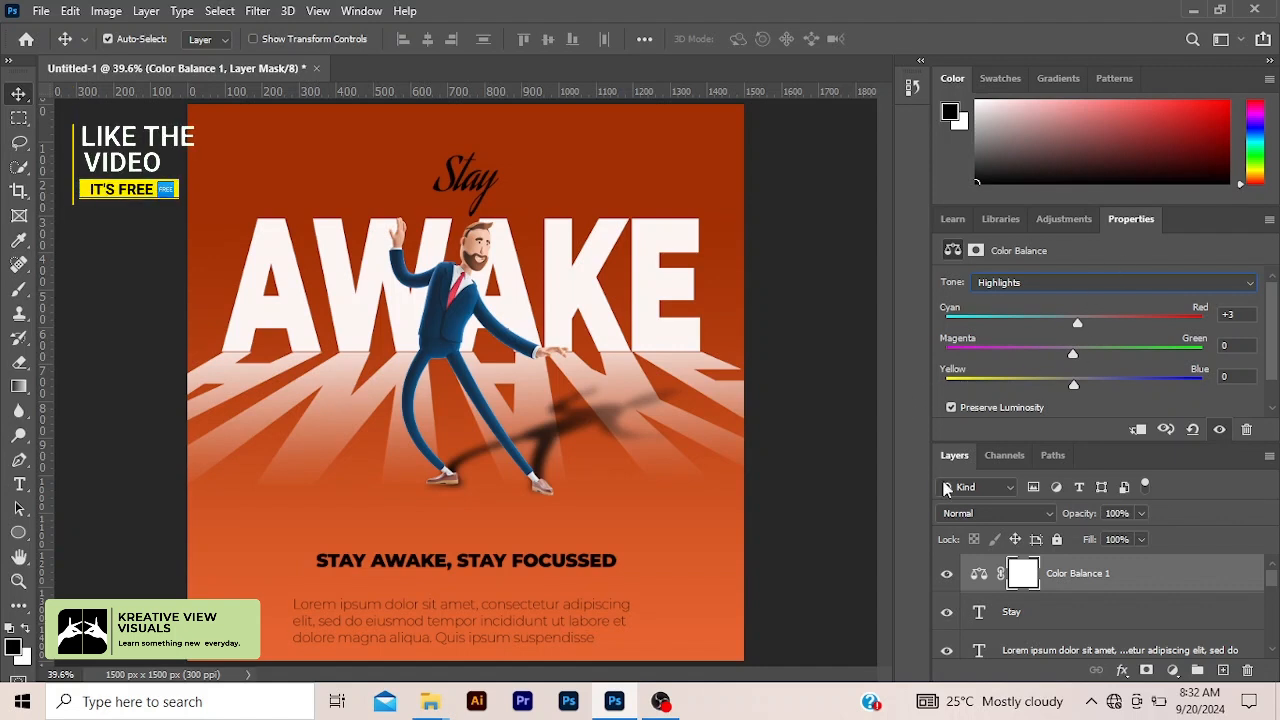
pyautogui.click(945, 576)
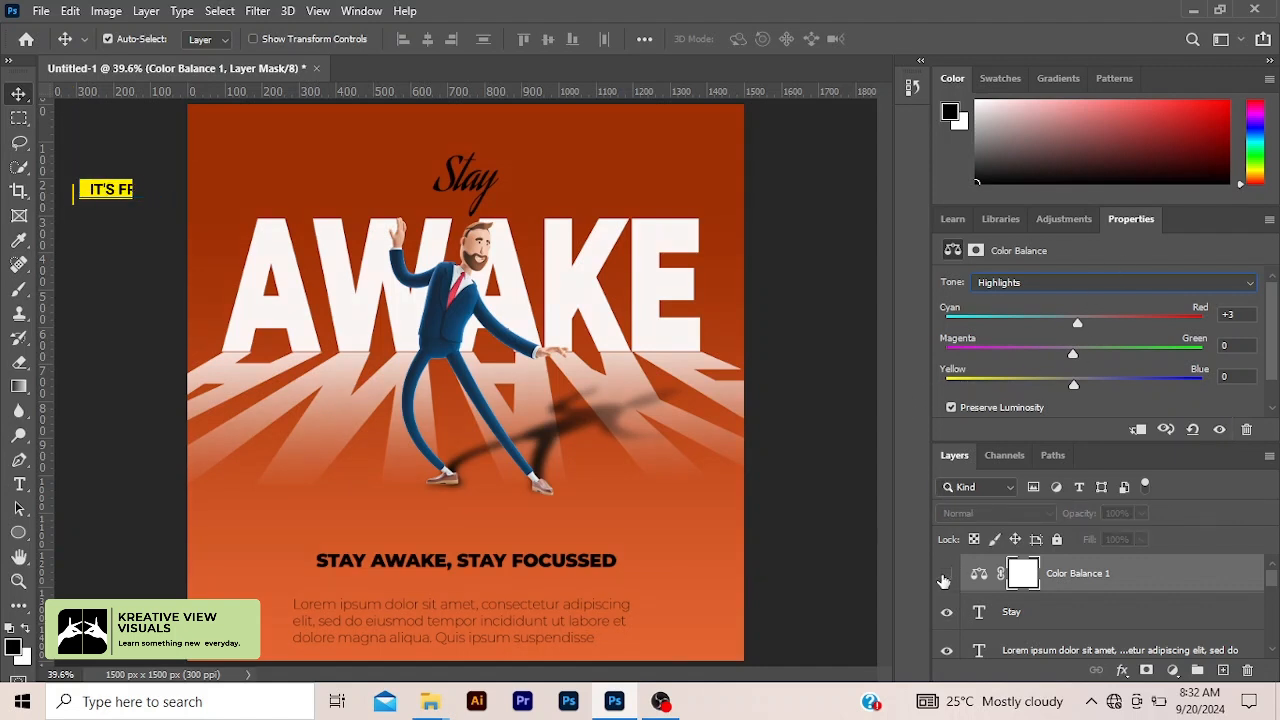
pyautogui.click(945, 577)
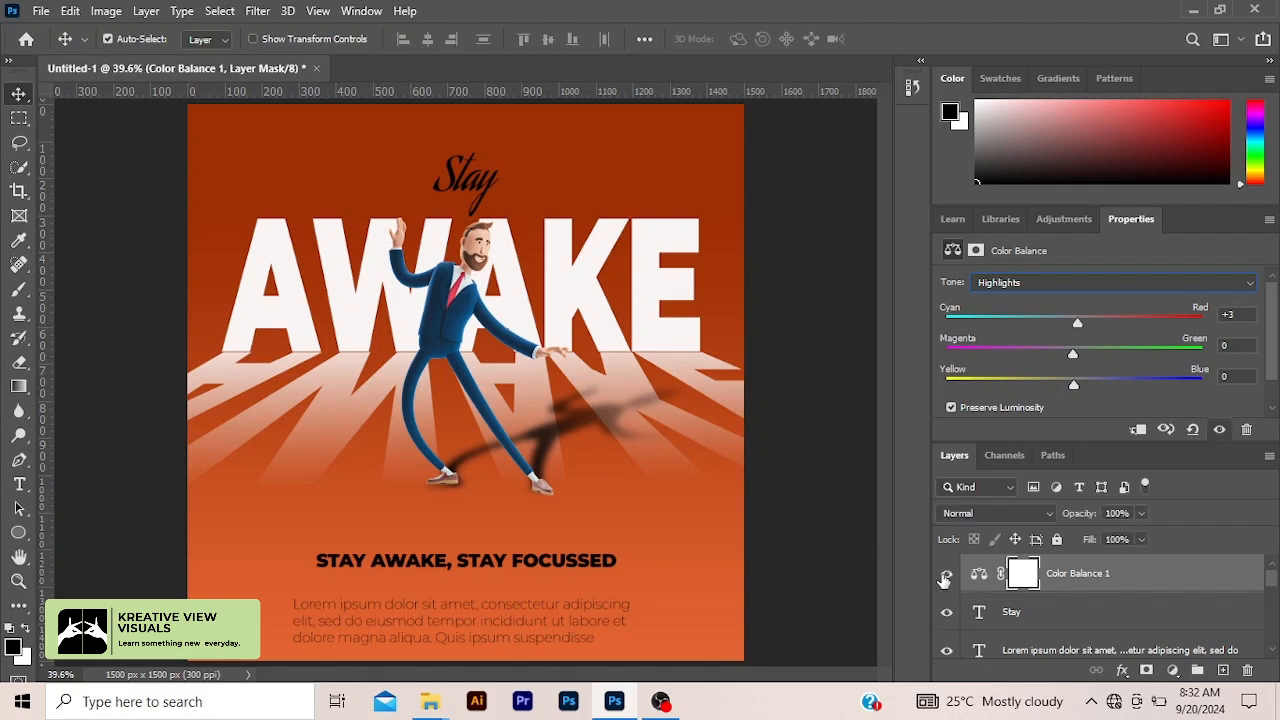